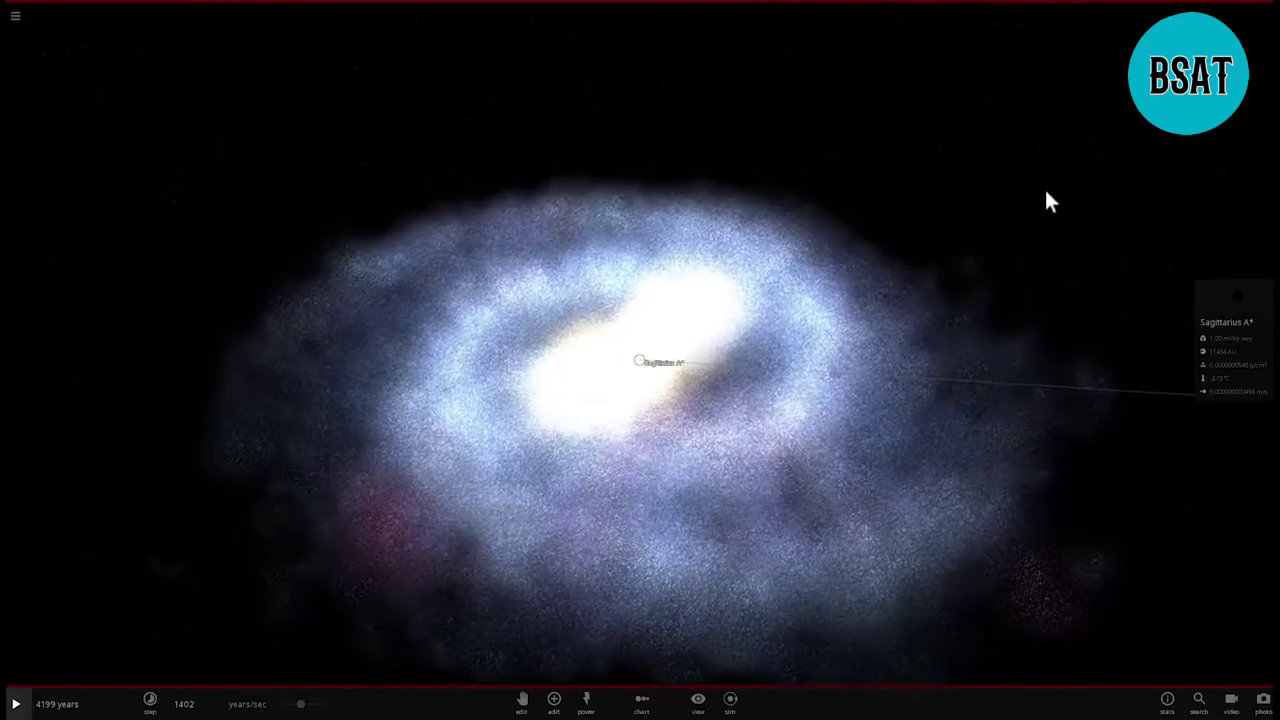
Step: Examine the Milky Way around Sagittarius A* from several angles and distances
scroll(1031, 200, "up", 5)
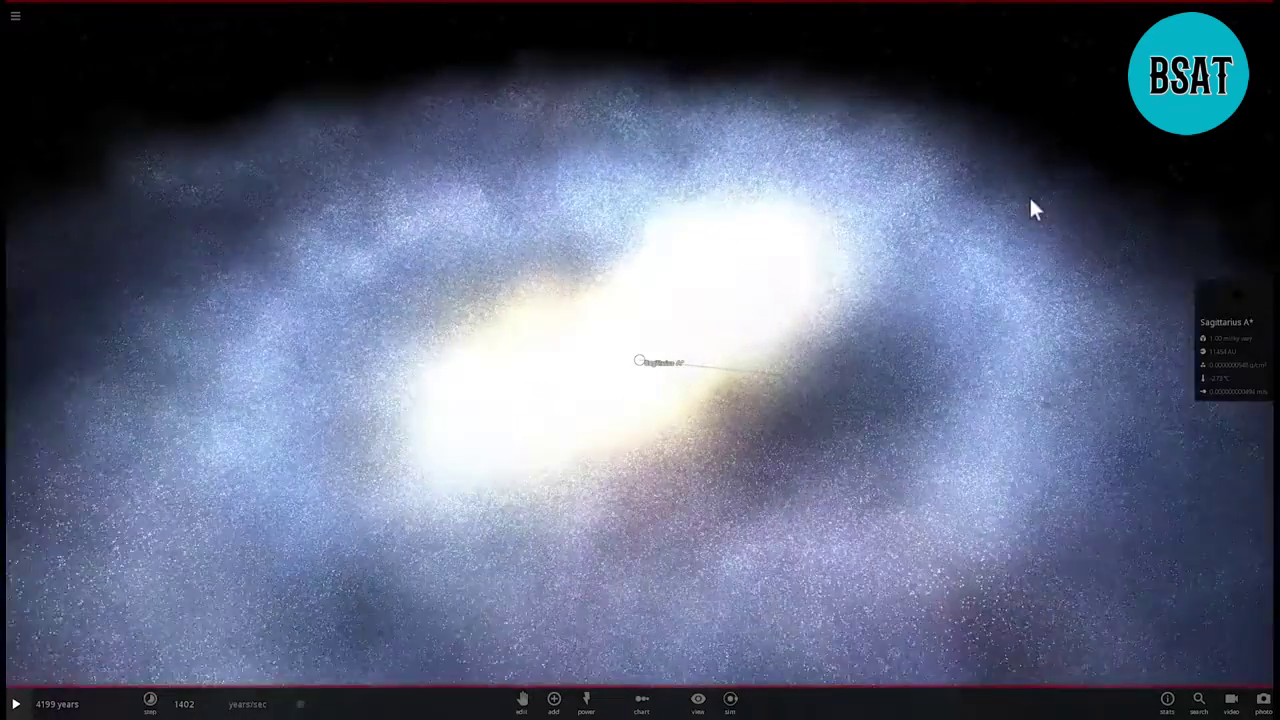
scroll(1031, 198, "up", 3)
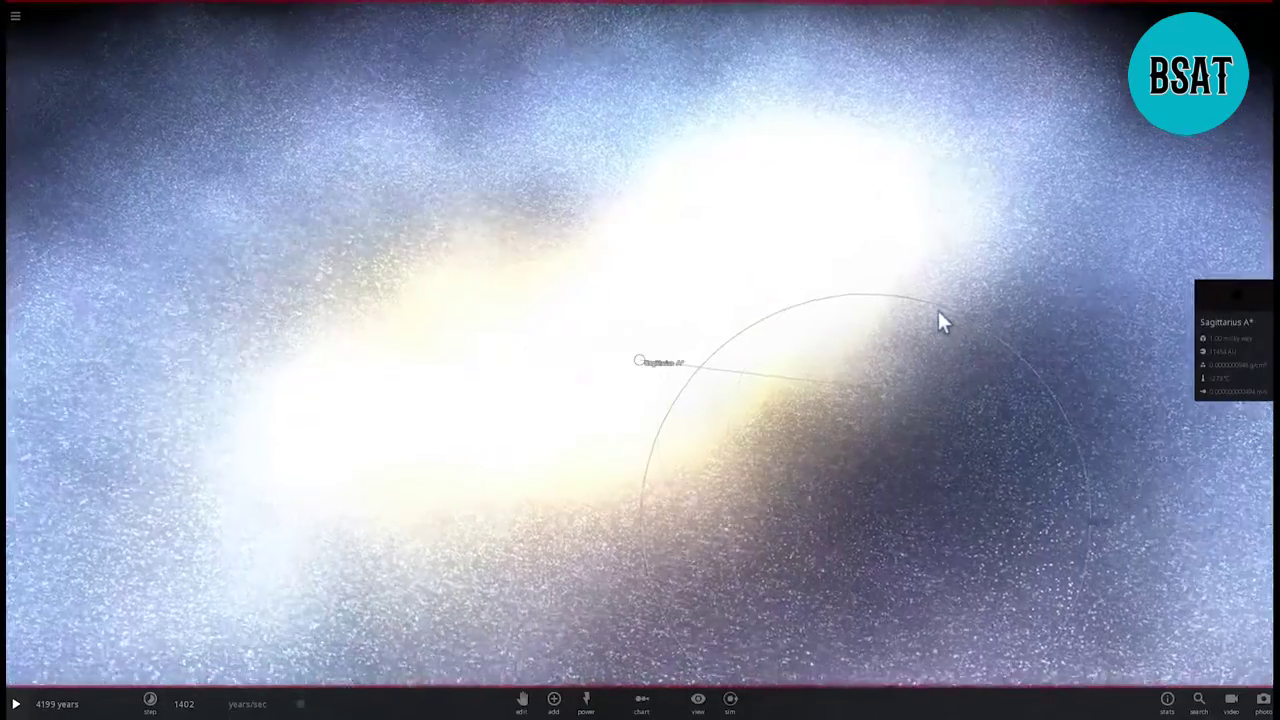
left_click_drag(940, 314, 448, 232)
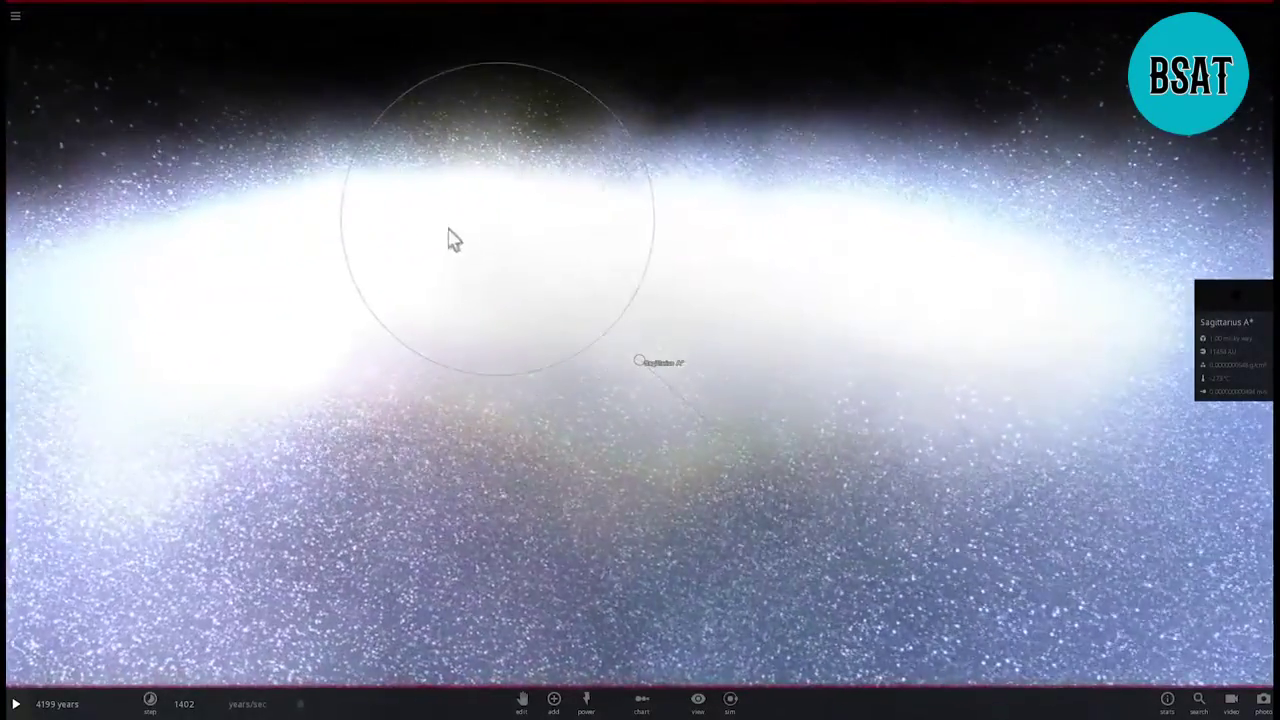
scroll(448, 232, "down", 5)
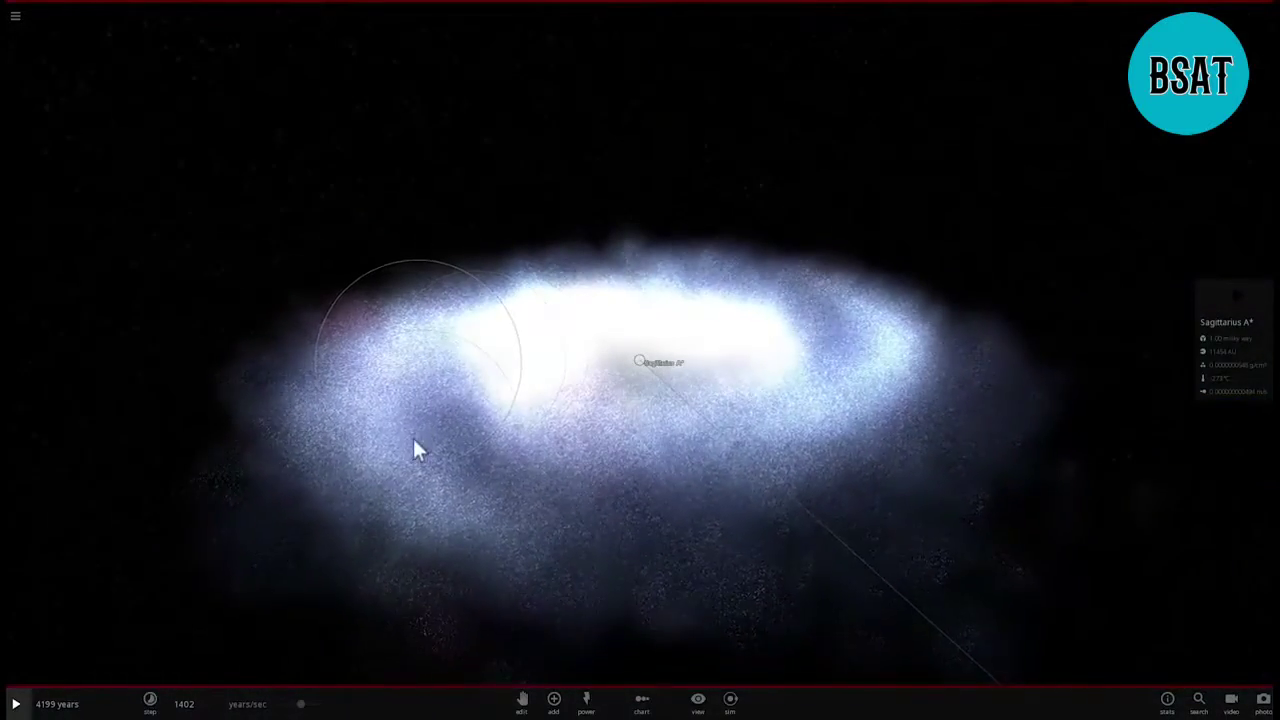
left_click_drag(414, 438, 369, 414)
scroll(369, 414, "down", 2)
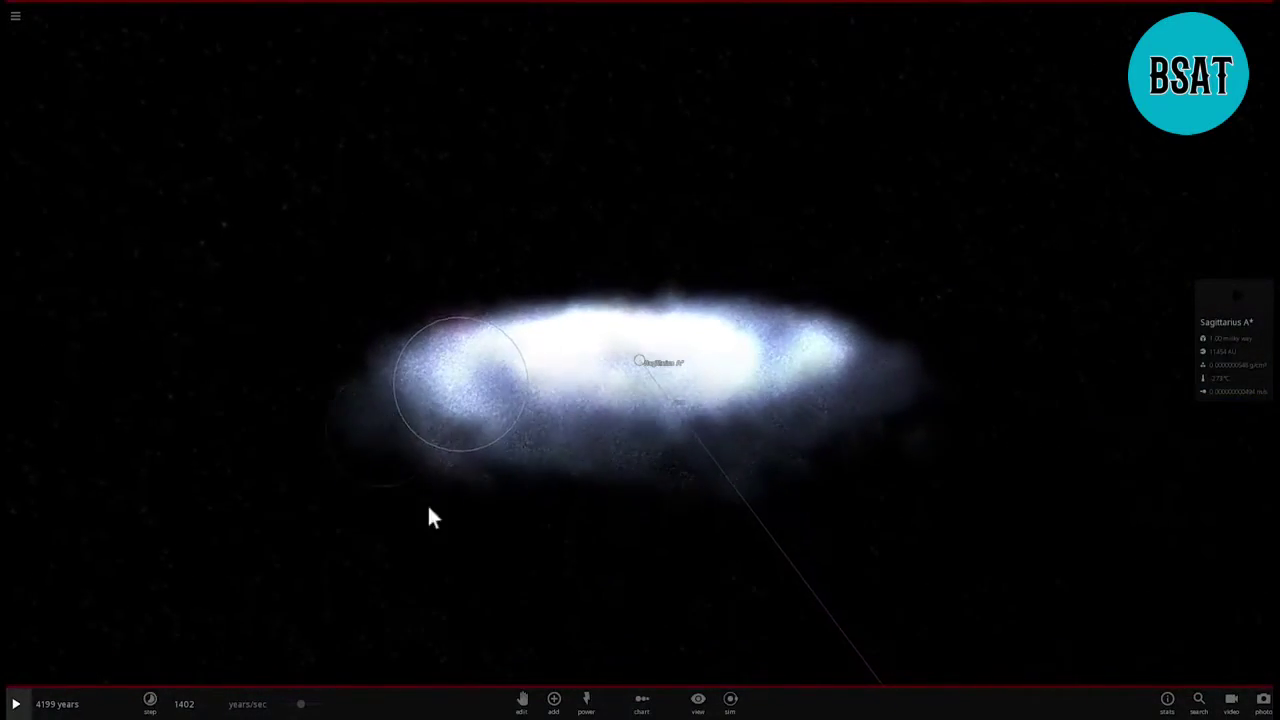
left_click_drag(507, 527, 411, 506)
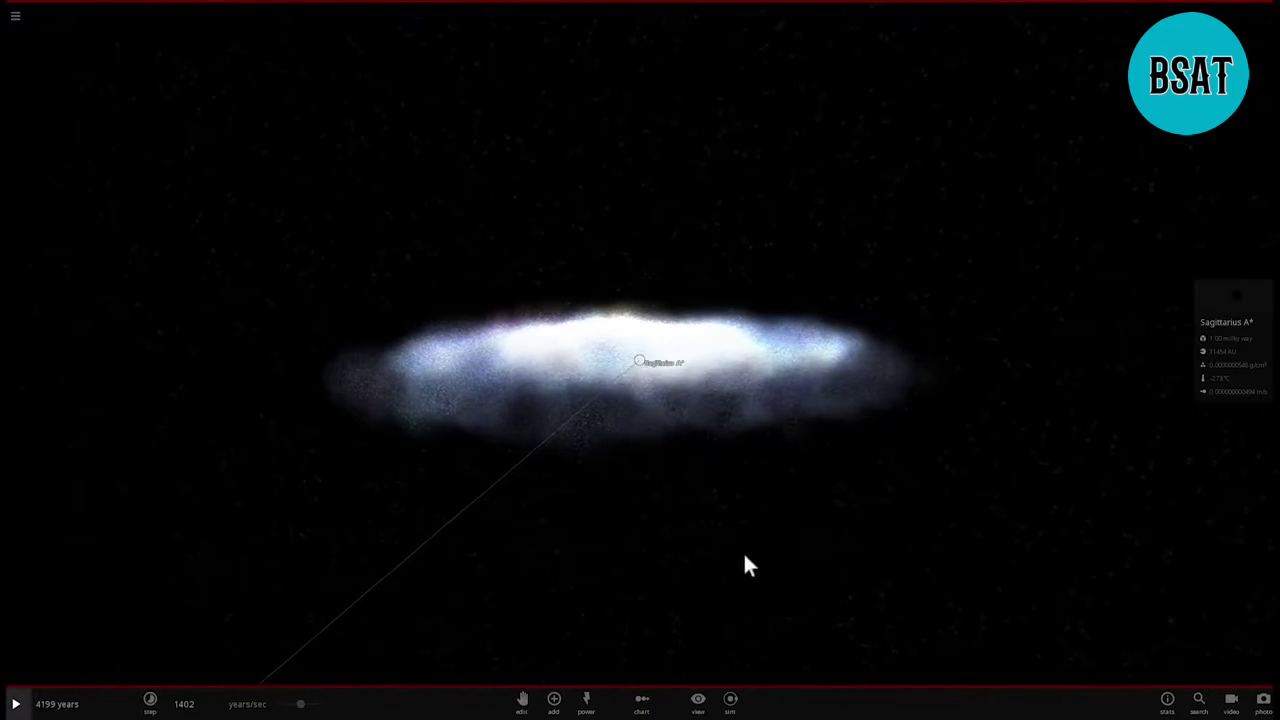
left_click_drag(745, 556, 671, 572)
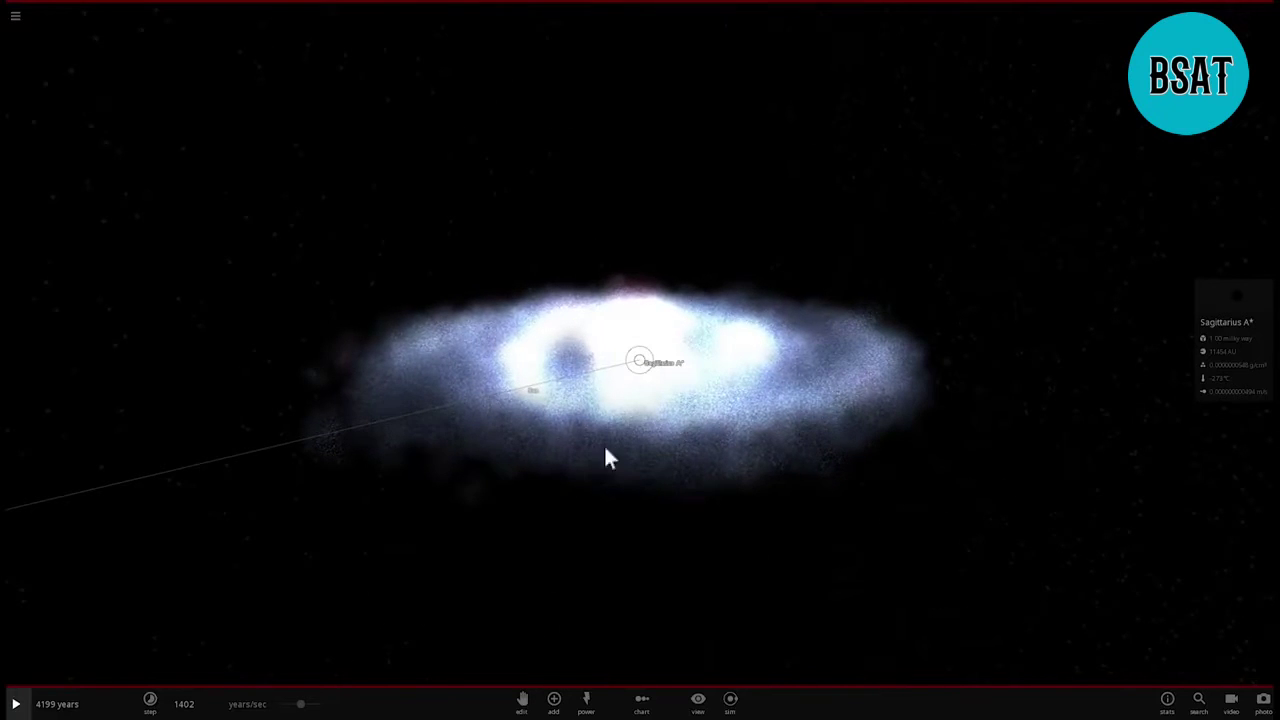
left_click_drag(598, 474, 626, 483)
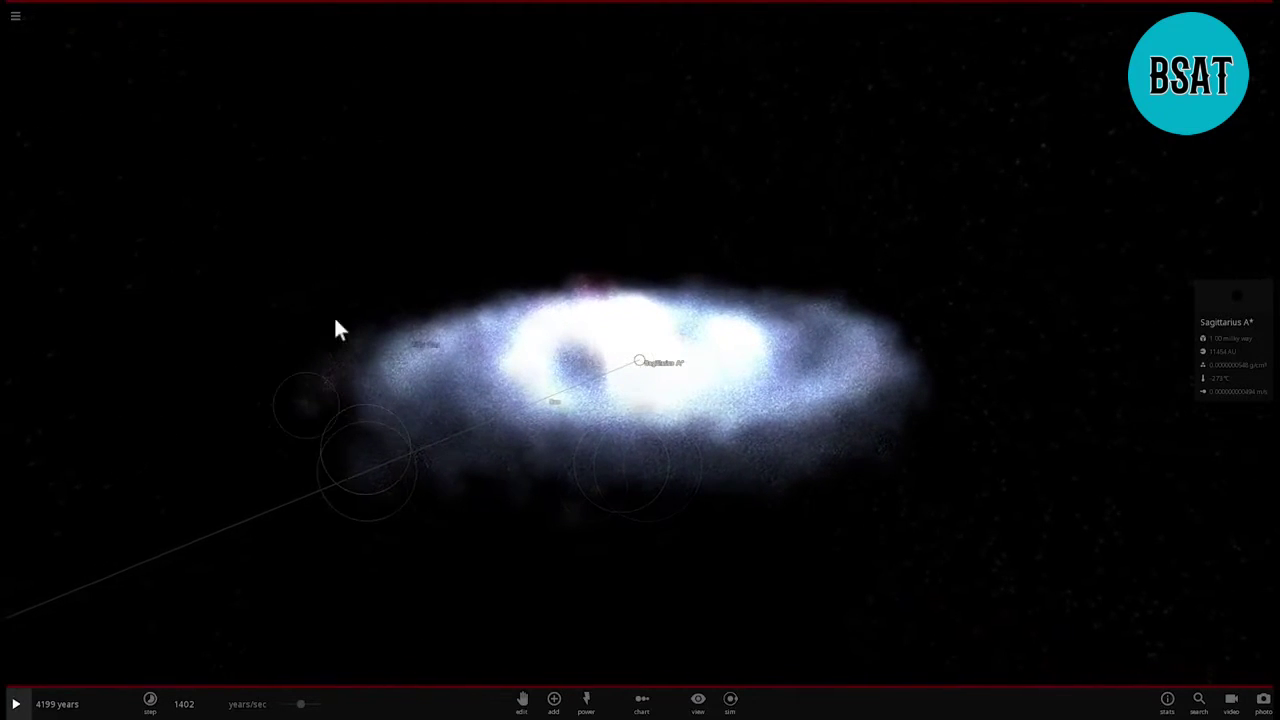
left_click_drag(887, 490, 847, 470)
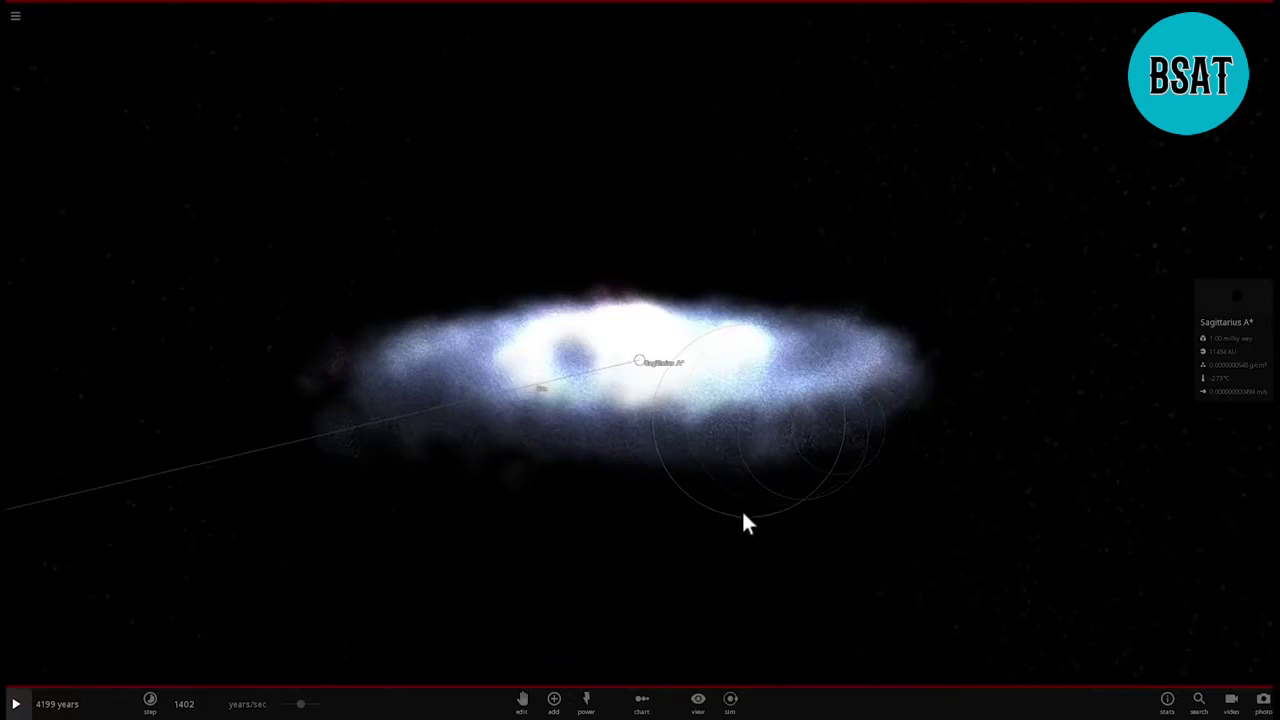
scroll(688, 506, "down", 3)
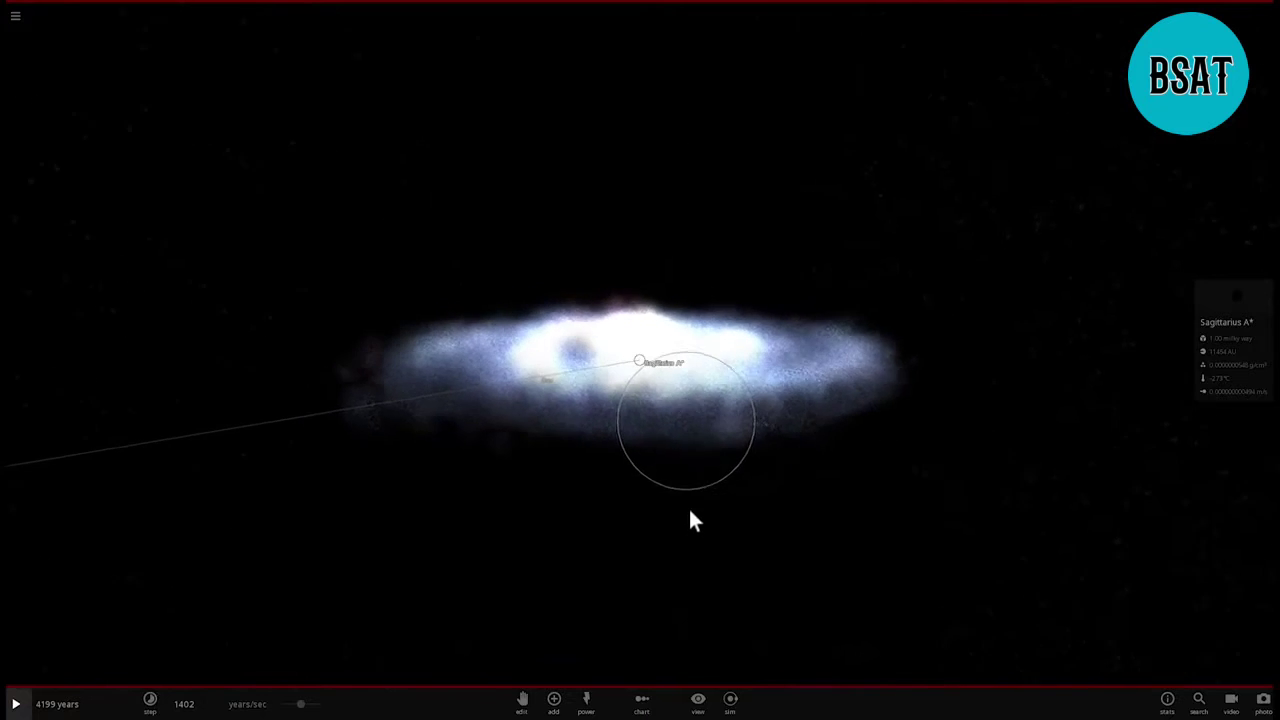
Step: Add a Black Hole 10K M_Sun in orbit around Sagittarius A*, about 3.12 Milky Way diameters from the galaxy's centre
left_click(554, 700)
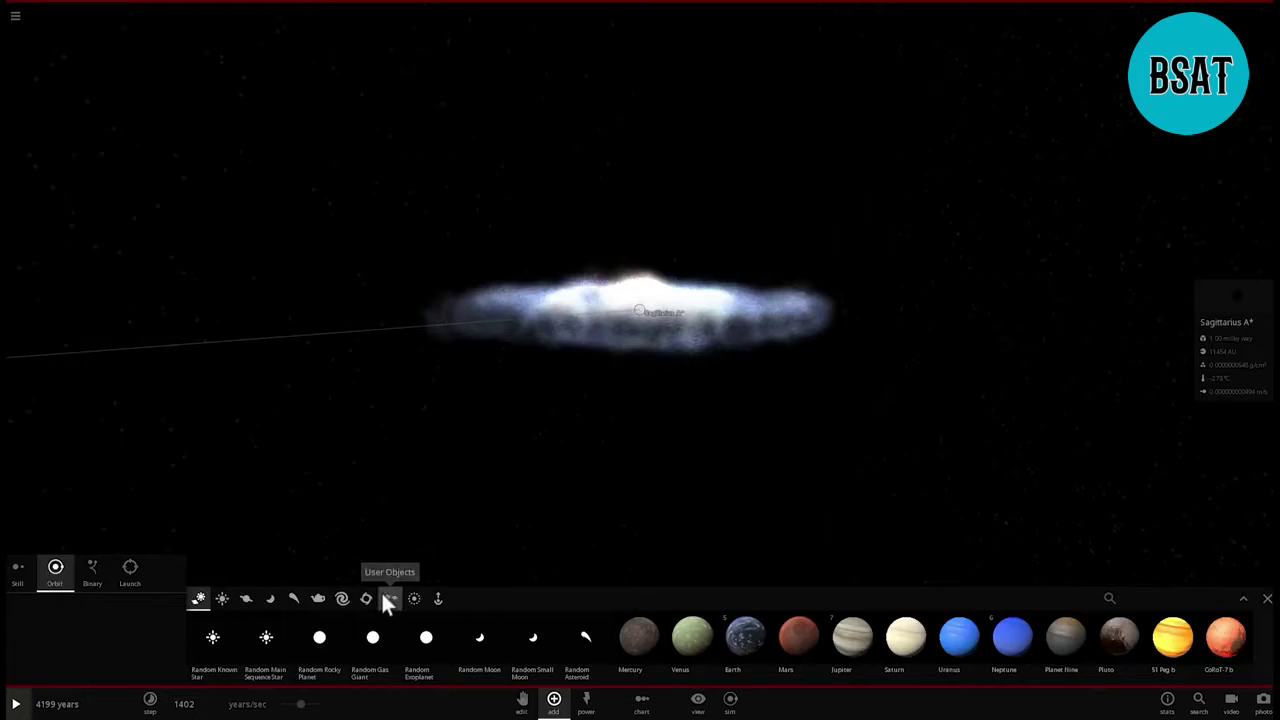
left_click(386, 598)
left_click(367, 598)
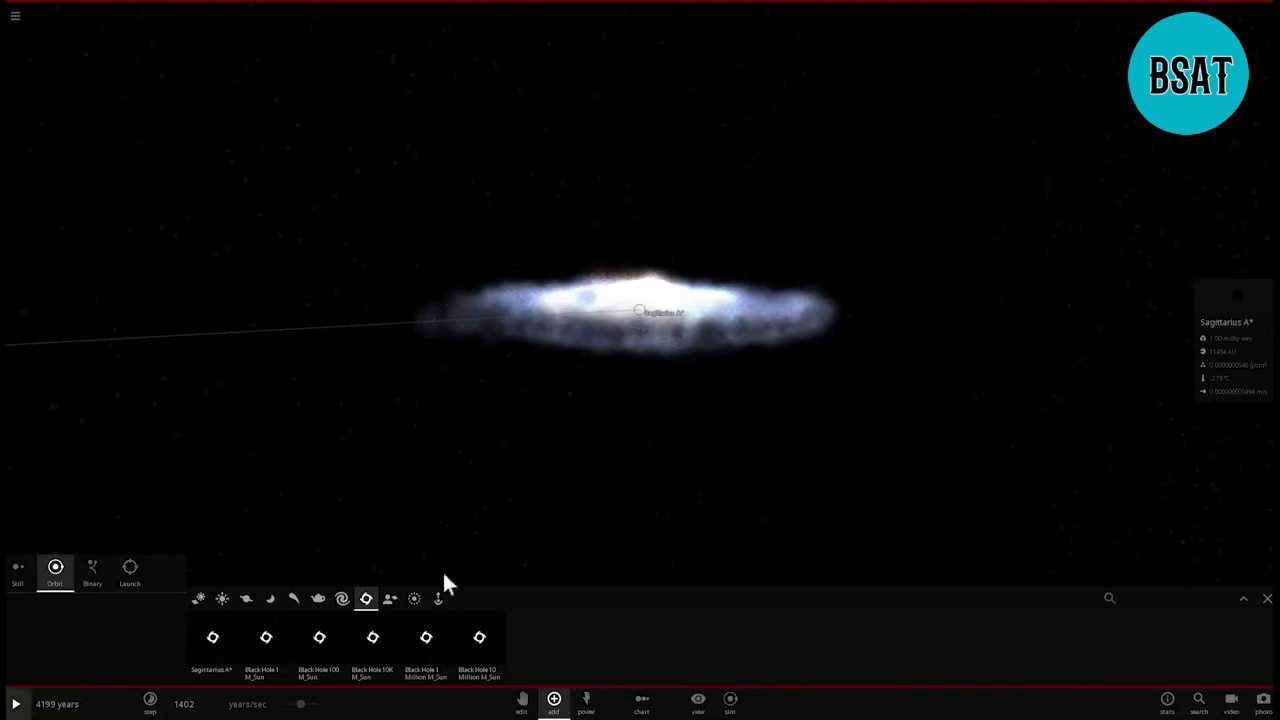
left_click(374, 637)
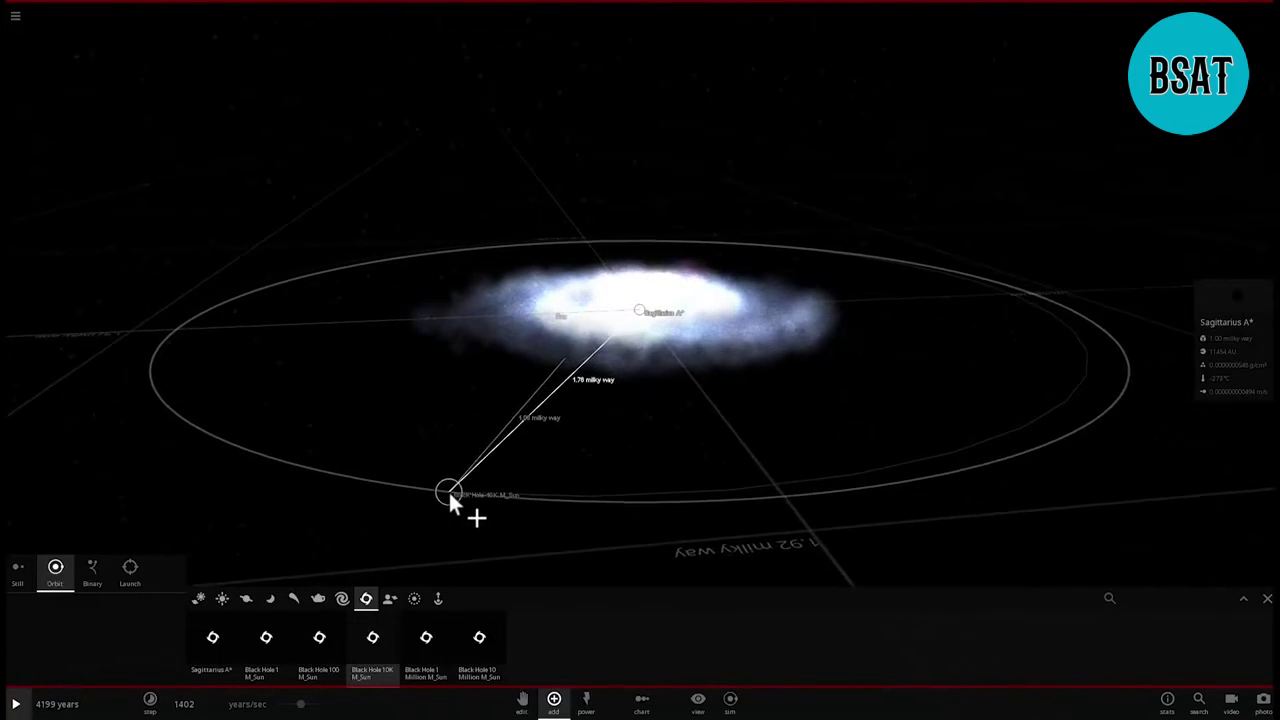
scroll(424, 497, "down", 3)
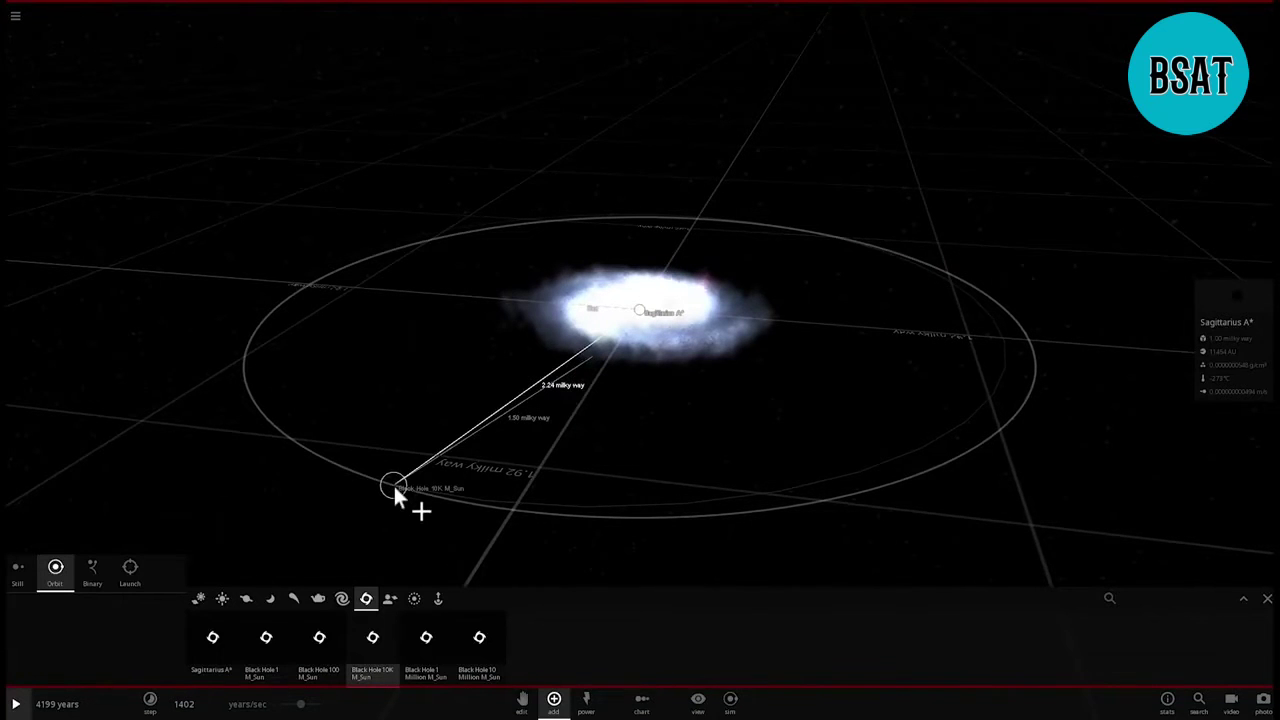
right_click_drag(394, 486, 378, 497)
right_click_drag(429, 421, 290, 458)
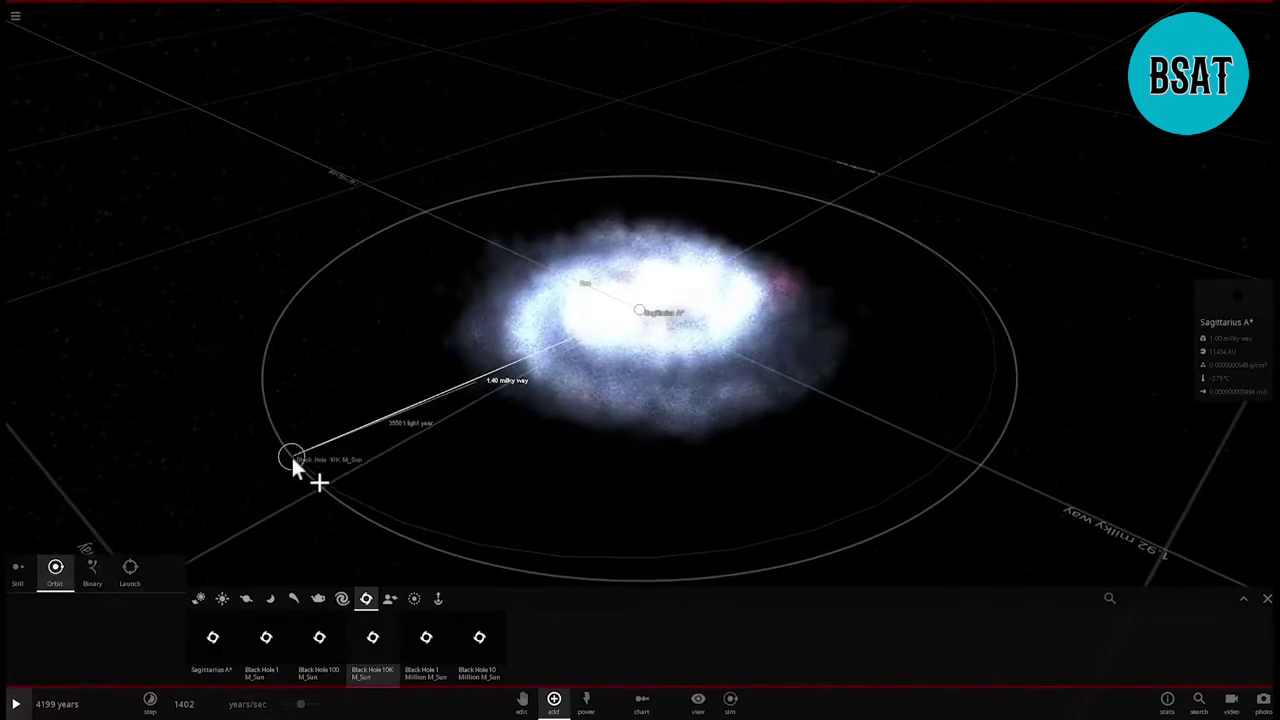
scroll(288, 452, "down", 3)
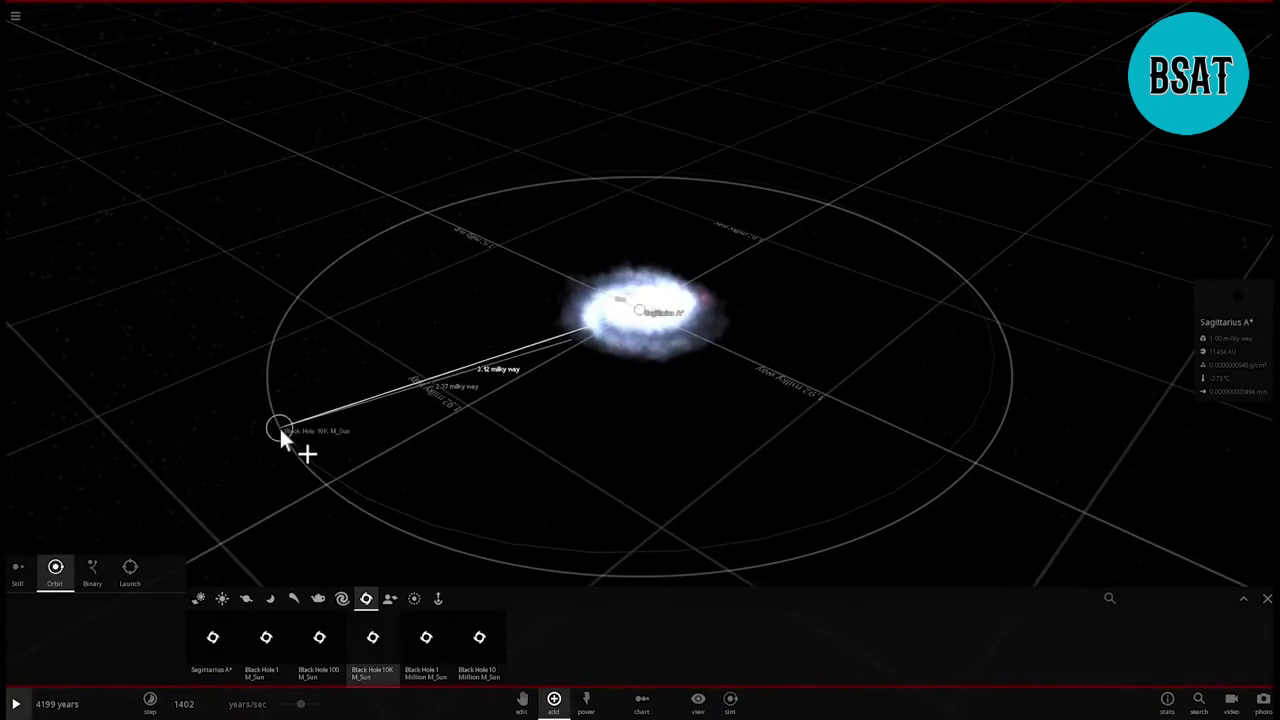
left_click(279, 426)
Step: Set the newly added black hole's mass to 900 suns and rename it SEGUE 2 - Dwarf Galaxy
right_click_drag(280, 423, 674, 291)
scroll(644, 323, "up", 2)
right_click_drag(685, 350, 638, 319)
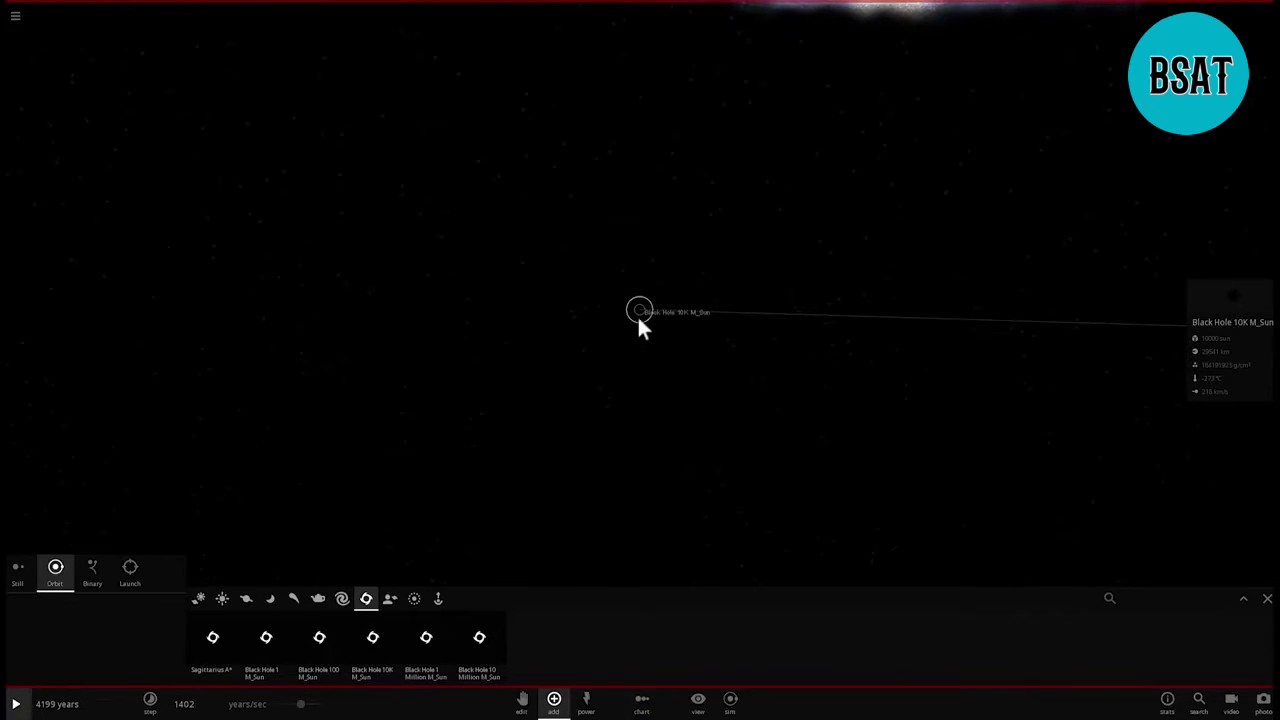
scroll(638, 318, "up", 4)
scroll(639, 318, "down", 3)
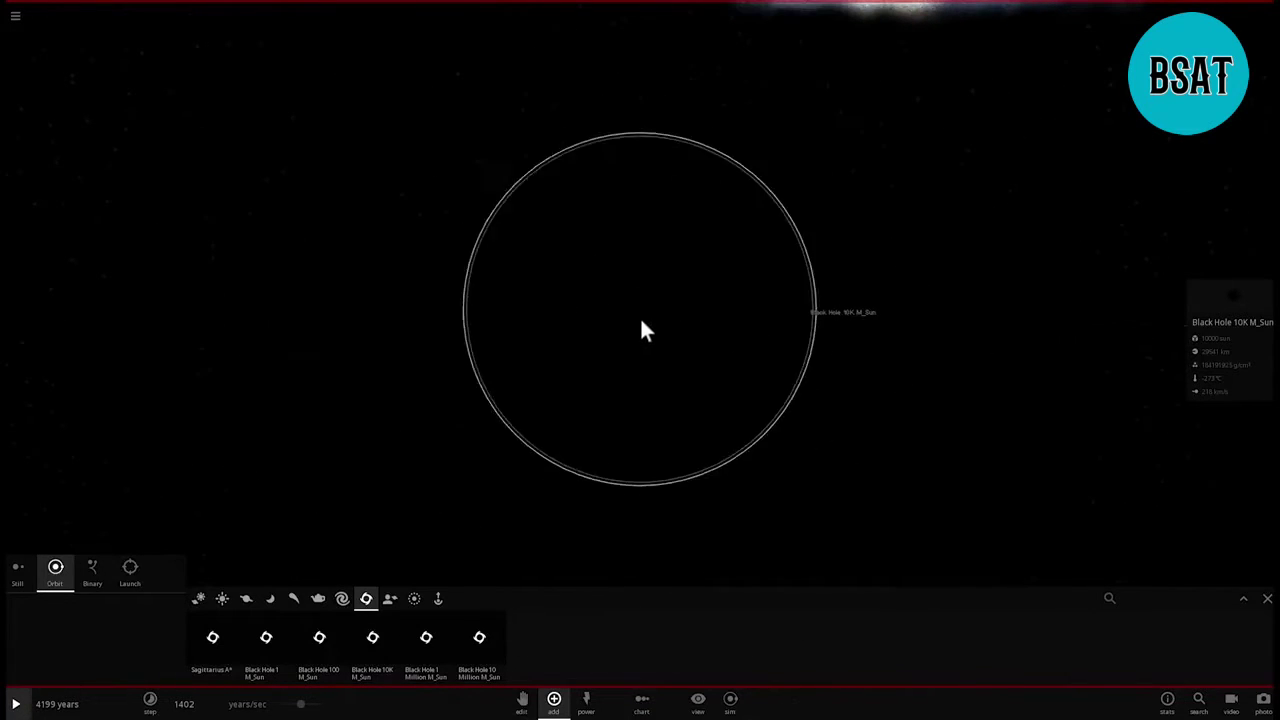
left_click(1219, 312)
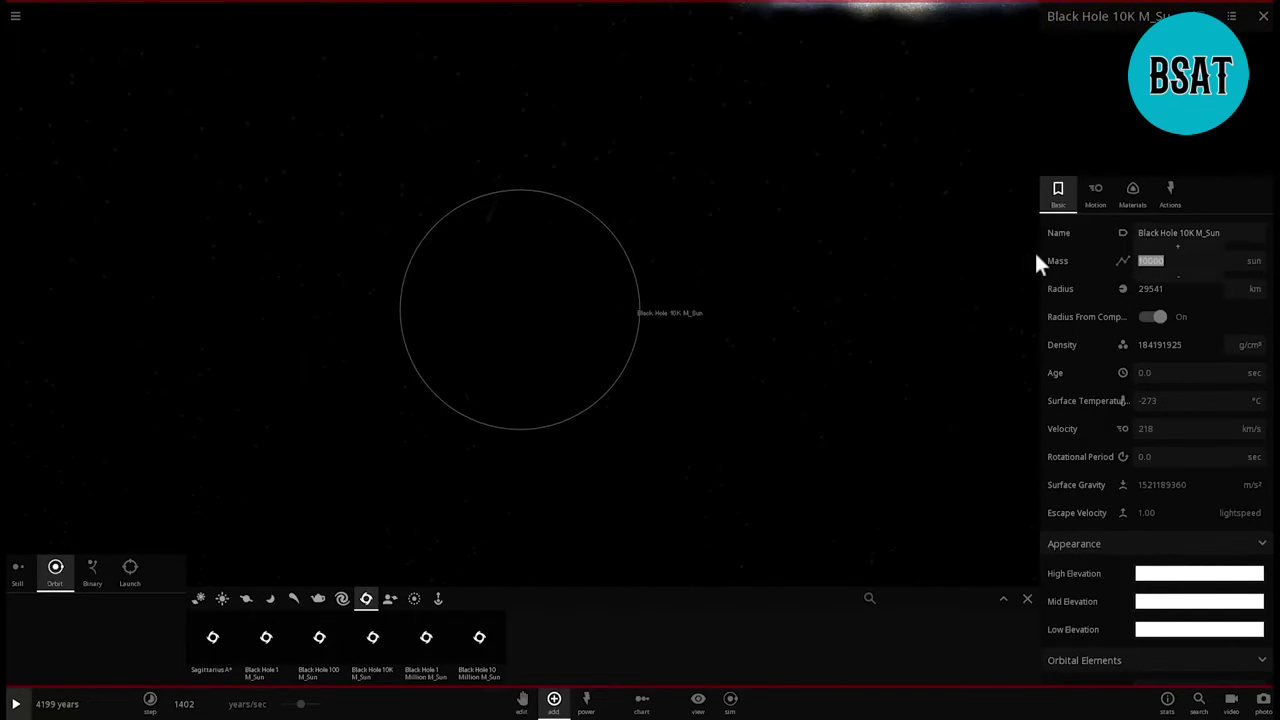
type("900")
key("Return")
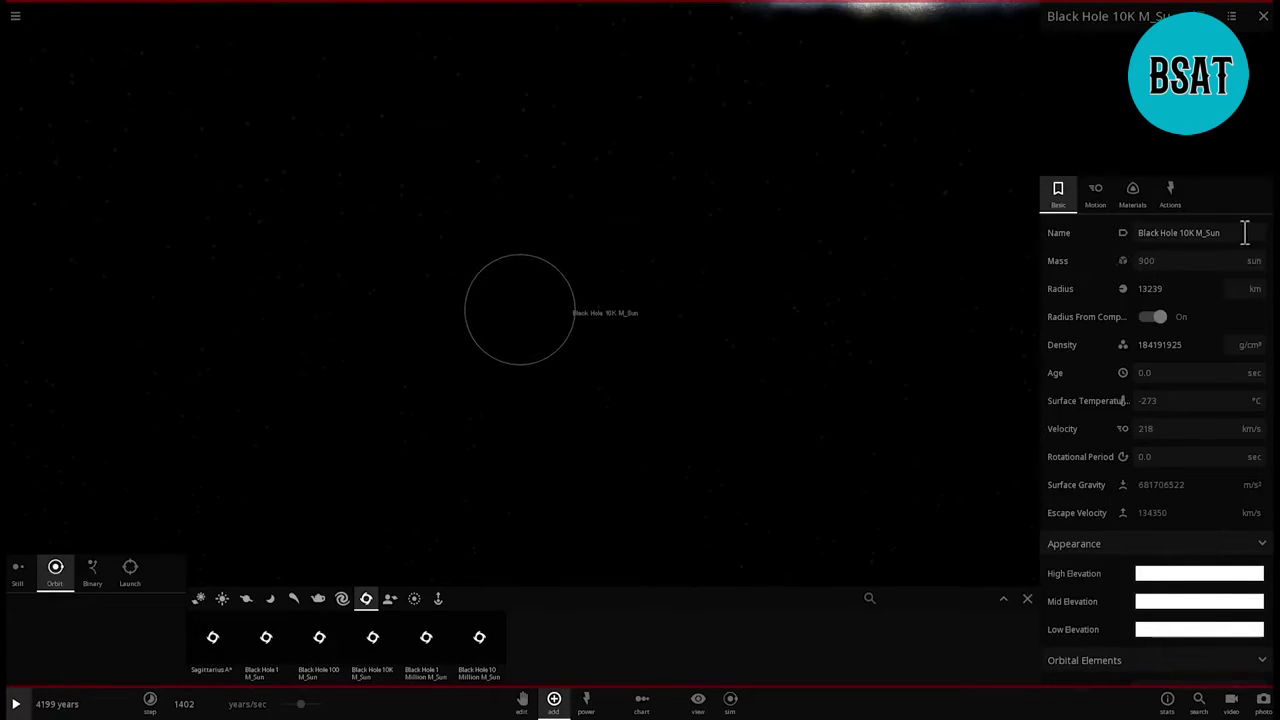
type("SEGUE 2 - Dwarf Galaxy")
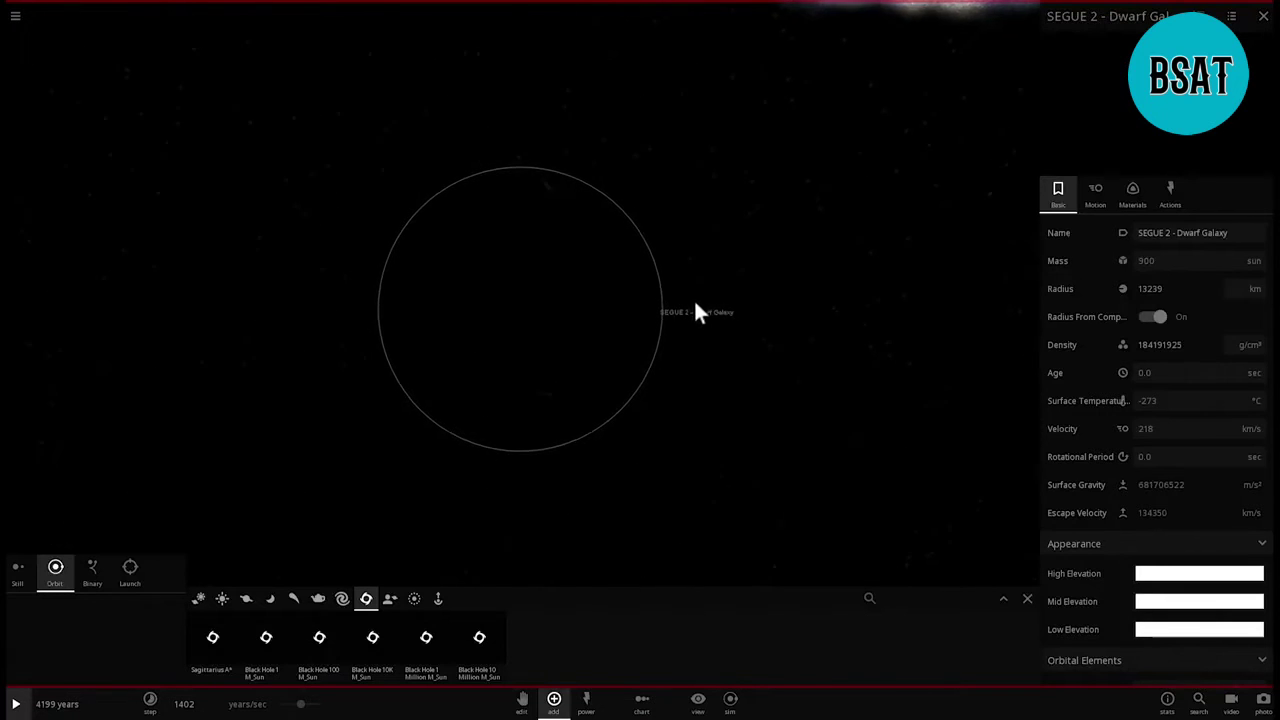
scroll(650, 306, "down", 4)
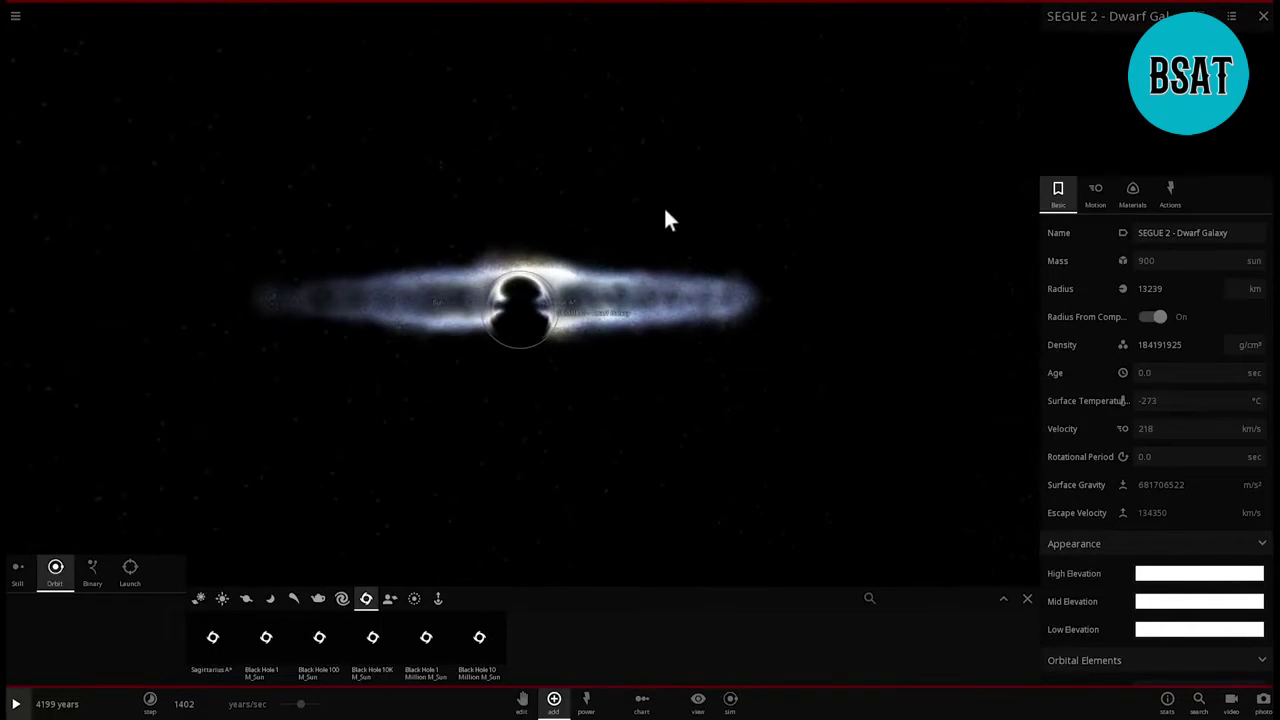
left_click(665, 209)
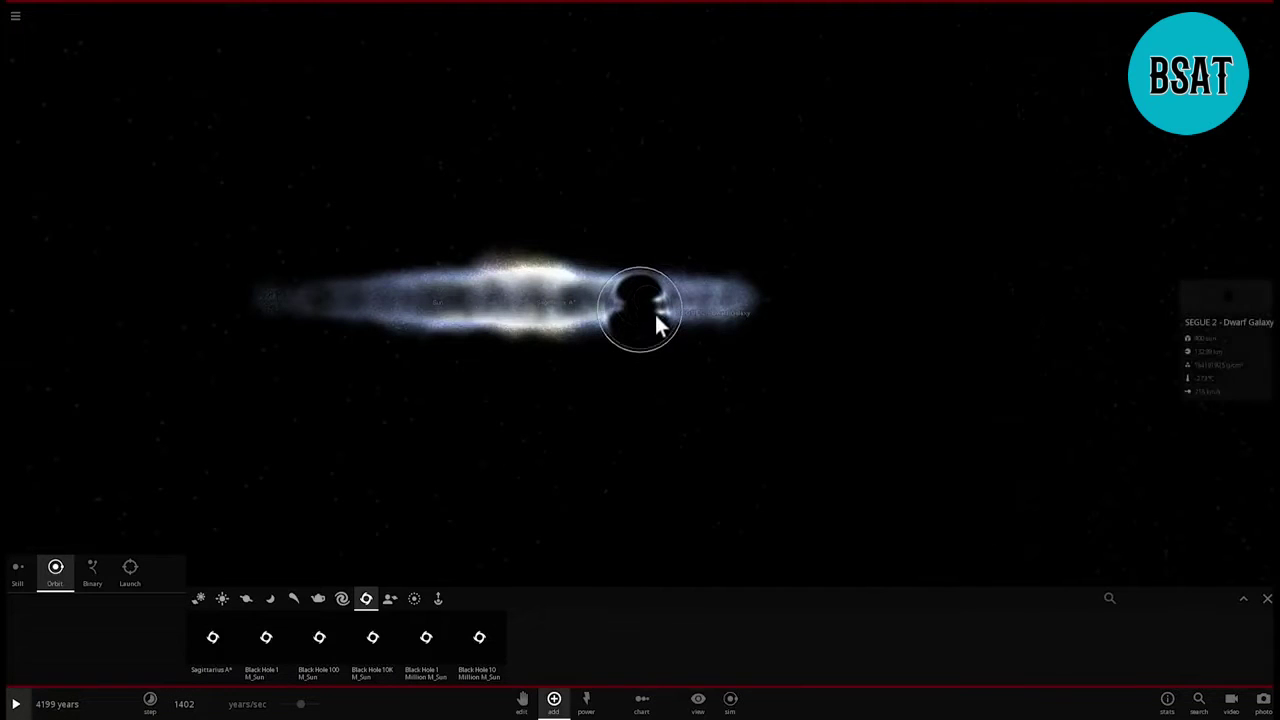
Step: Examine the SEGUE 2 black hole against the edge-on Milky Way from several angles and distances
left_click_drag(655, 310, 649, 321)
scroll(648, 322, "up", 2)
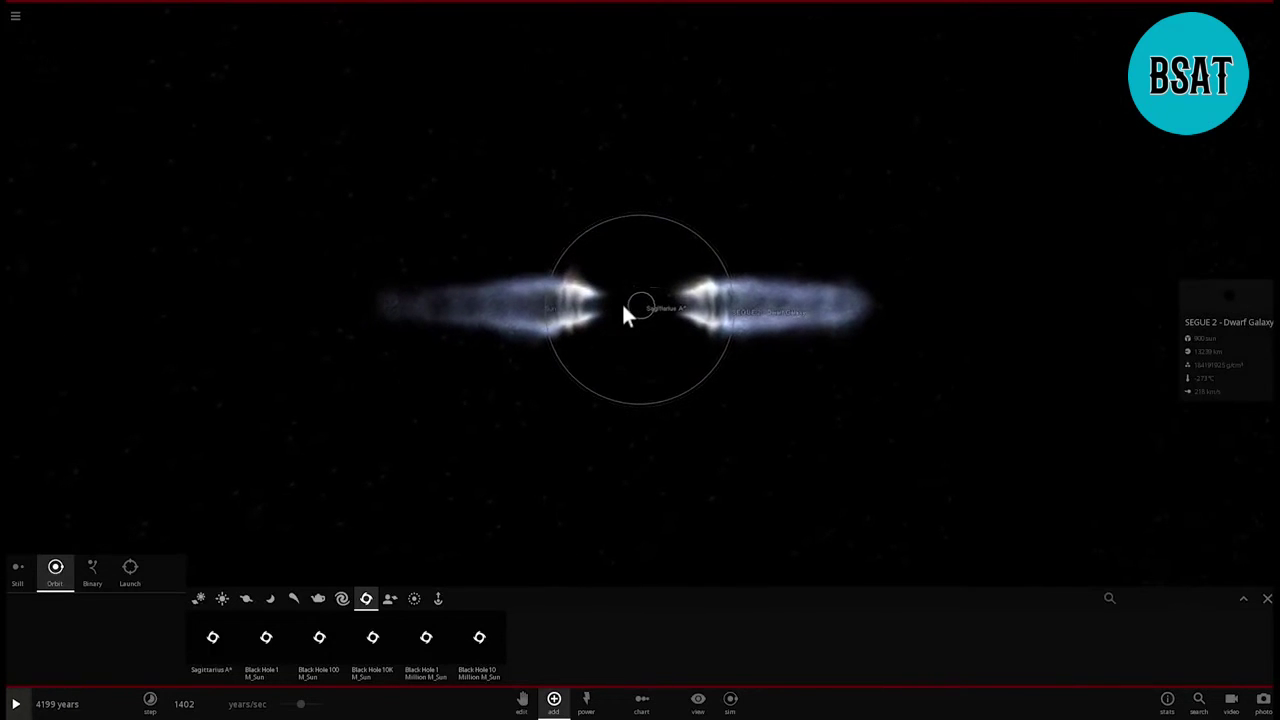
left_click(630, 322)
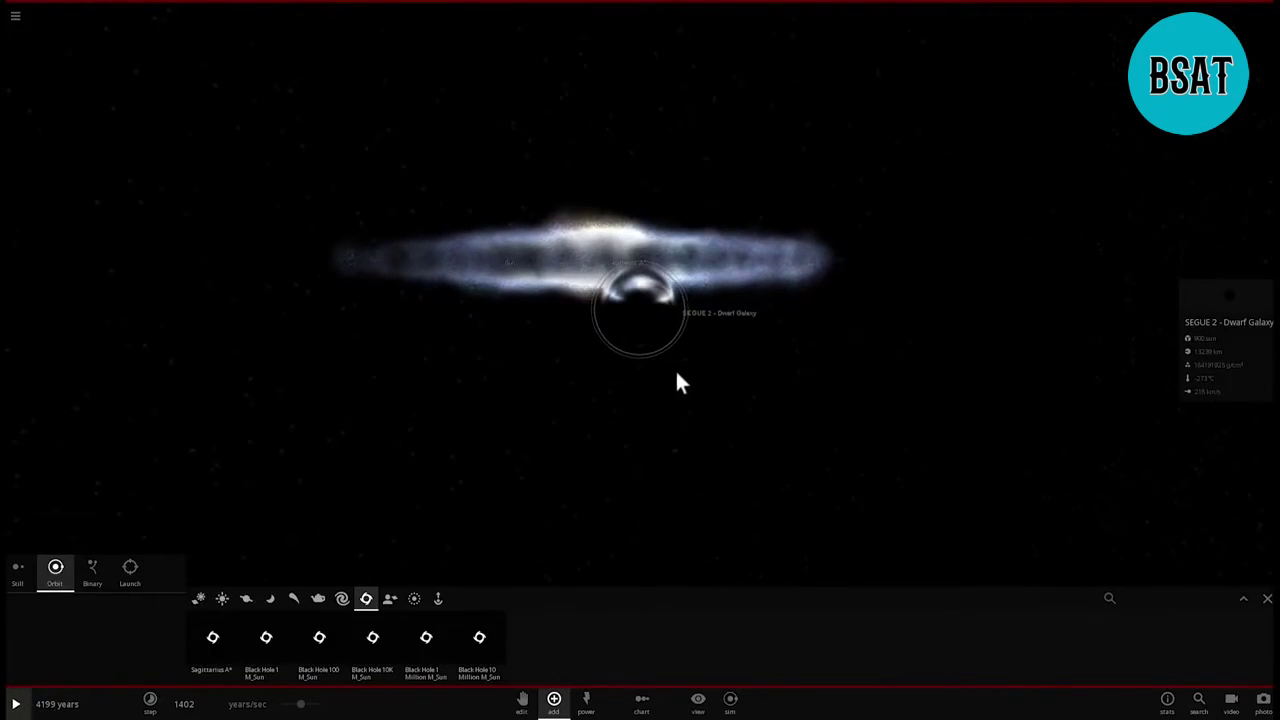
scroll(685, 366, "down", 3)
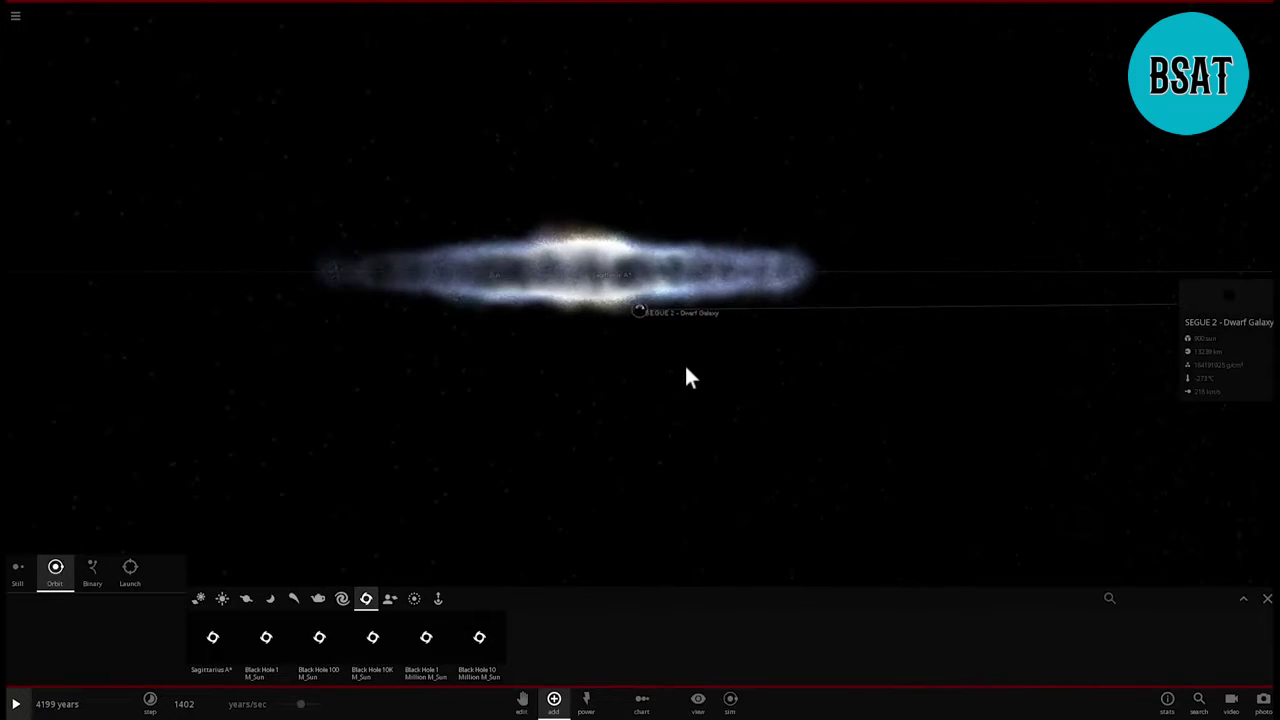
left_click_drag(685, 366, 661, 393)
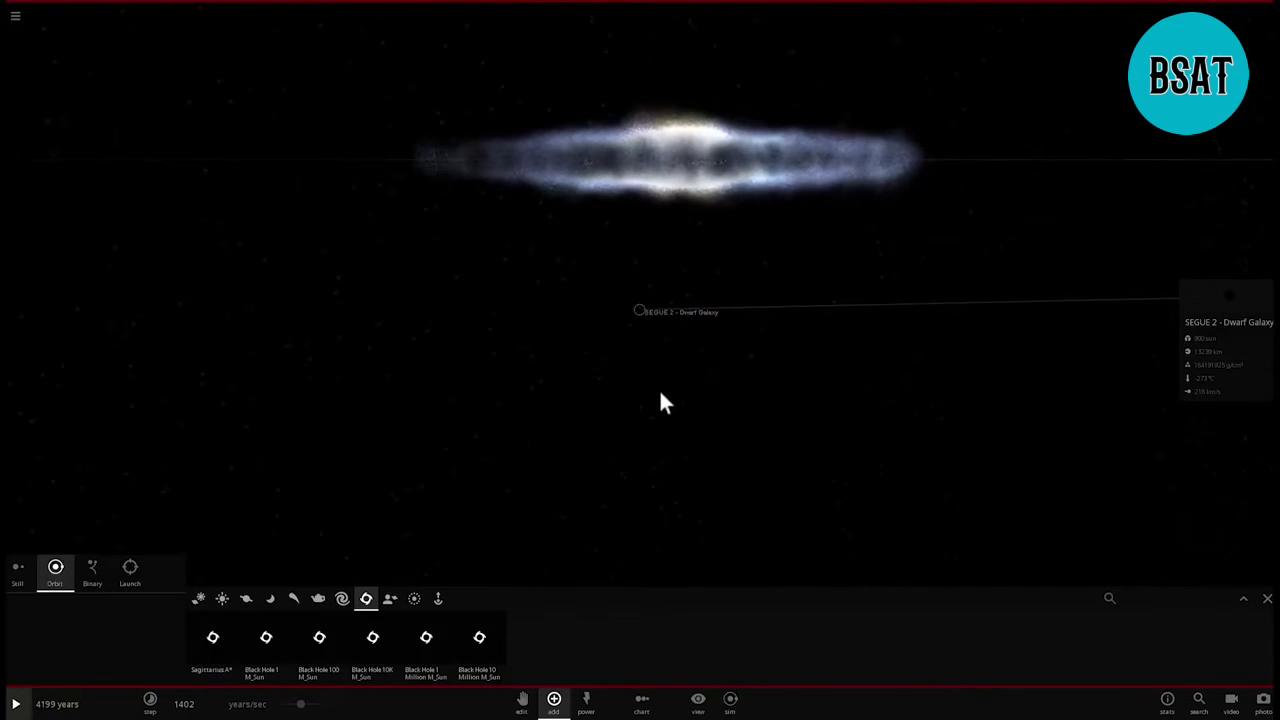
left_click_drag(600, 301, 615, 298)
mouse_move(615, 308)
right_mouse_down()
mouse_move(626, 246)
mouse_move(457, 115)
right_mouse_up()
right_click_drag(594, 256, 651, 290)
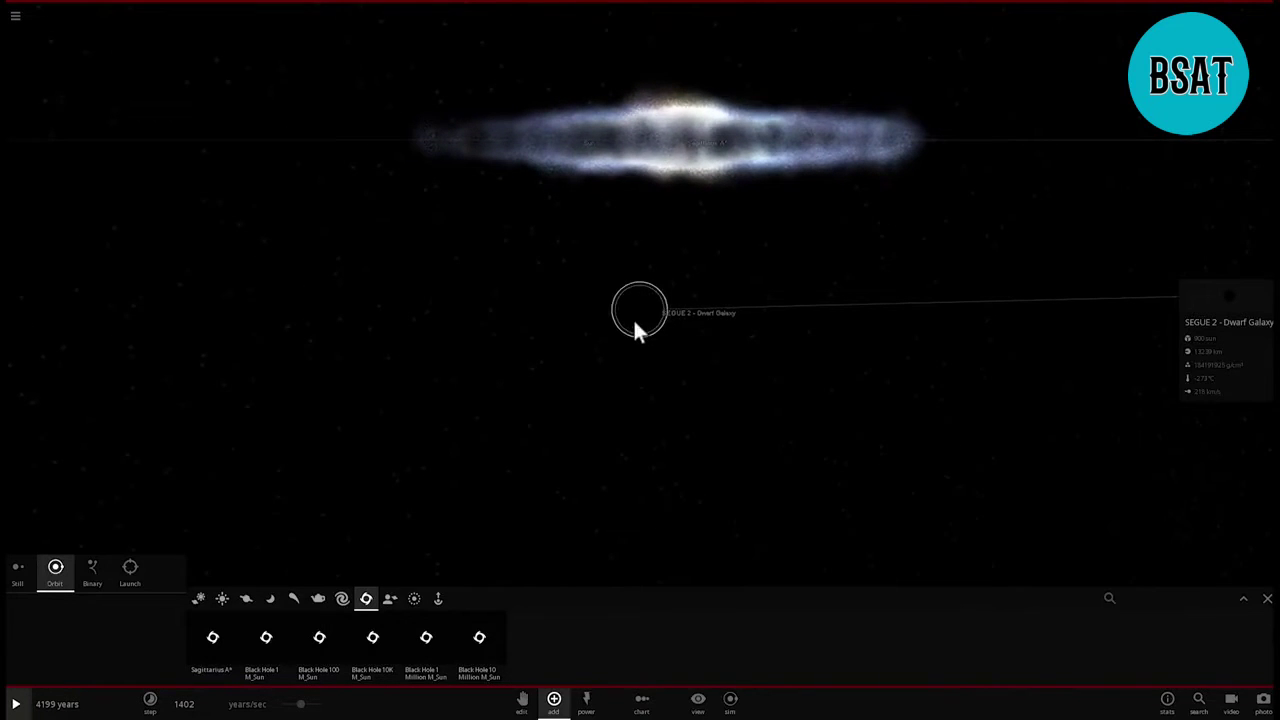
scroll(644, 312, "up", 5)
scroll(645, 312, "down", 2)
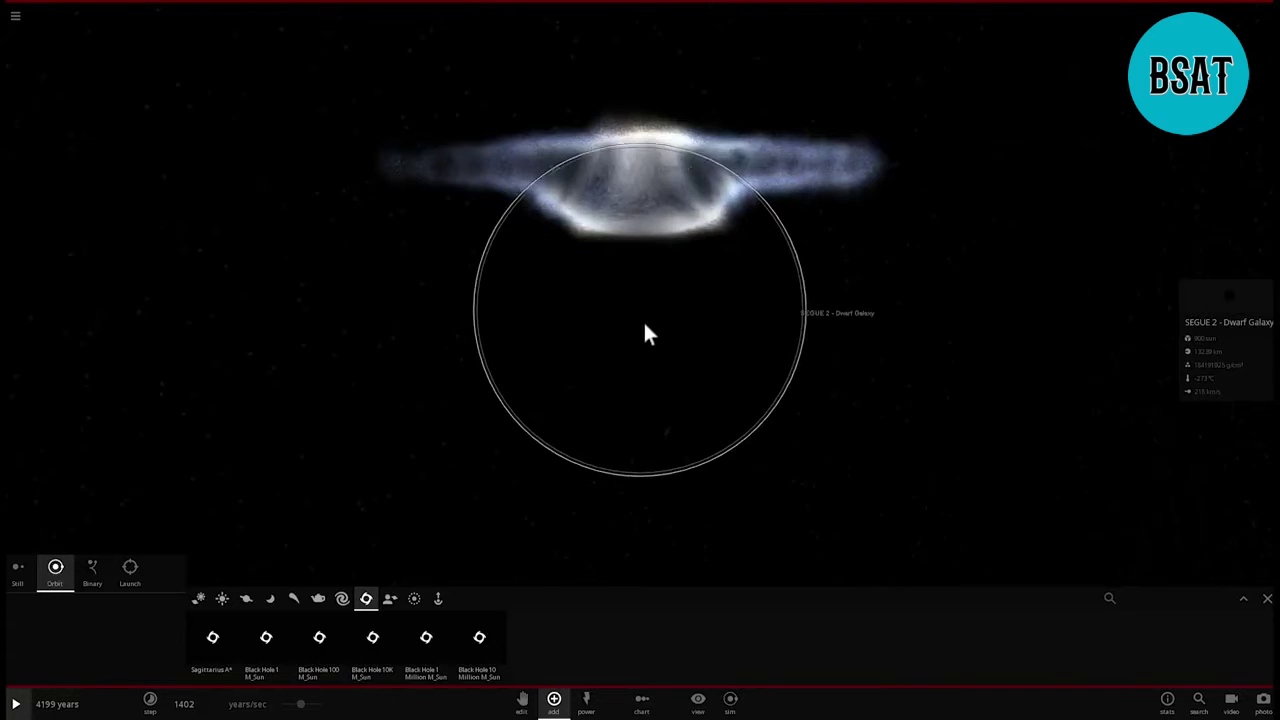
scroll(697, 352, "down", 5)
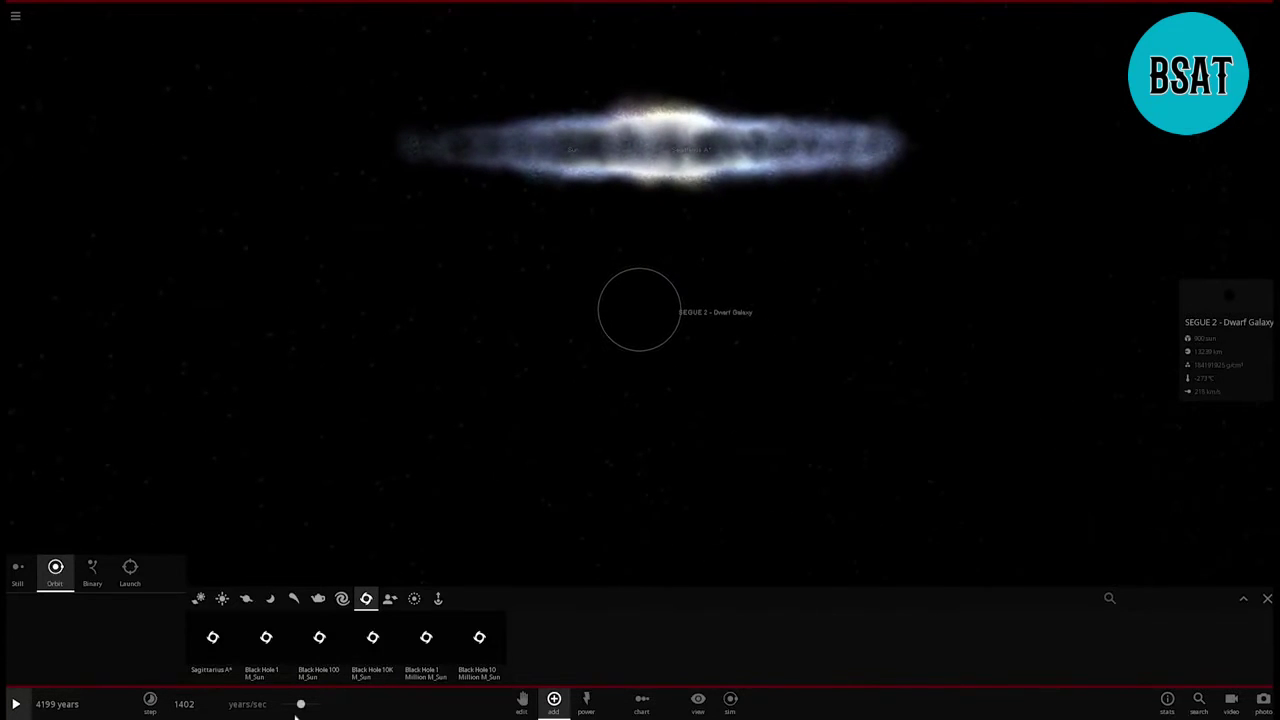
Step: Run the simulation and slow it down to about 3.6 minutes per second
key("space")
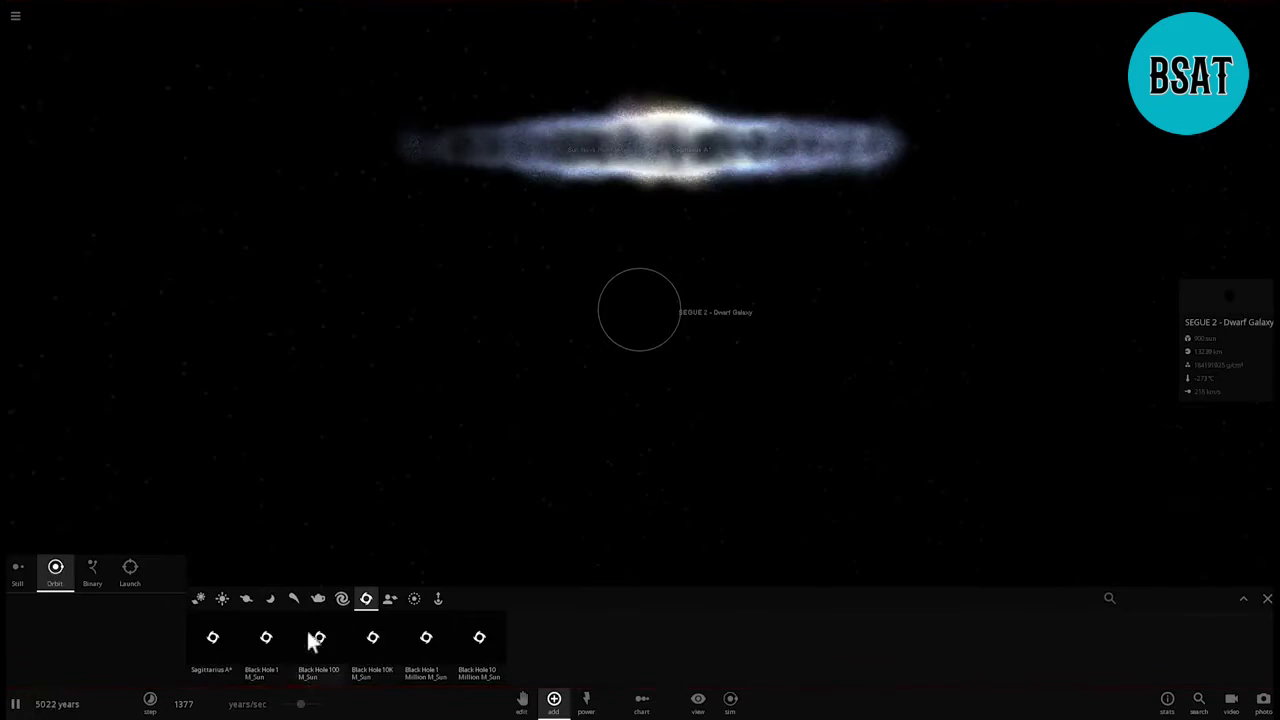
left_click_drag(311, 708, 279, 706)
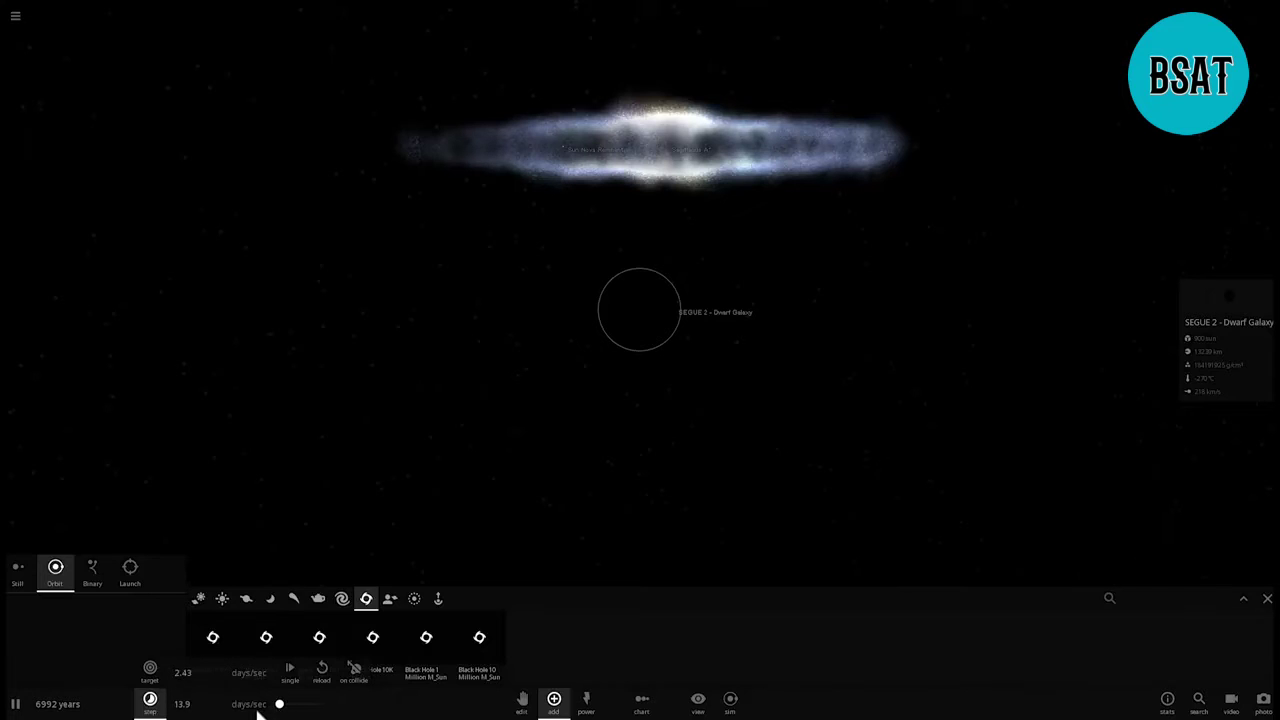
left_click_drag(258, 712, 280, 711)
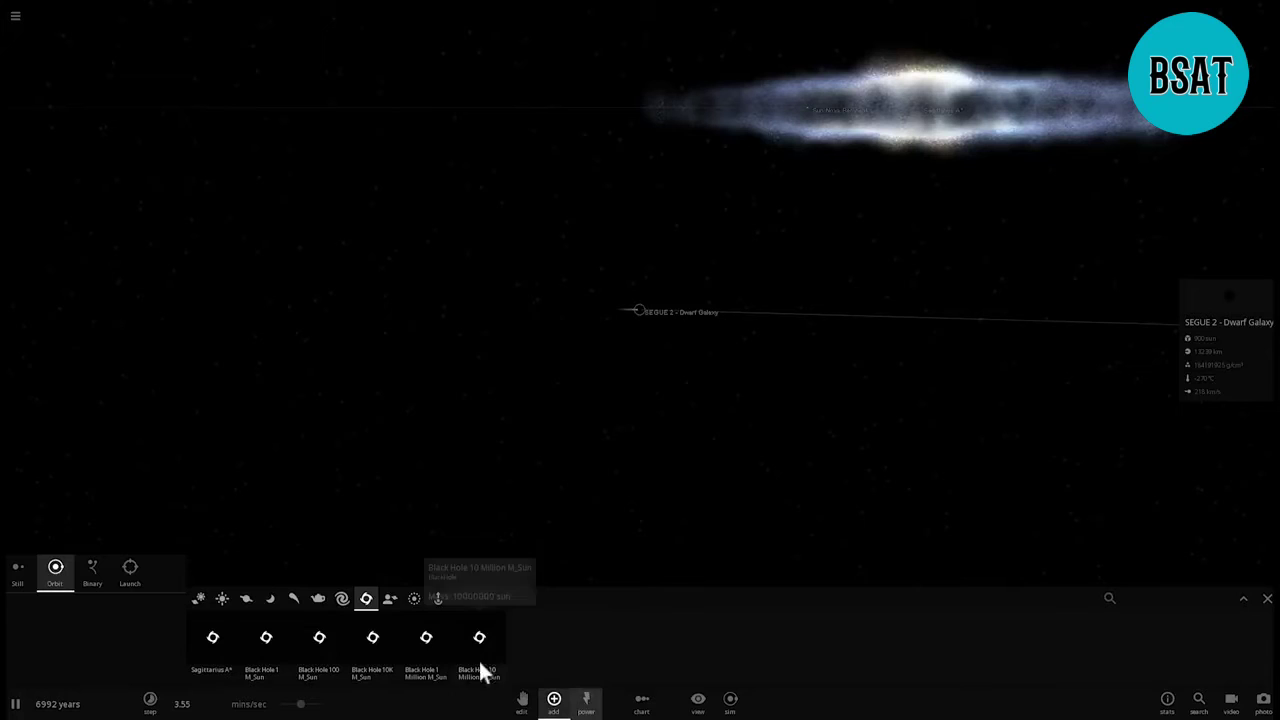
Step: Configure the Saturn ring with 1000 bodies and mass equal to parent/count, and open the properties of SEGUE 2 - Dwarf Galaxy
left_click(415, 599)
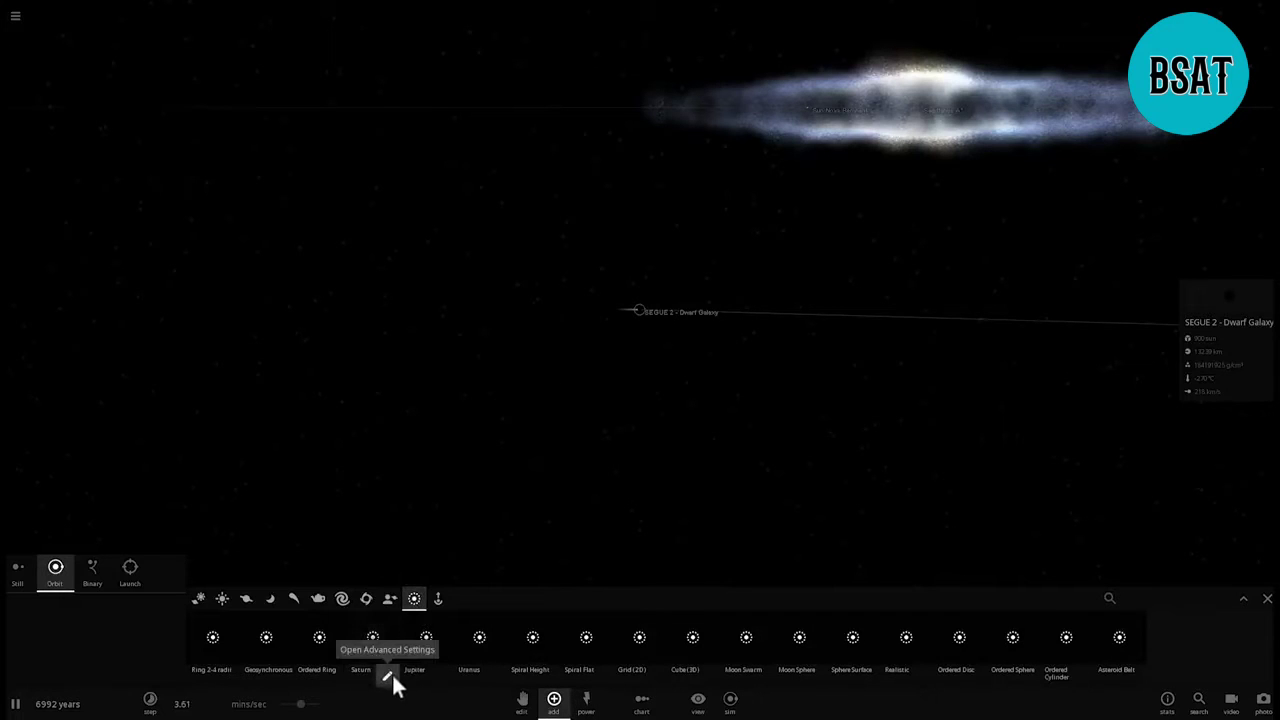
left_click(389, 676)
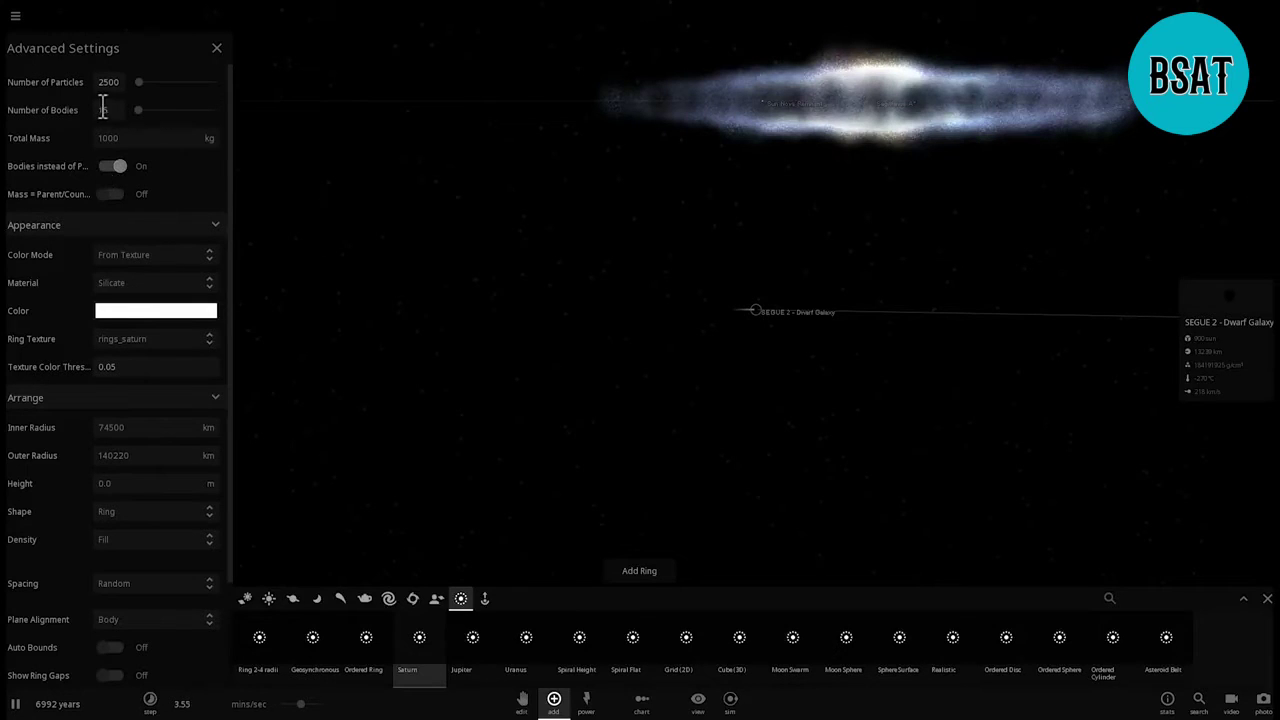
type("00")
left_click(105, 192)
left_click(1240, 293)
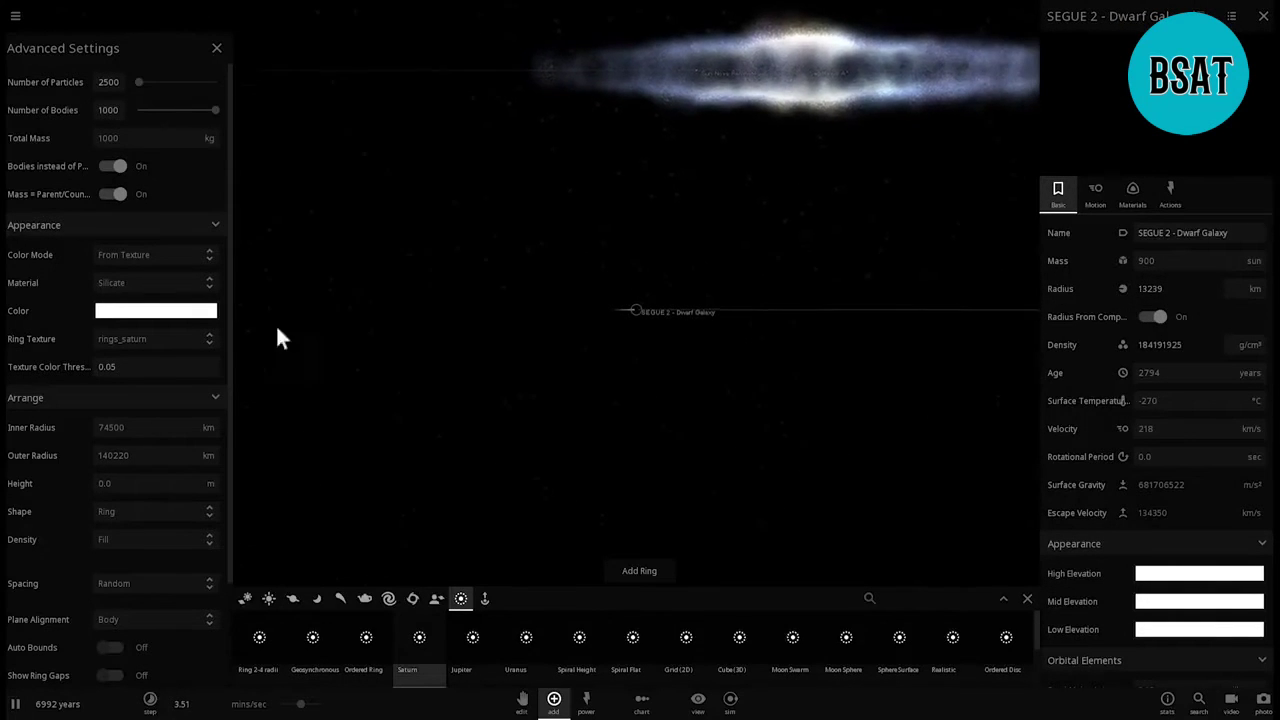
Step: Set the ring's shape to Sphere and slow the simulation to about 1.2 minutes per second
scroll(133, 410, "down", 2)
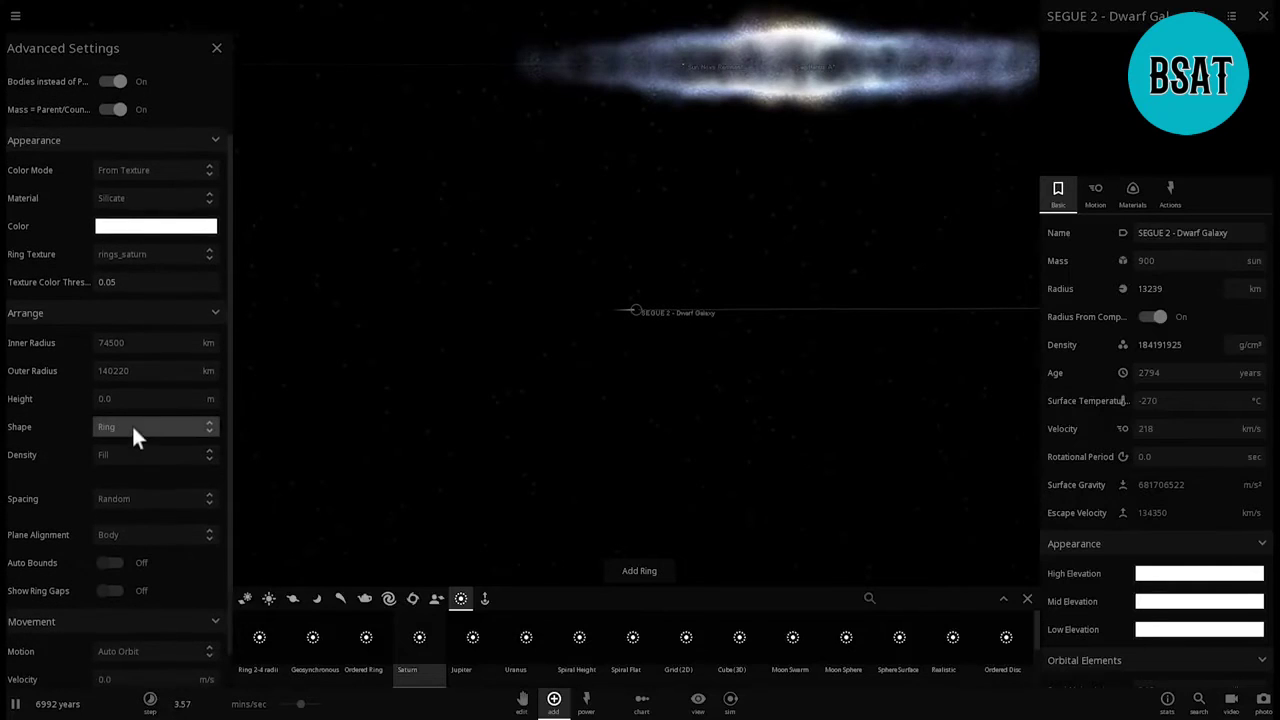
left_click(134, 432)
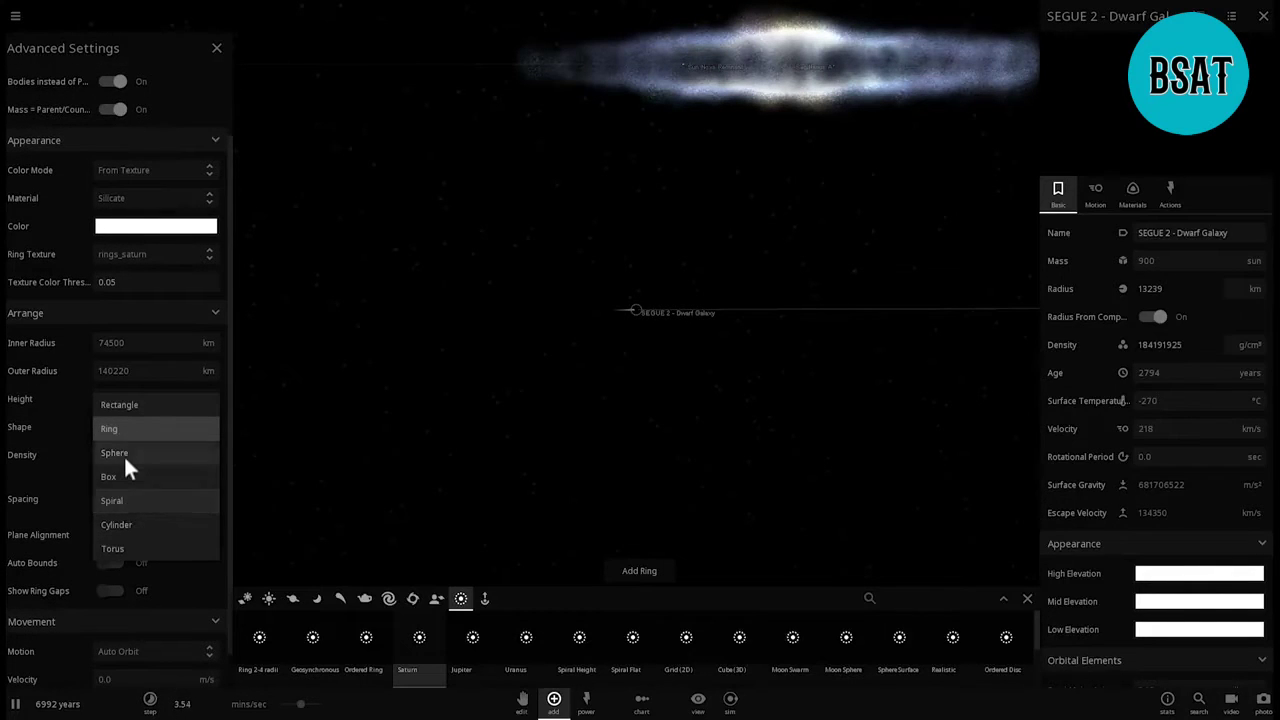
left_click(123, 452)
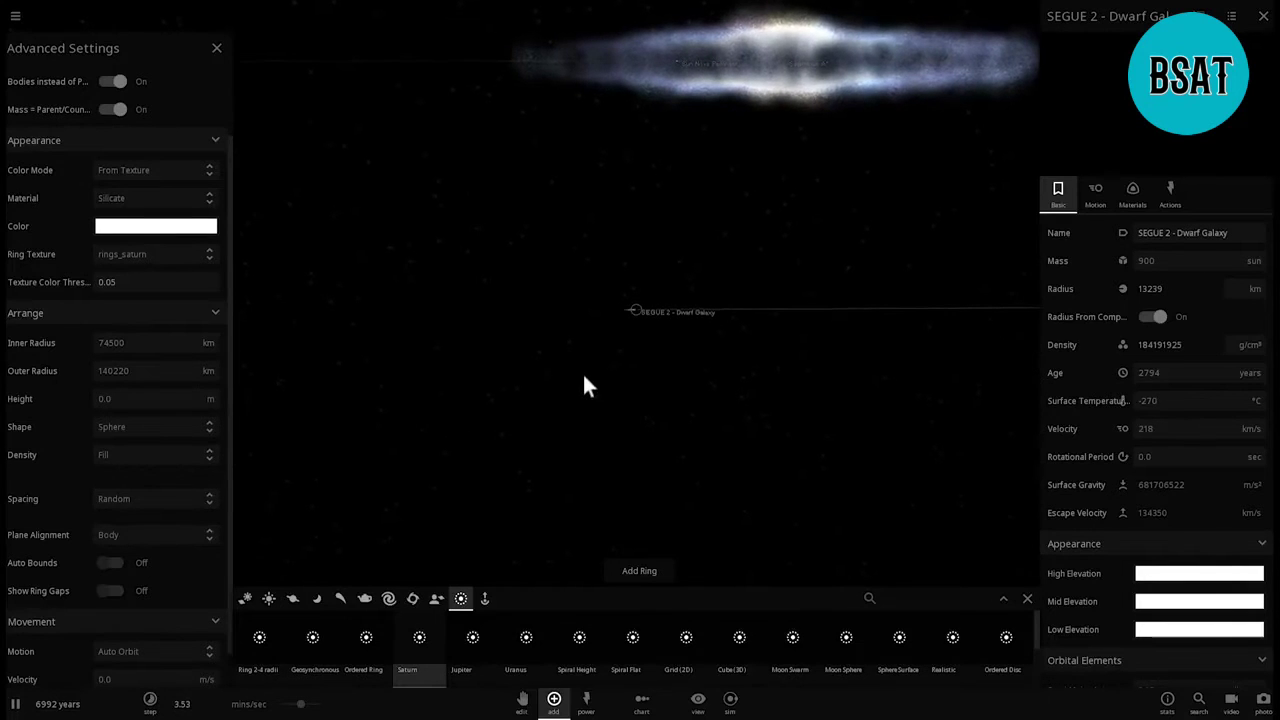
left_click_drag(307, 704, 289, 705)
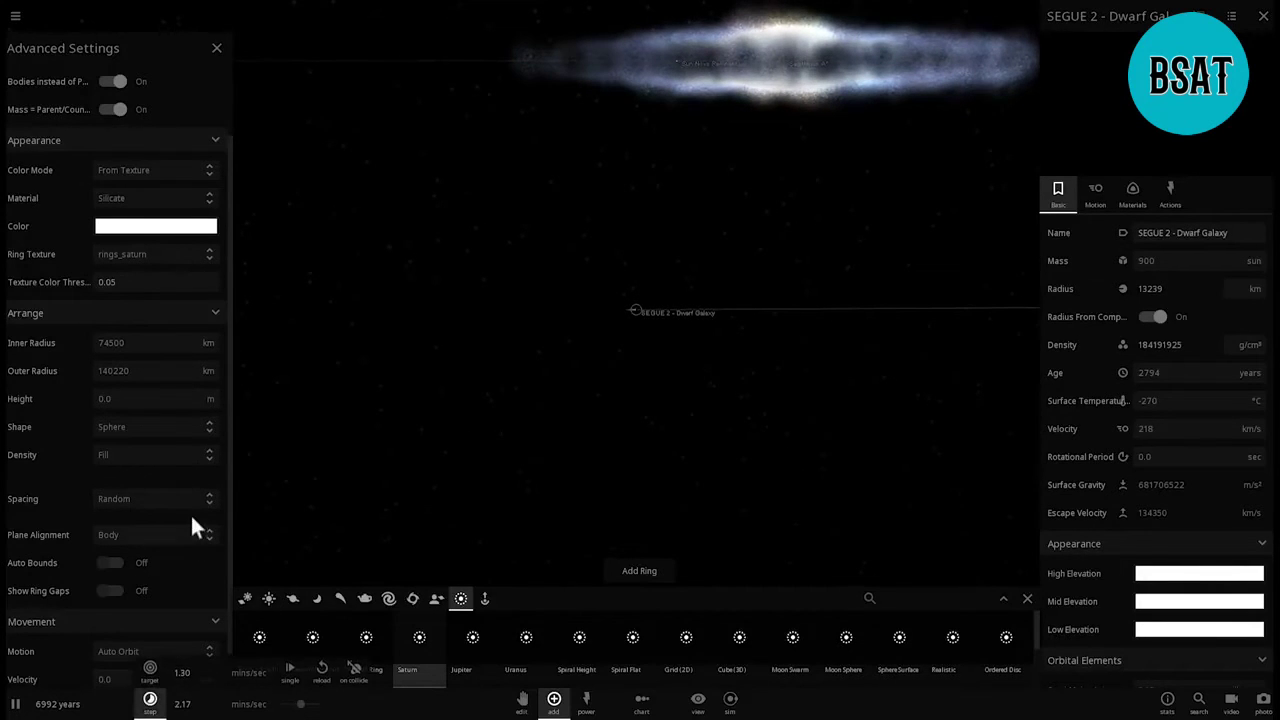
Step: Set the ring's inner radius to 100, measured in Radius units
left_click(197, 343)
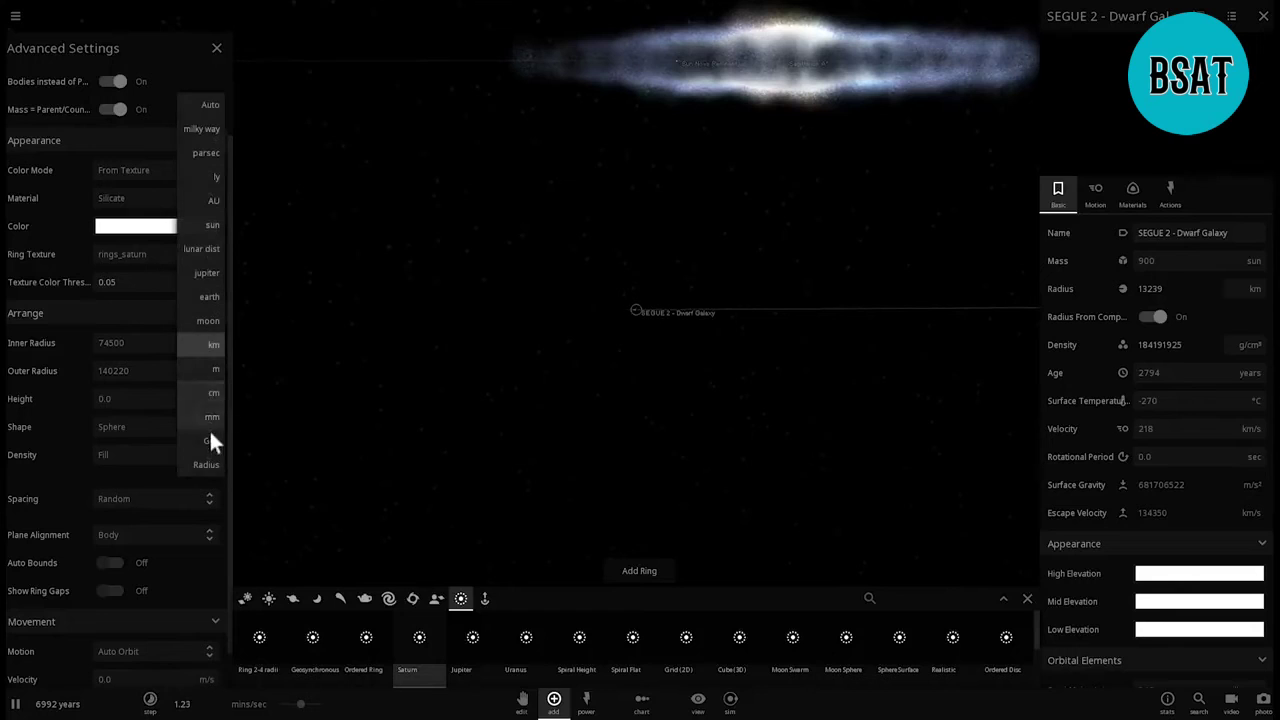
left_click(205, 460)
left_click_drag(144, 341, 7, 345)
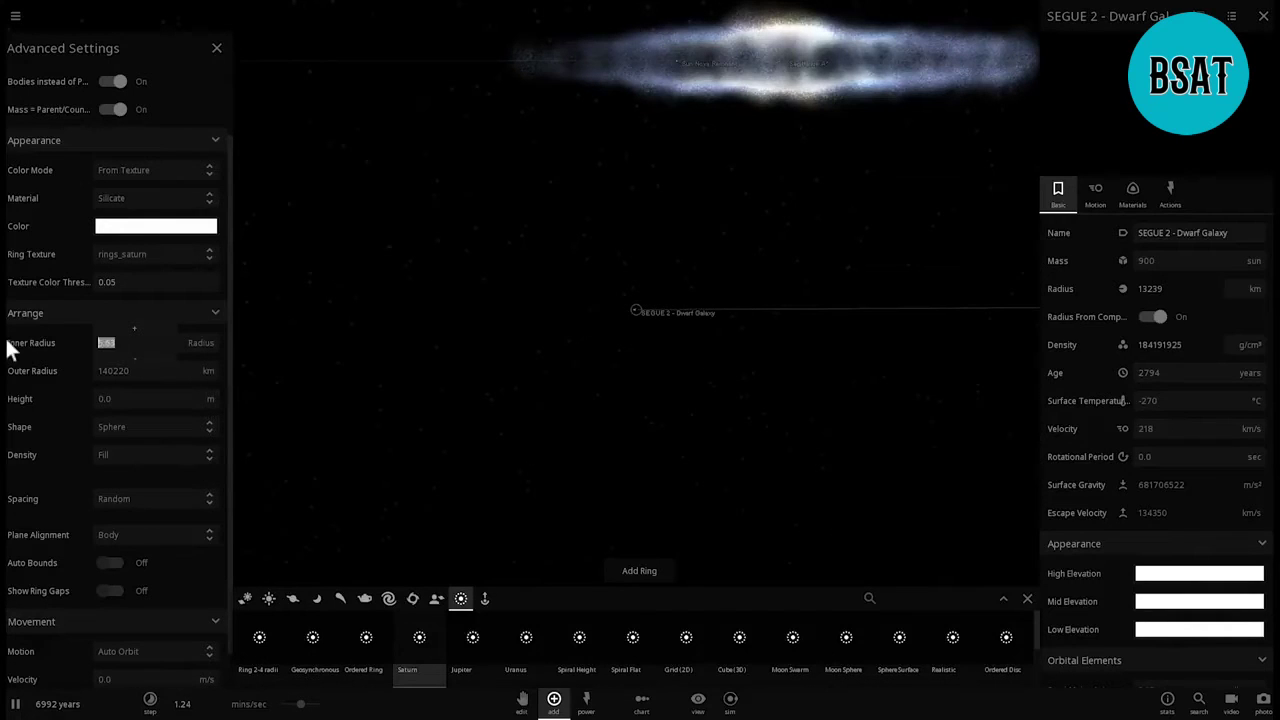
type("100")
Step: Set the ring's outer radius to 100000 in Radius units and add the ring around SEGUE 2 - Dwarf Galaxy
left_click(195, 373)
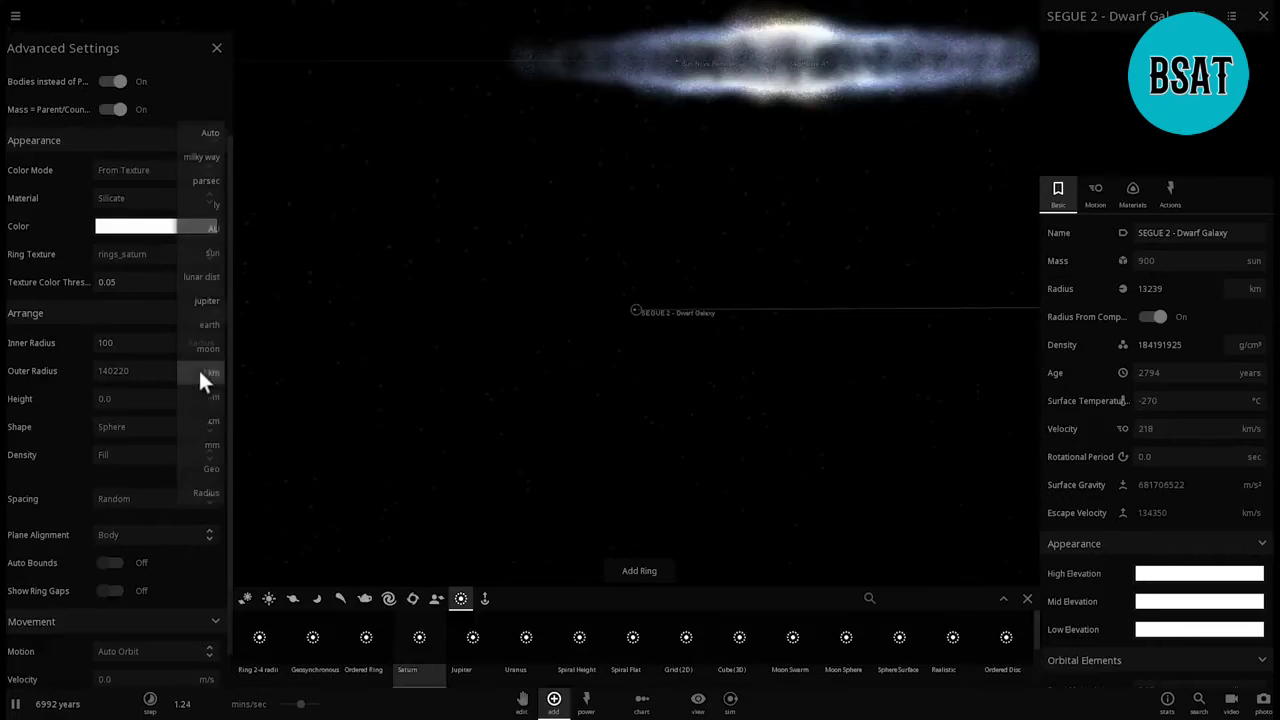
left_click(207, 492)
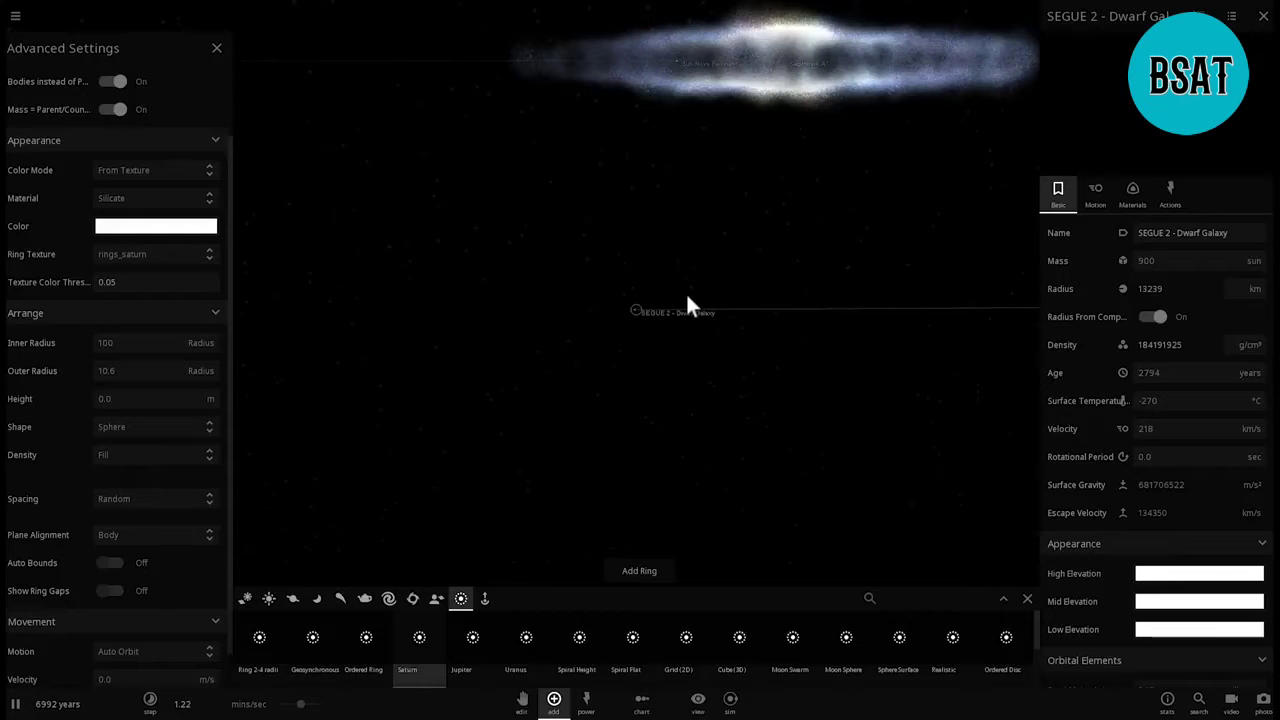
left_click_drag(687, 295, 701, 299)
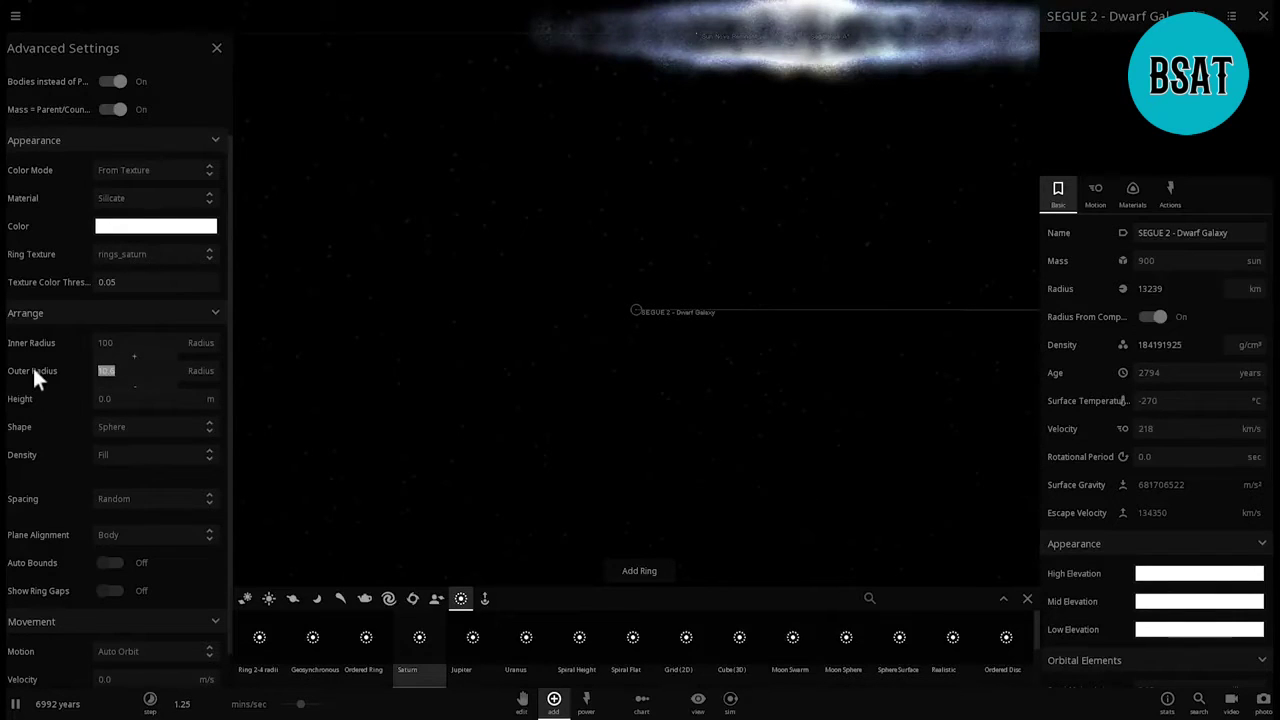
type("100000")
key("Return")
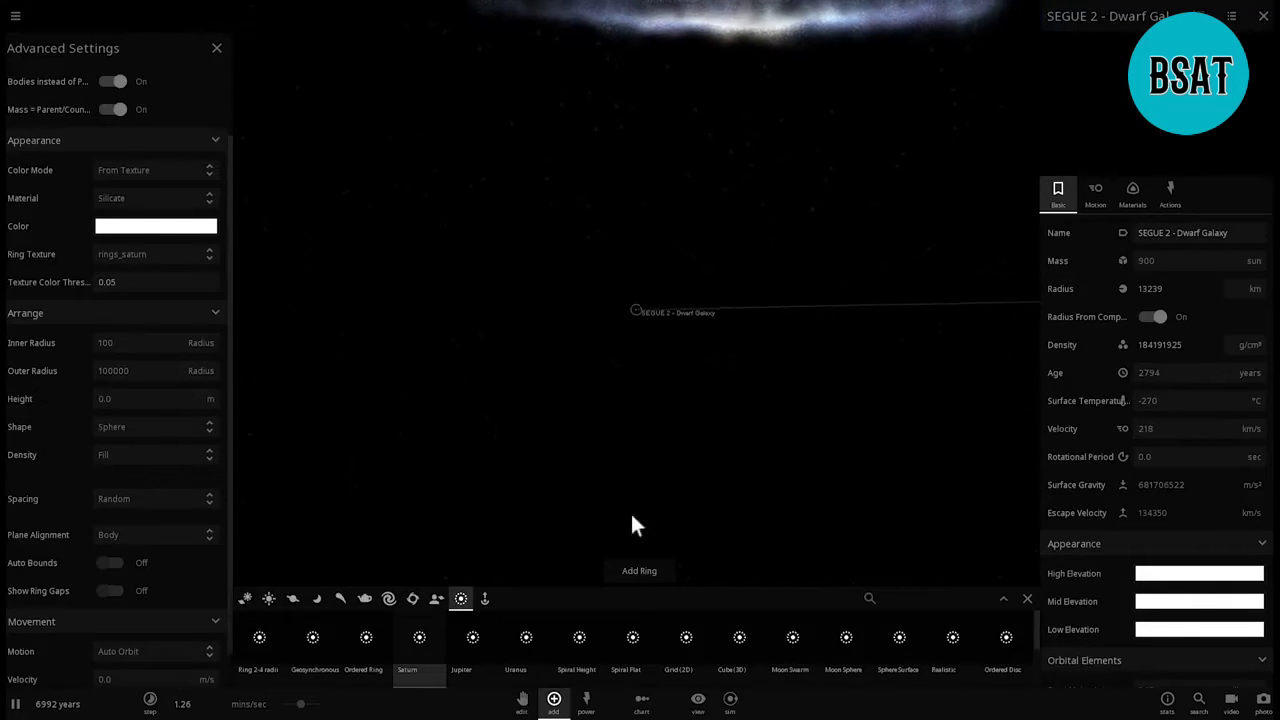
left_click(631, 572)
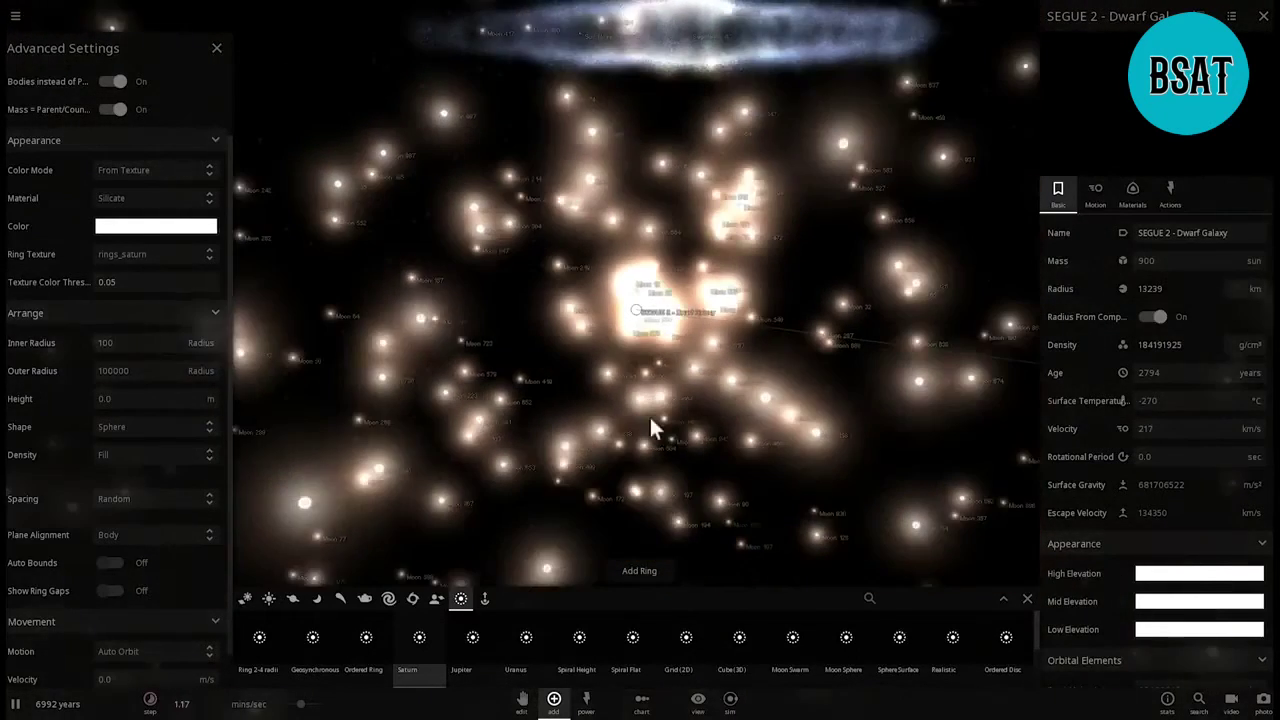
Step: Pause the simulation and close the ring's advanced settings
scroll(650, 416, "down", 5)
key("space")
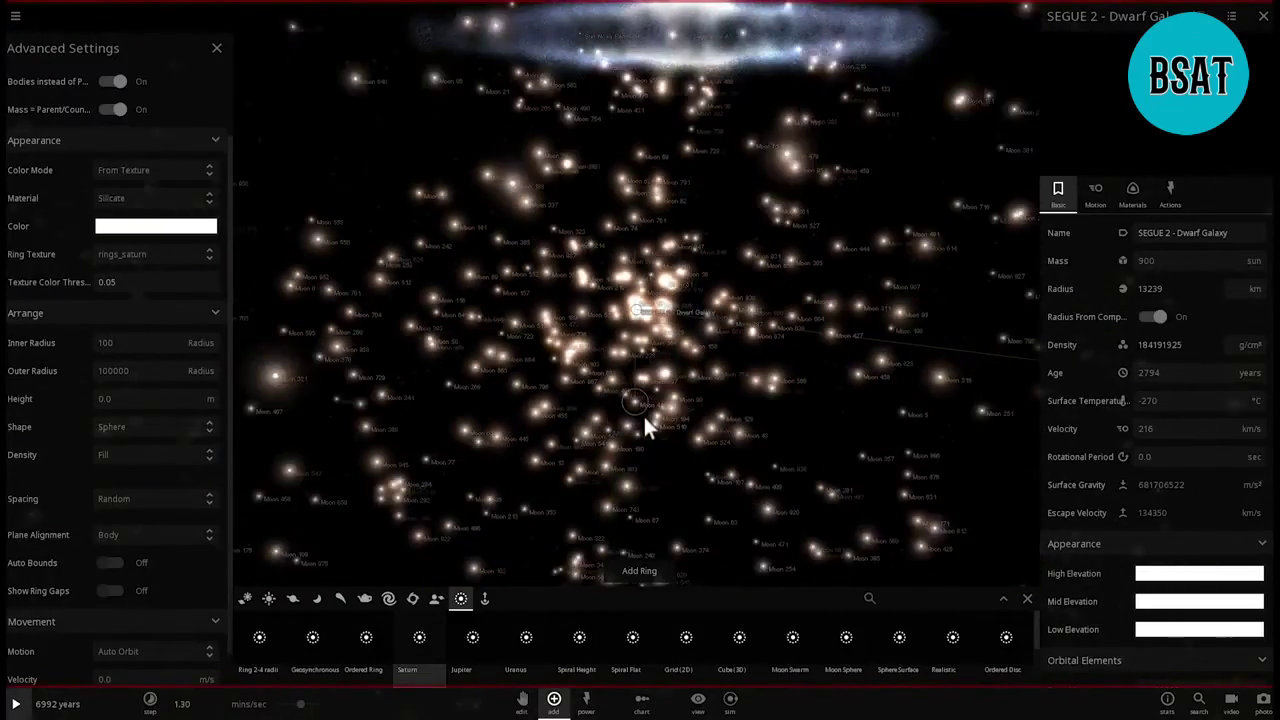
scroll(645, 416, "down", 6)
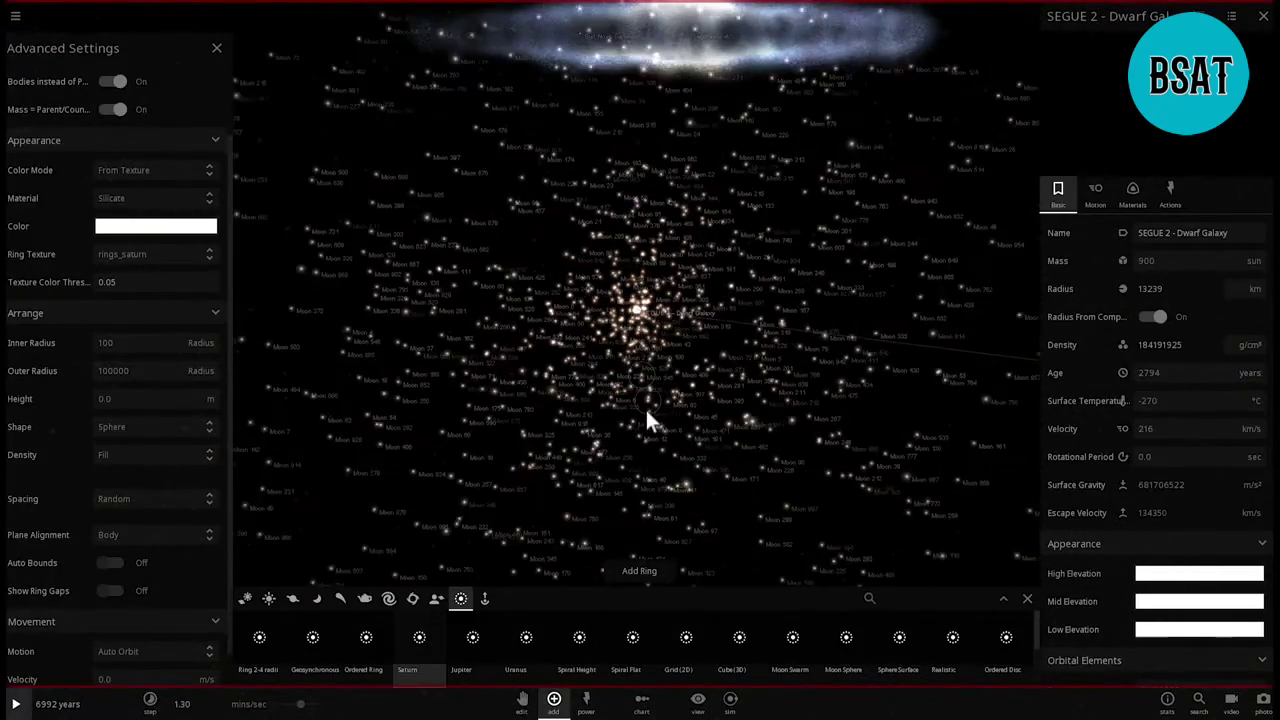
scroll(646, 410, "down", 5)
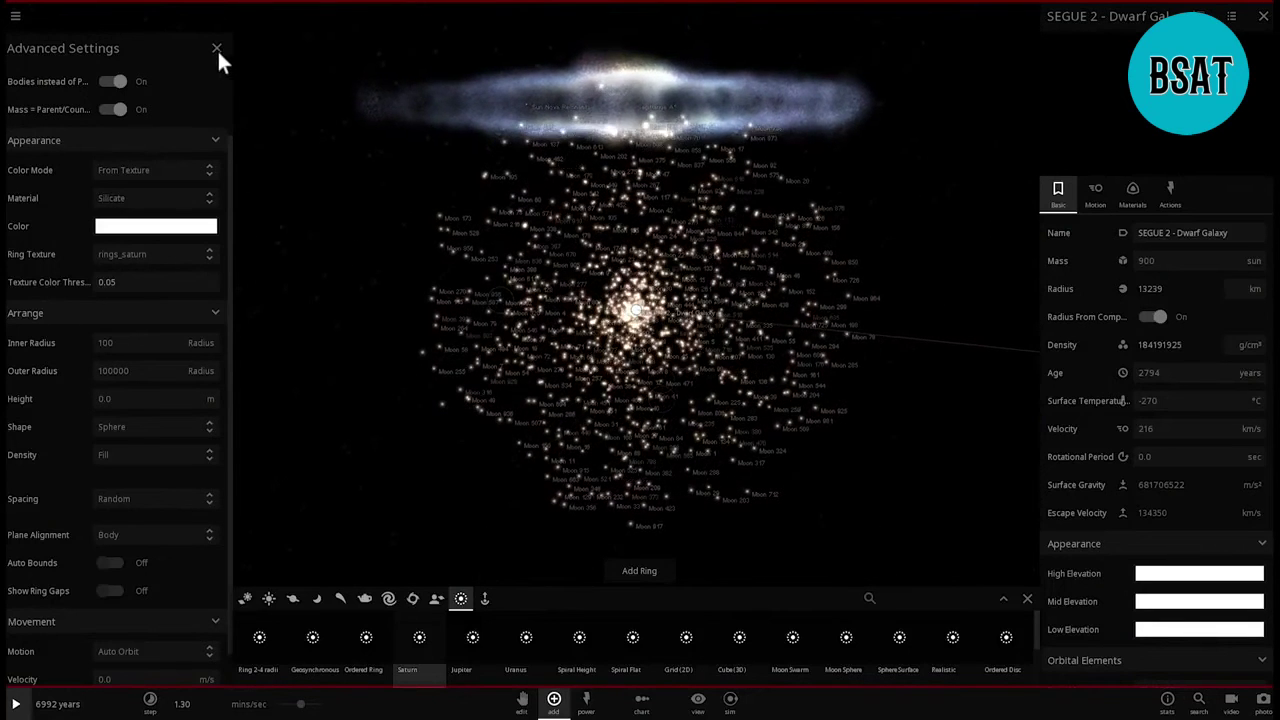
left_click(216, 48)
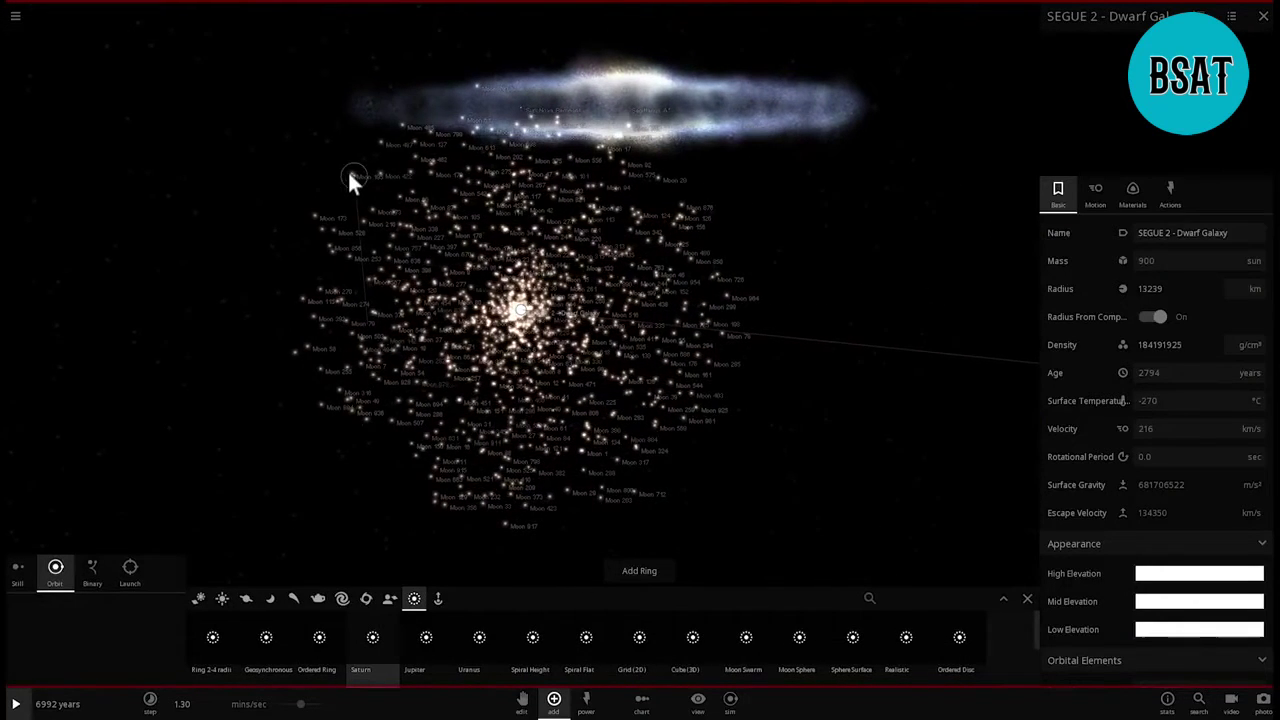
Step: Examine the sphere of bodies around SEGUE 2 from near and far, against the Milky Way
left_click_drag(349, 173, 401, 185)
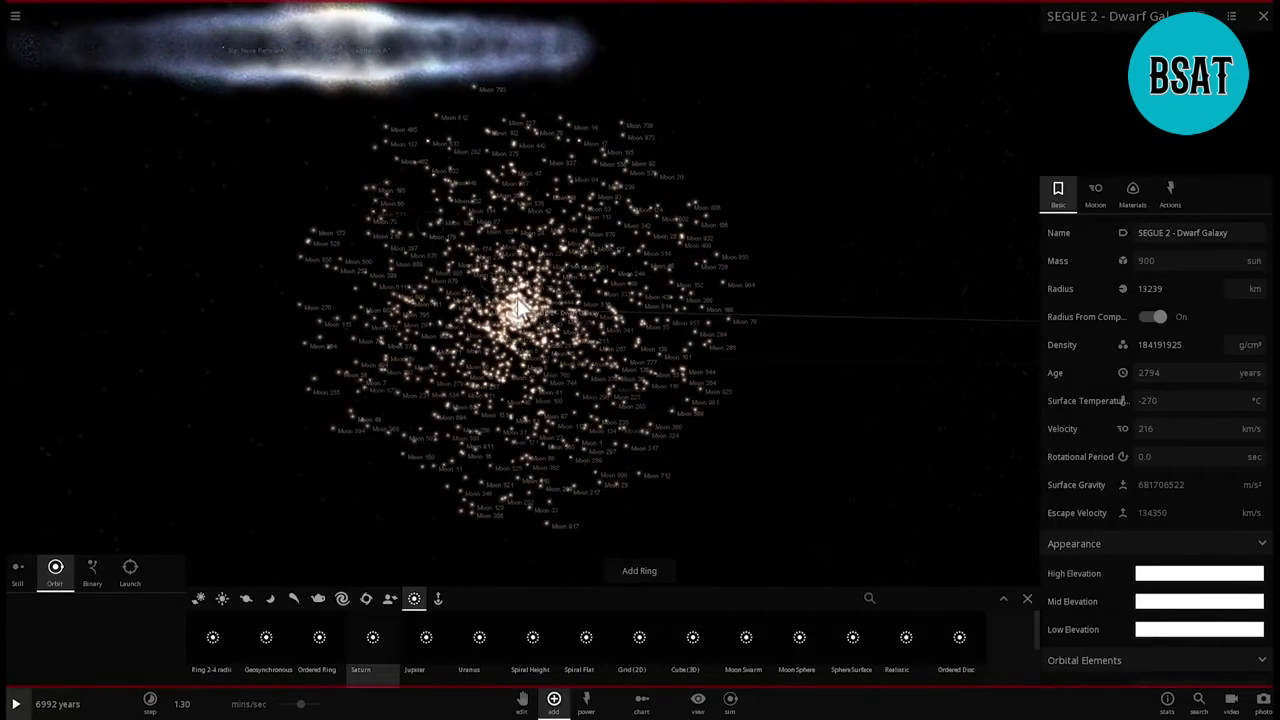
scroll(515, 310, "down", 4)
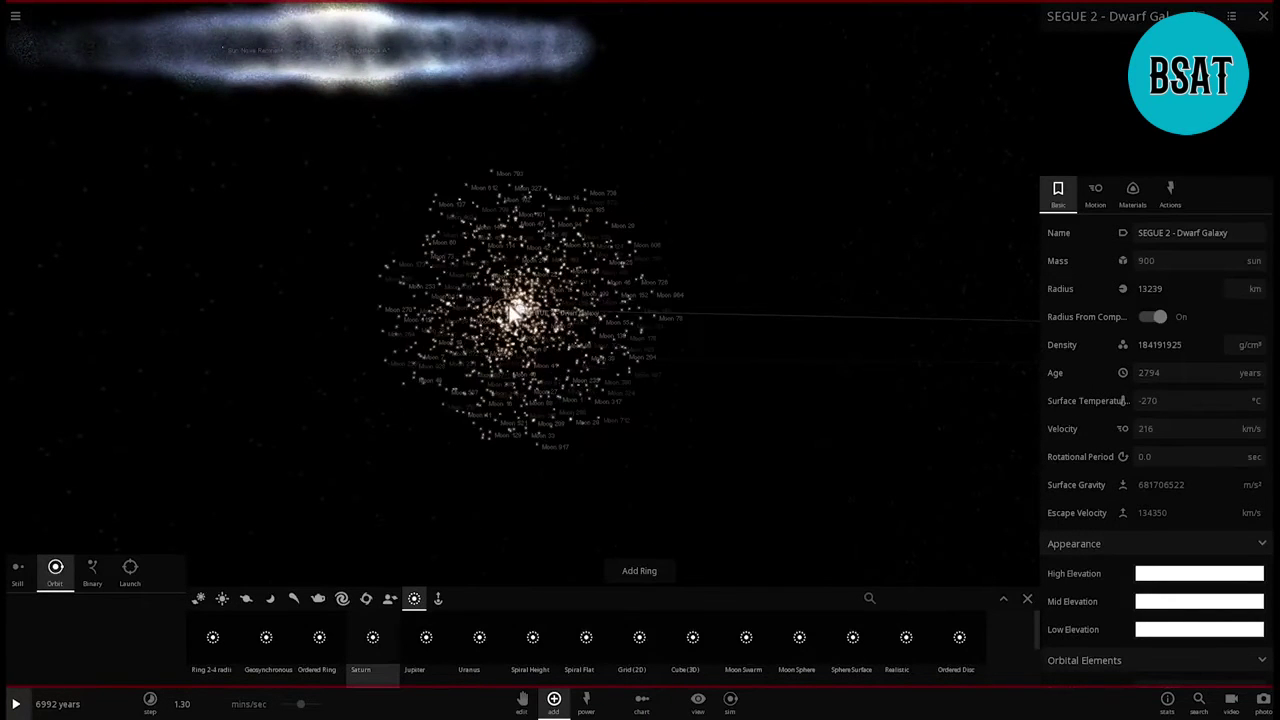
scroll(511, 313, "up", 5)
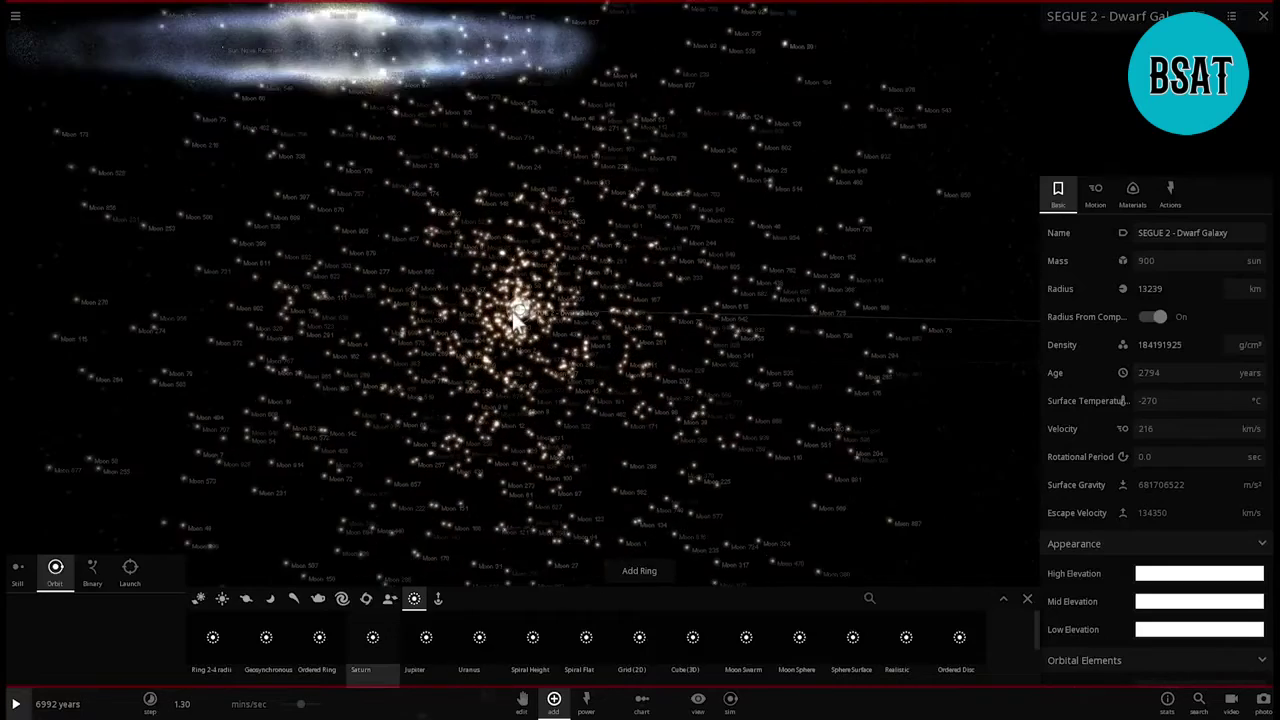
scroll(512, 311, "up", 4)
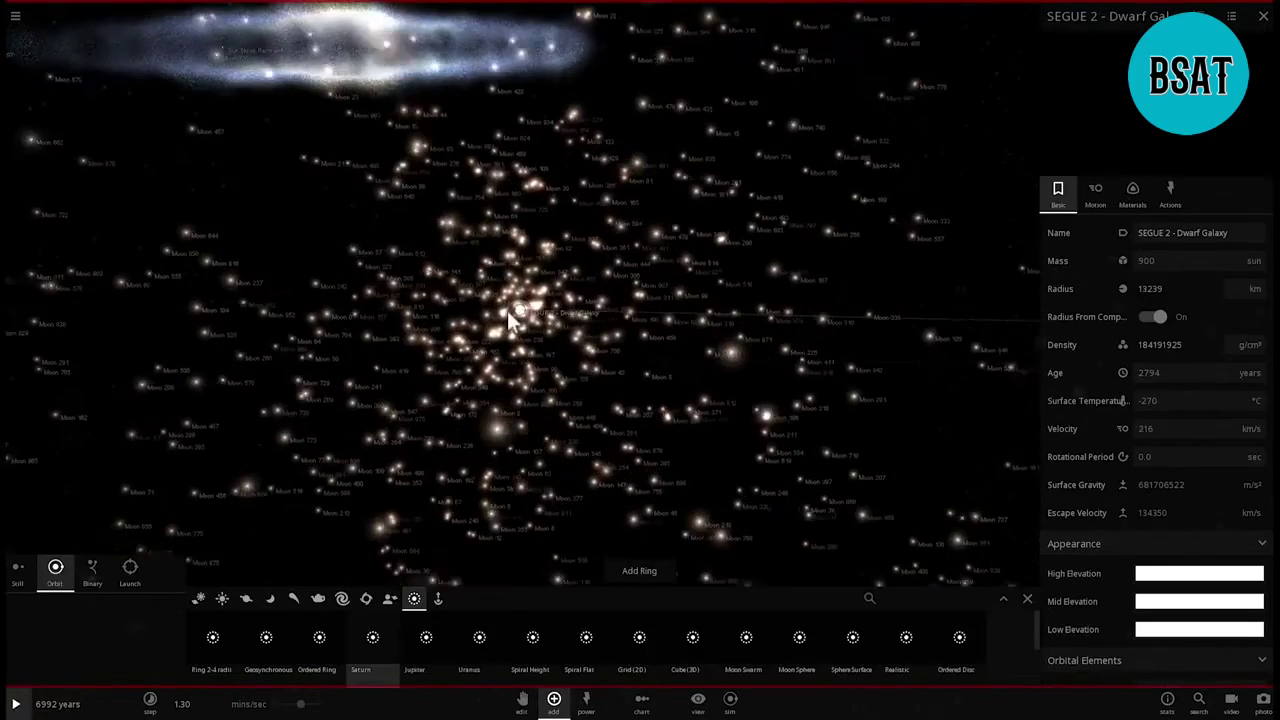
mouse_move(507, 310)
right_mouse_down()
mouse_move(480, 363)
mouse_move(501, 326)
right_mouse_up()
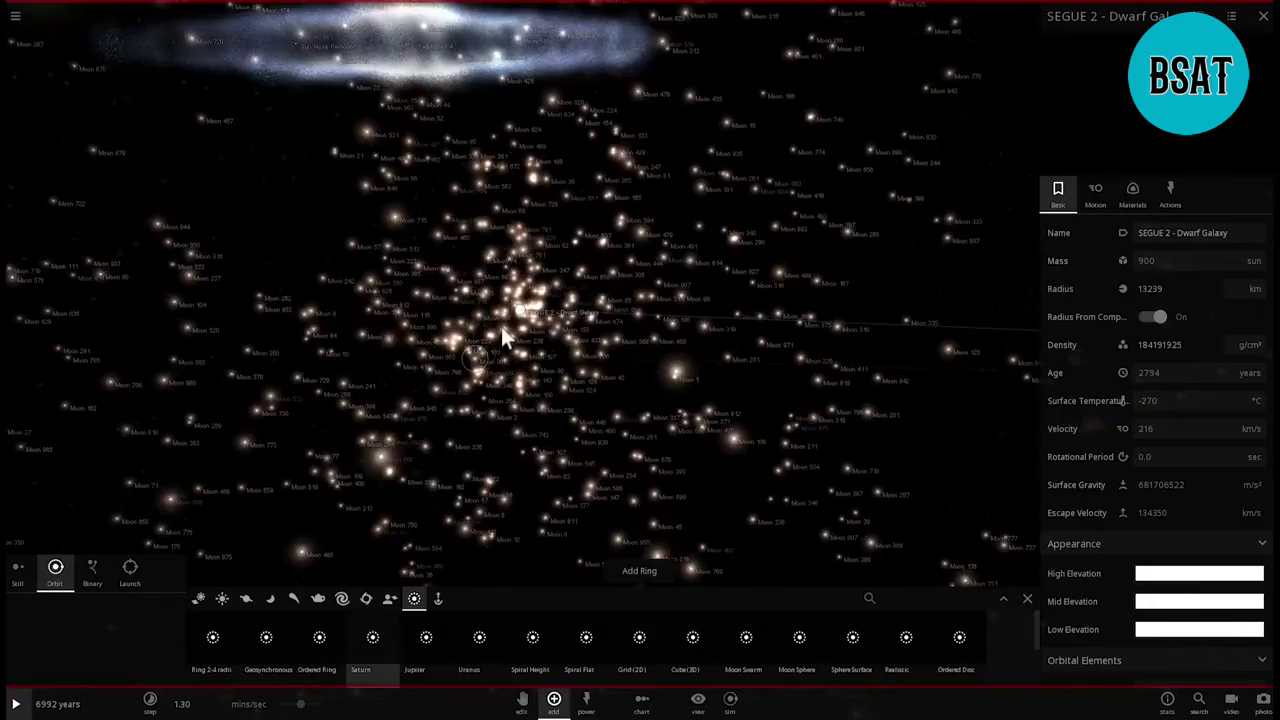
scroll(513, 316, "up", 5)
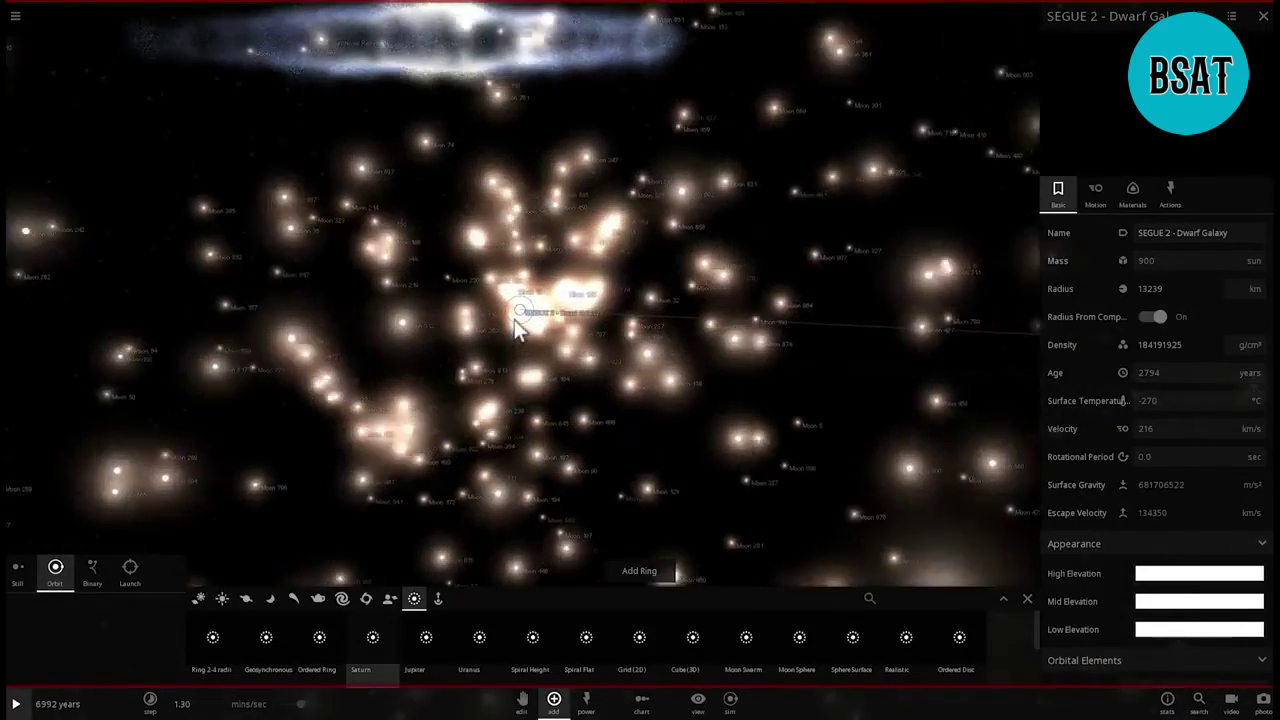
scroll(514, 323, "up", 6)
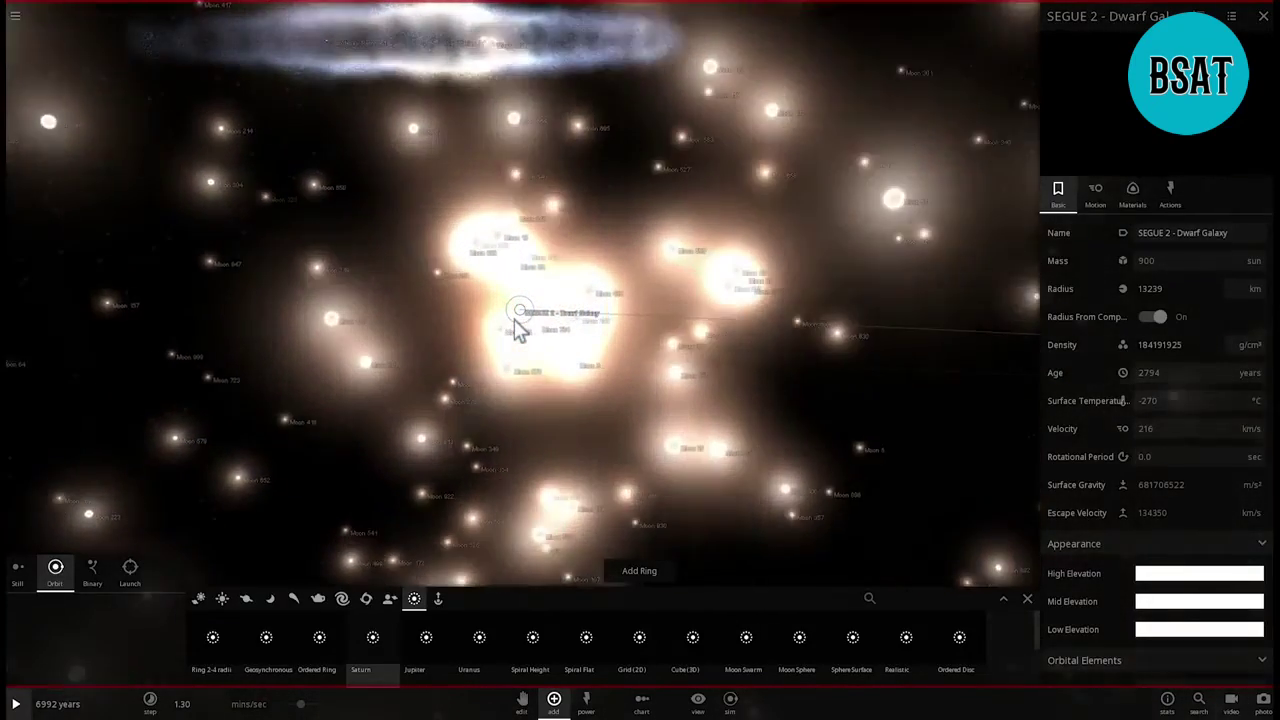
scroll(516, 330, "up", 4)
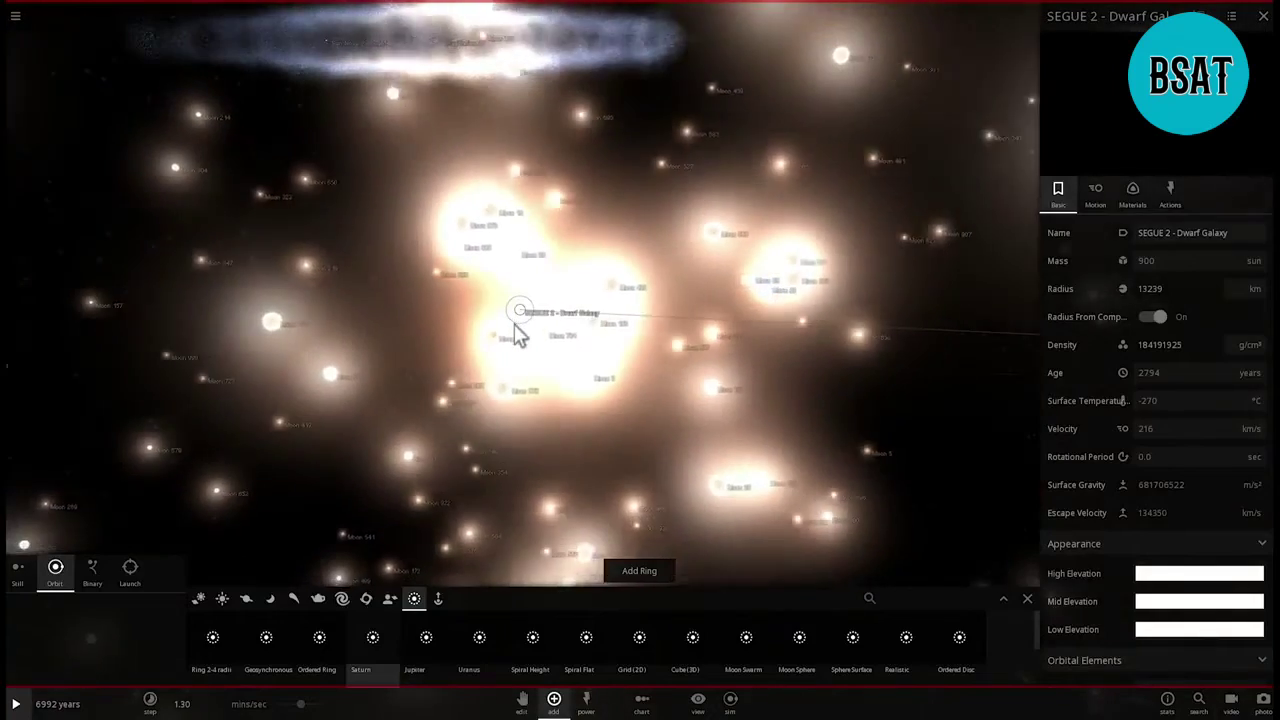
scroll(515, 326, "down", 8)
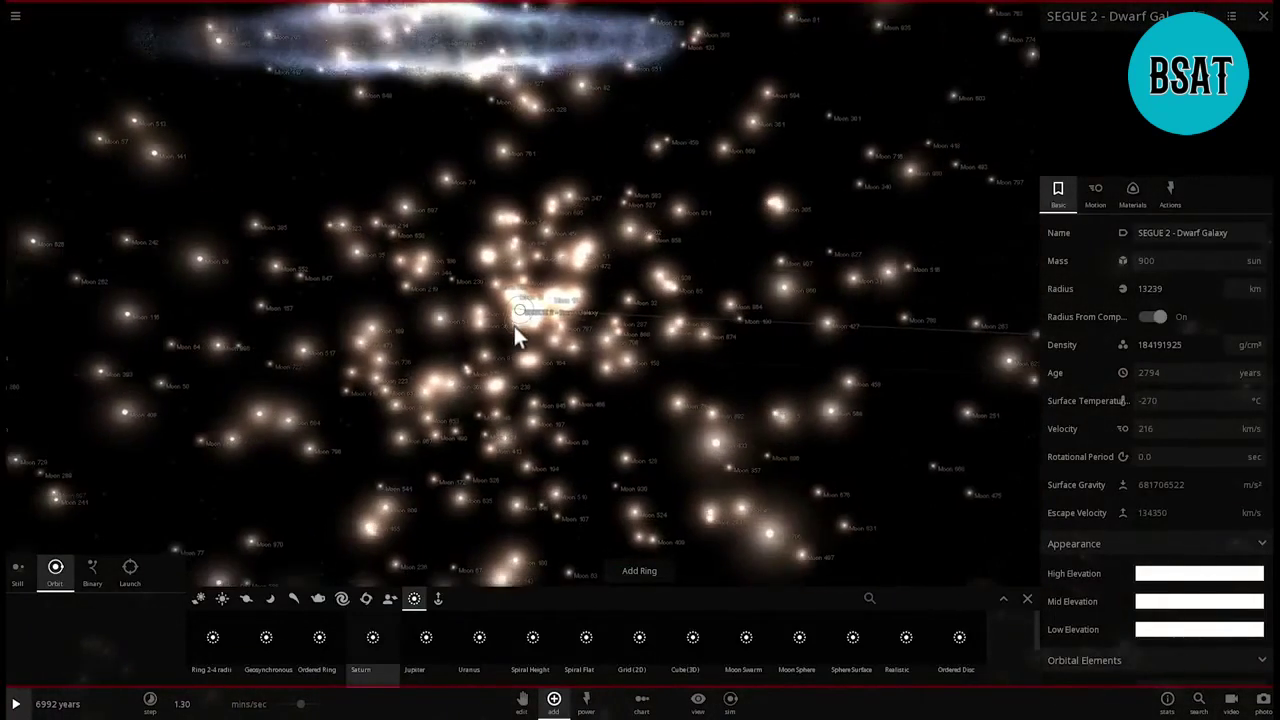
scroll(475, 320, "down", 5)
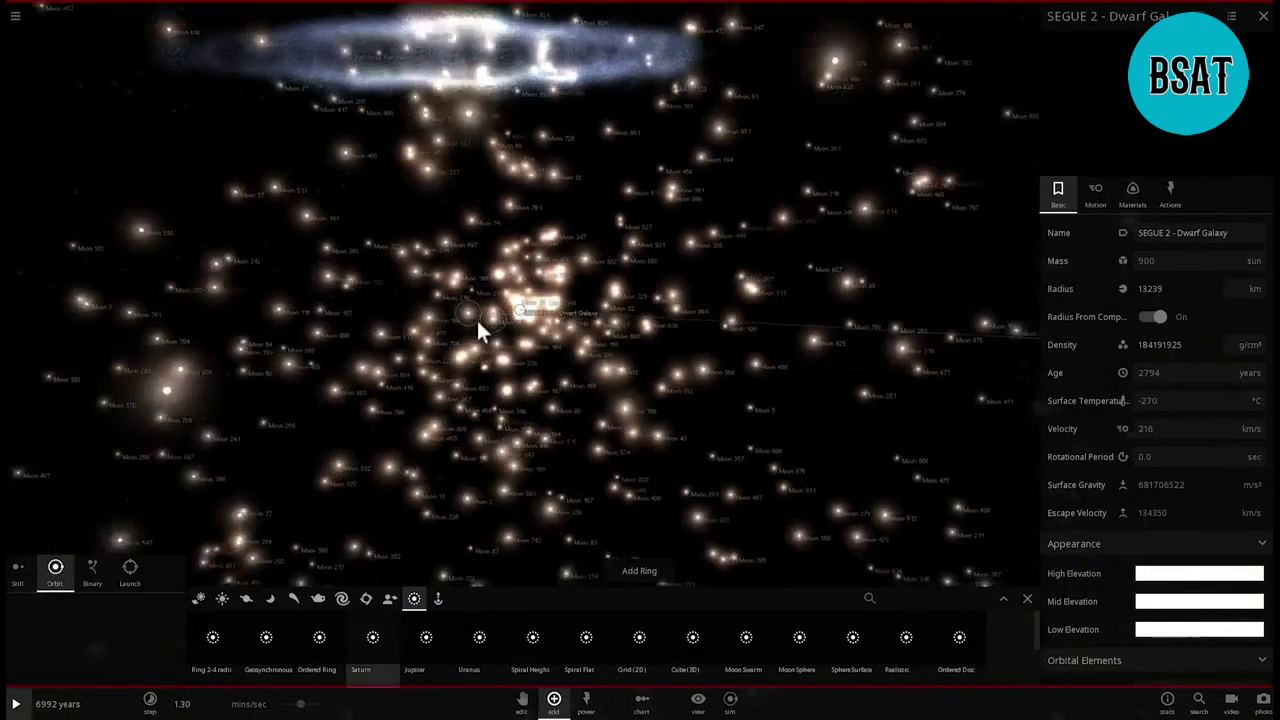
scroll(478, 323, "down", 5)
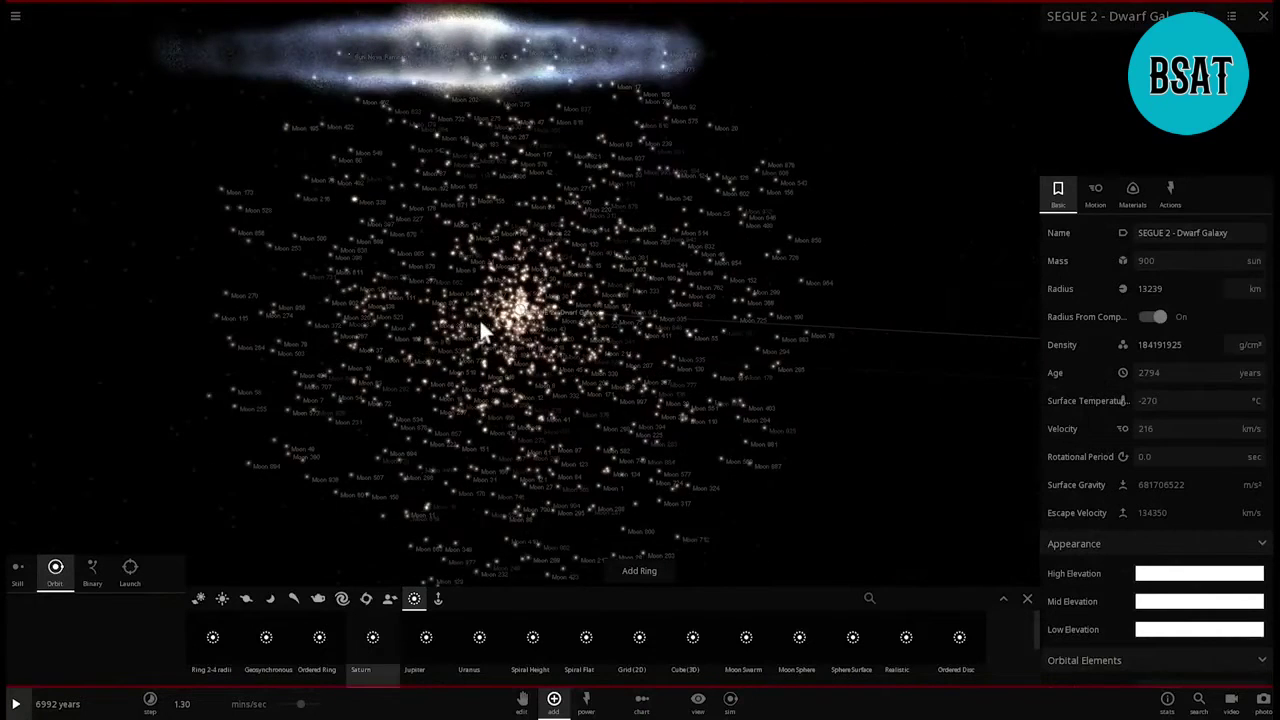
Step: Turn off the object labels in the view options
left_click(700, 703)
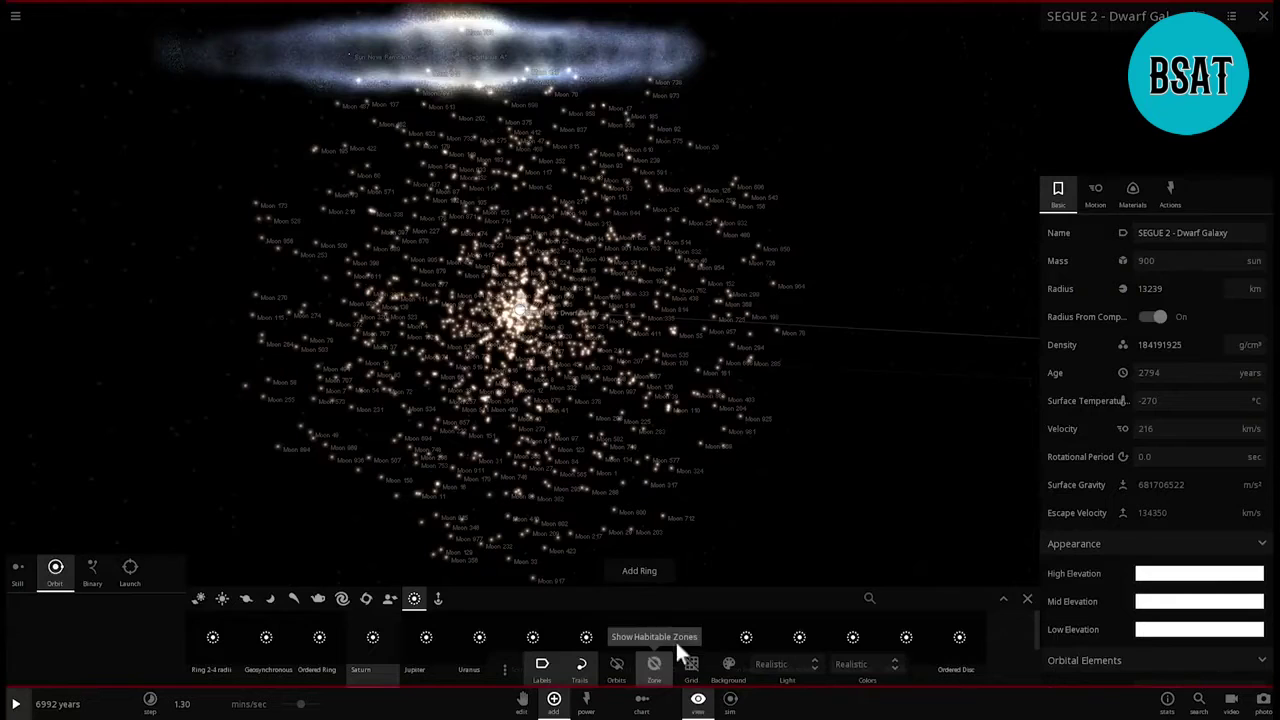
left_click(541, 664)
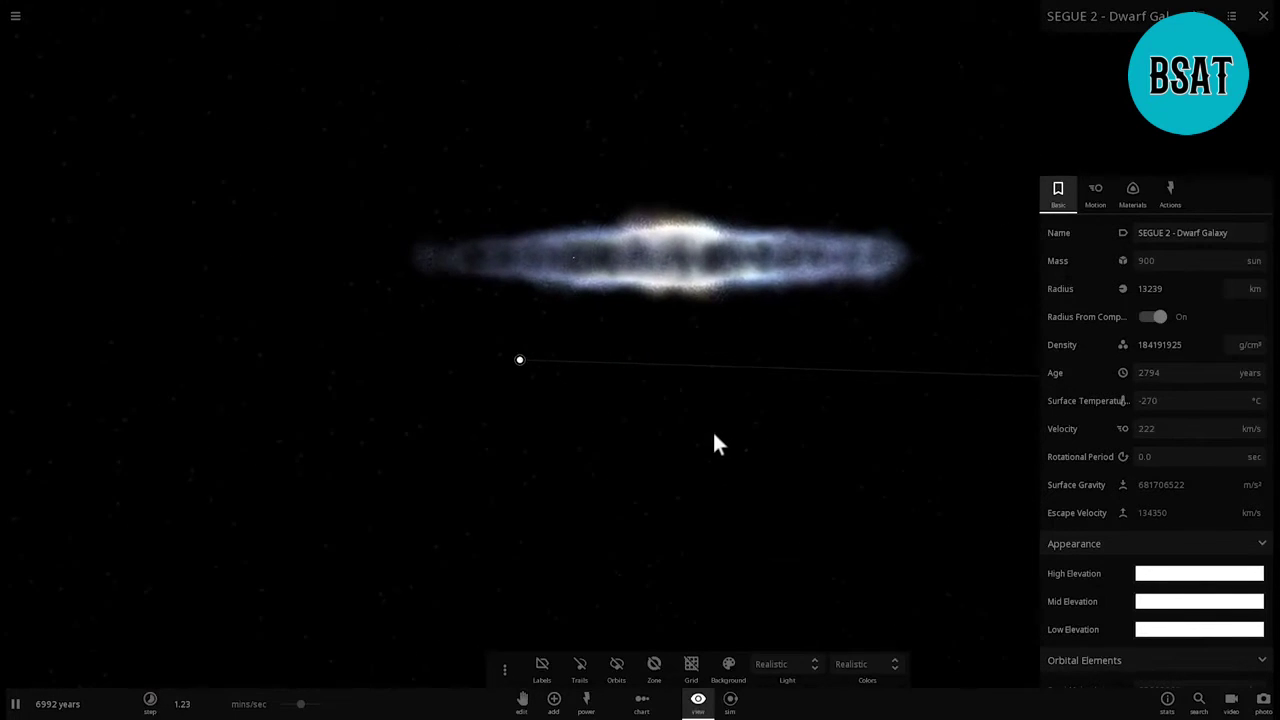
Step: Leave the current simulation and start a new one
left_click(16, 18)
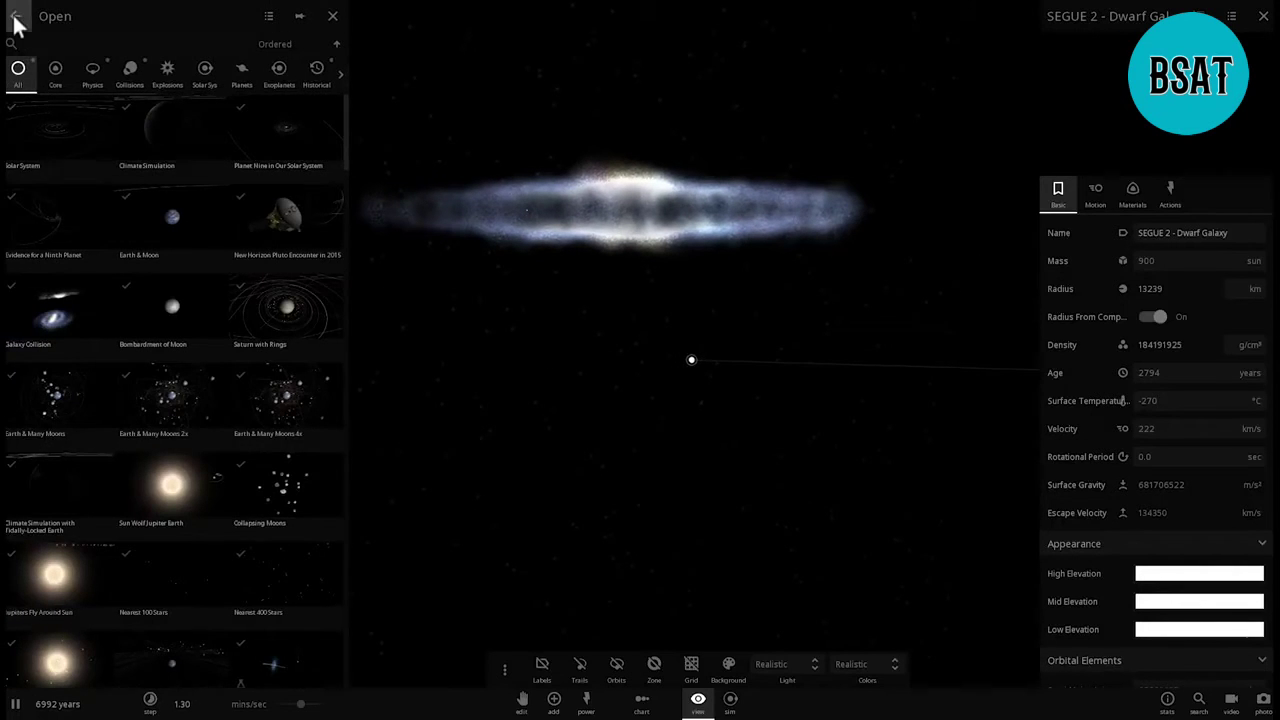
left_click(15, 16)
left_click(75, 170)
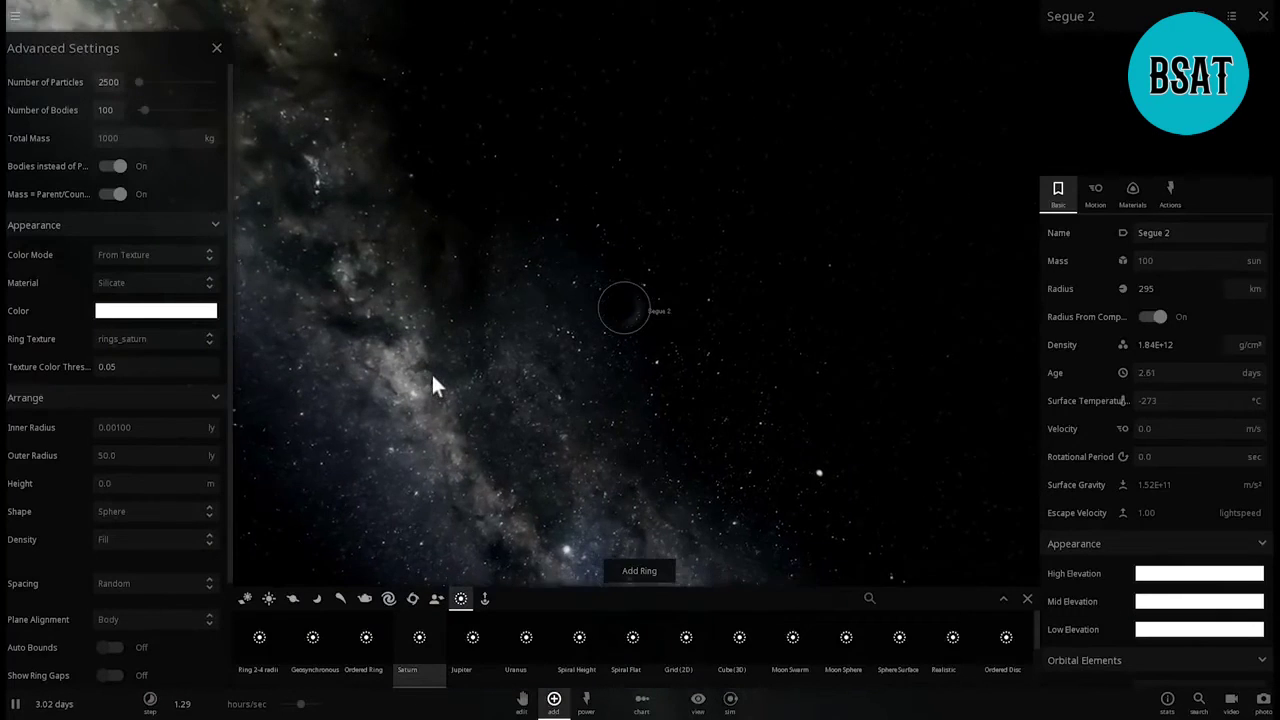
Step: Add the configured spherical ring of 100 bodies around Segue 2 and open the properties of Moon 93
left_click(639, 570)
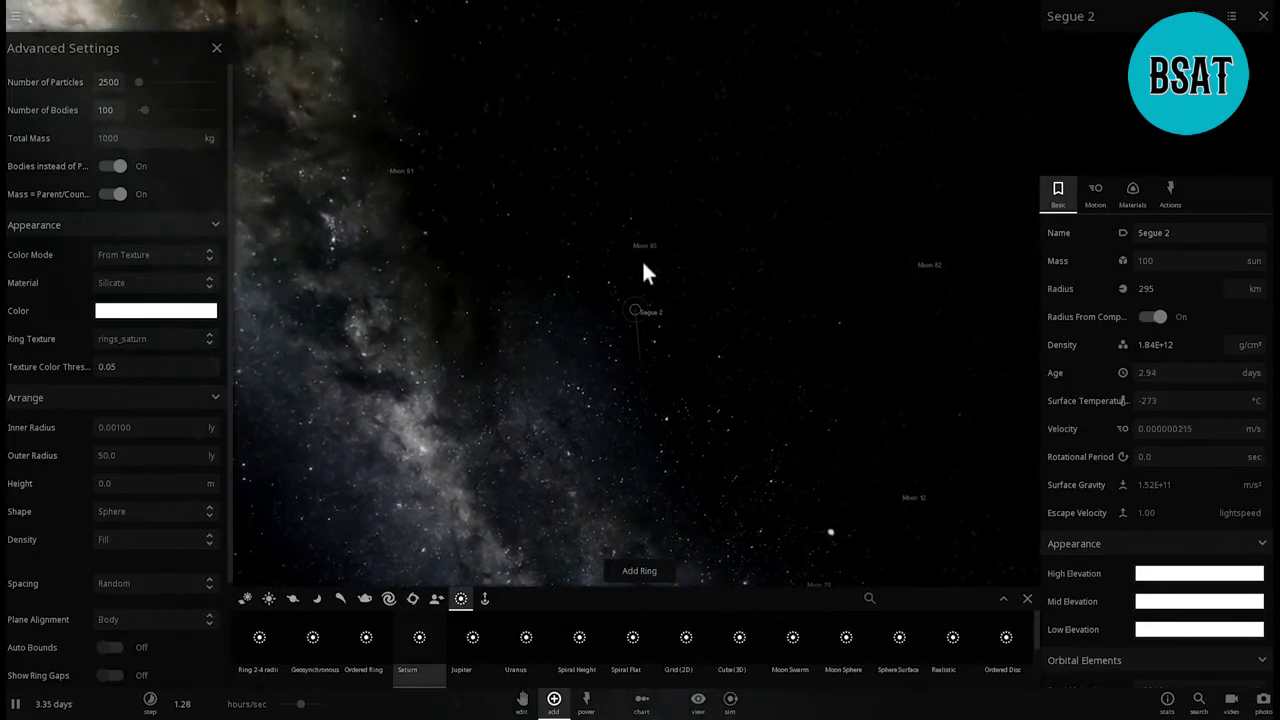
left_click(632, 242)
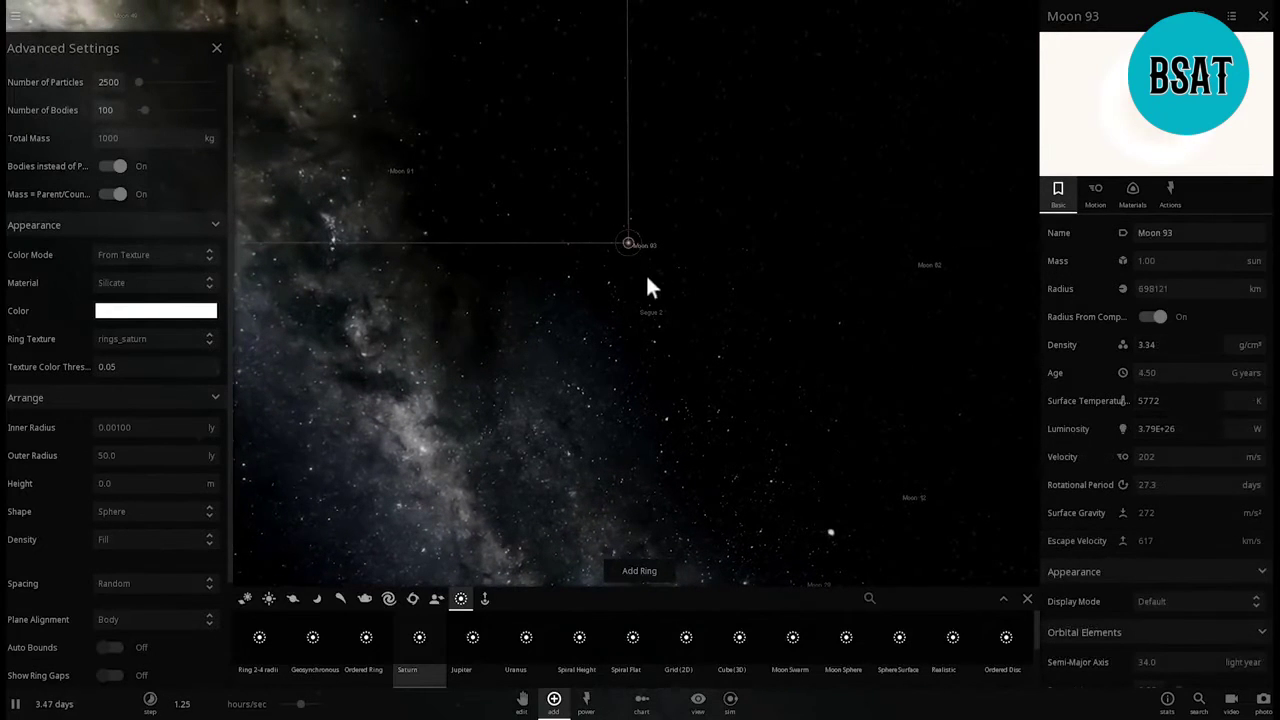
Step: Add several more spherical rings of 100 bodies around Segue 2 and close the advanced ring settings
left_click(634, 310)
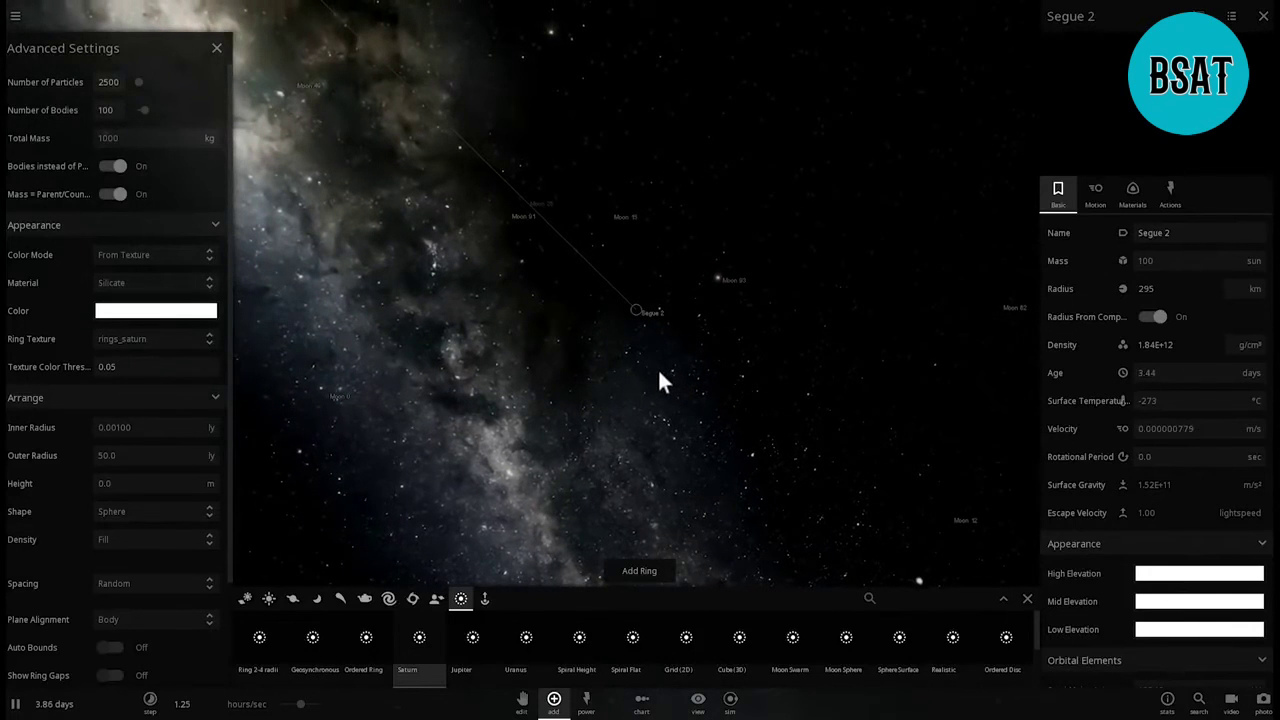
left_click_drag(657, 367, 594, 365)
scroll(667, 362, "down", 5)
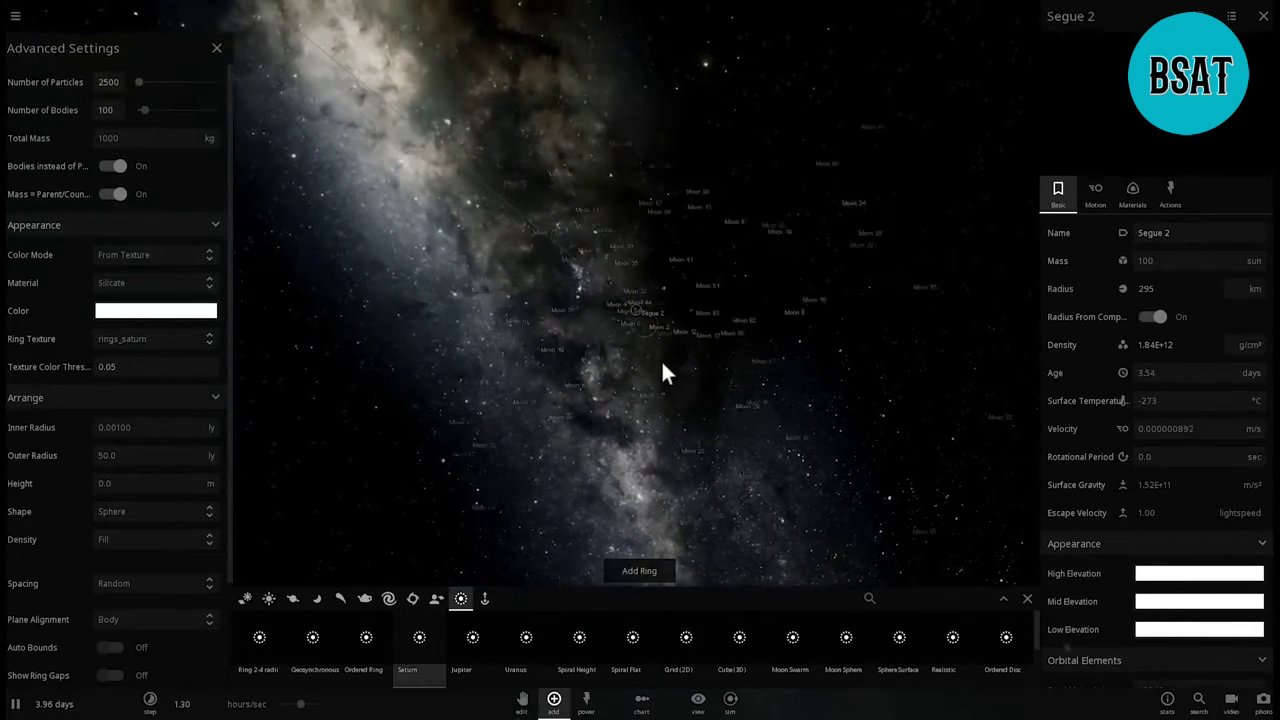
left_click_drag(615, 363, 708, 357)
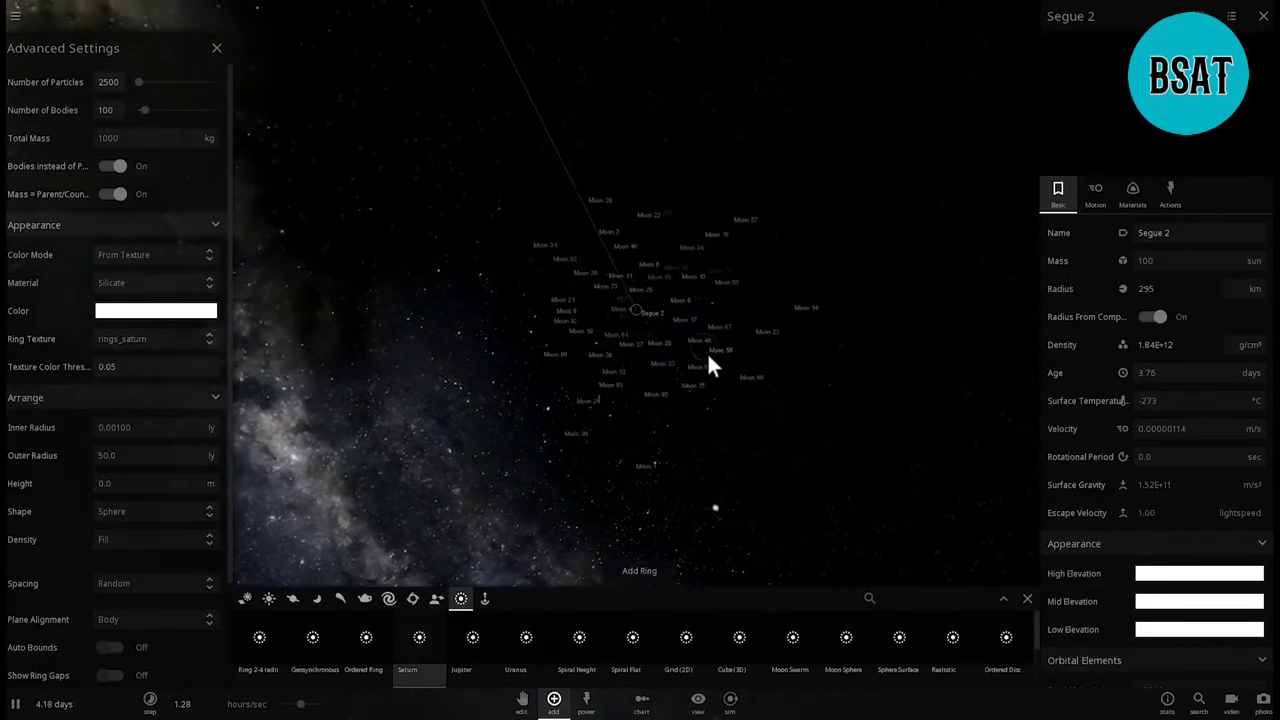
scroll(707, 354, "up", 3)
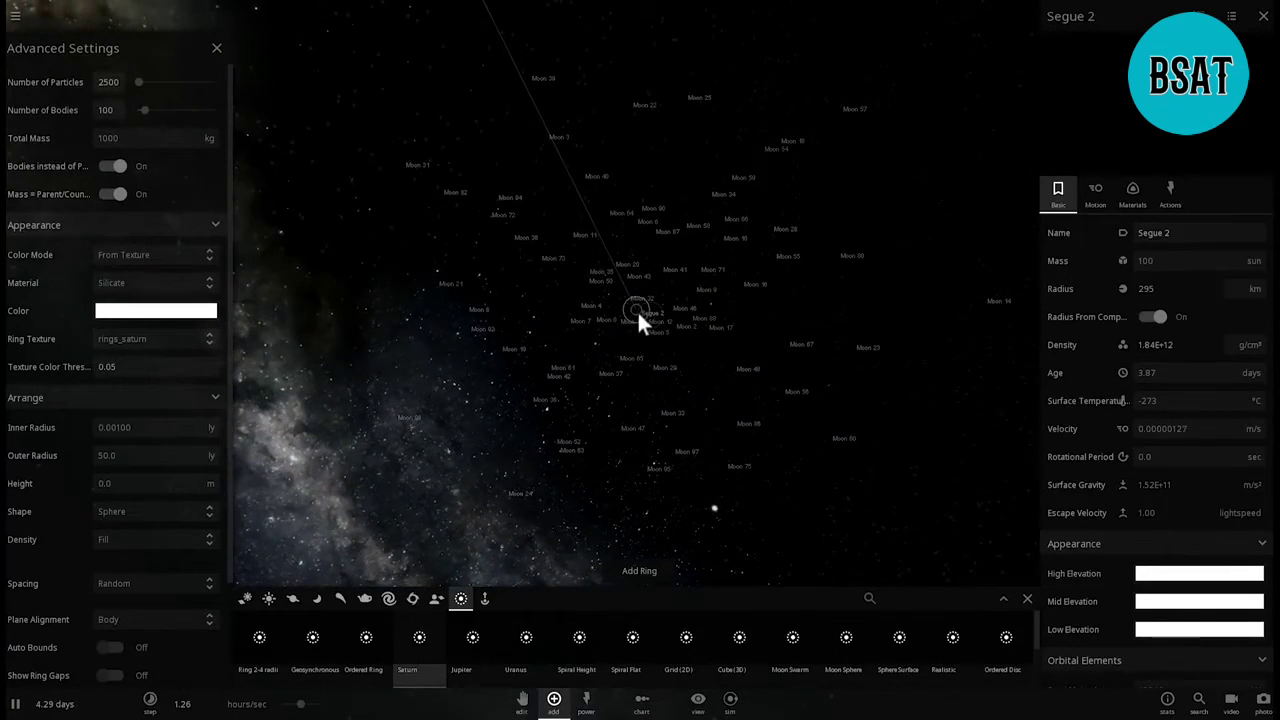
left_click_drag(637, 310, 645, 378)
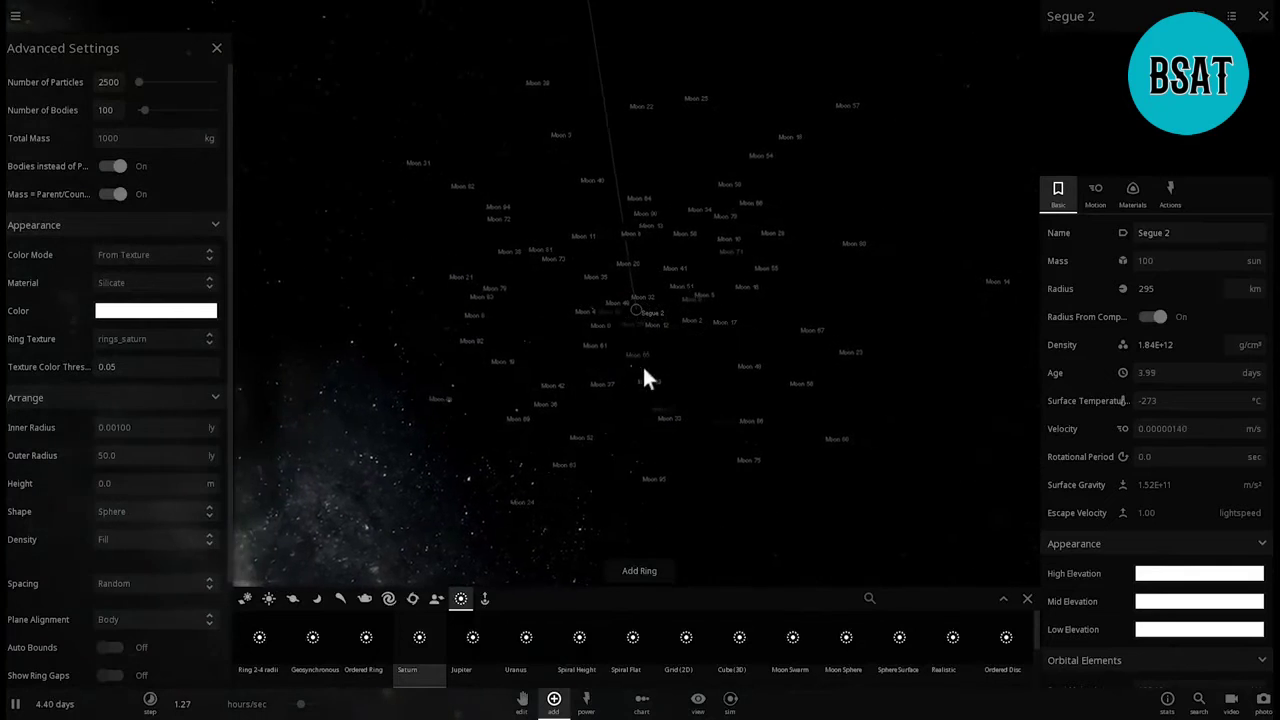
left_click(632, 567)
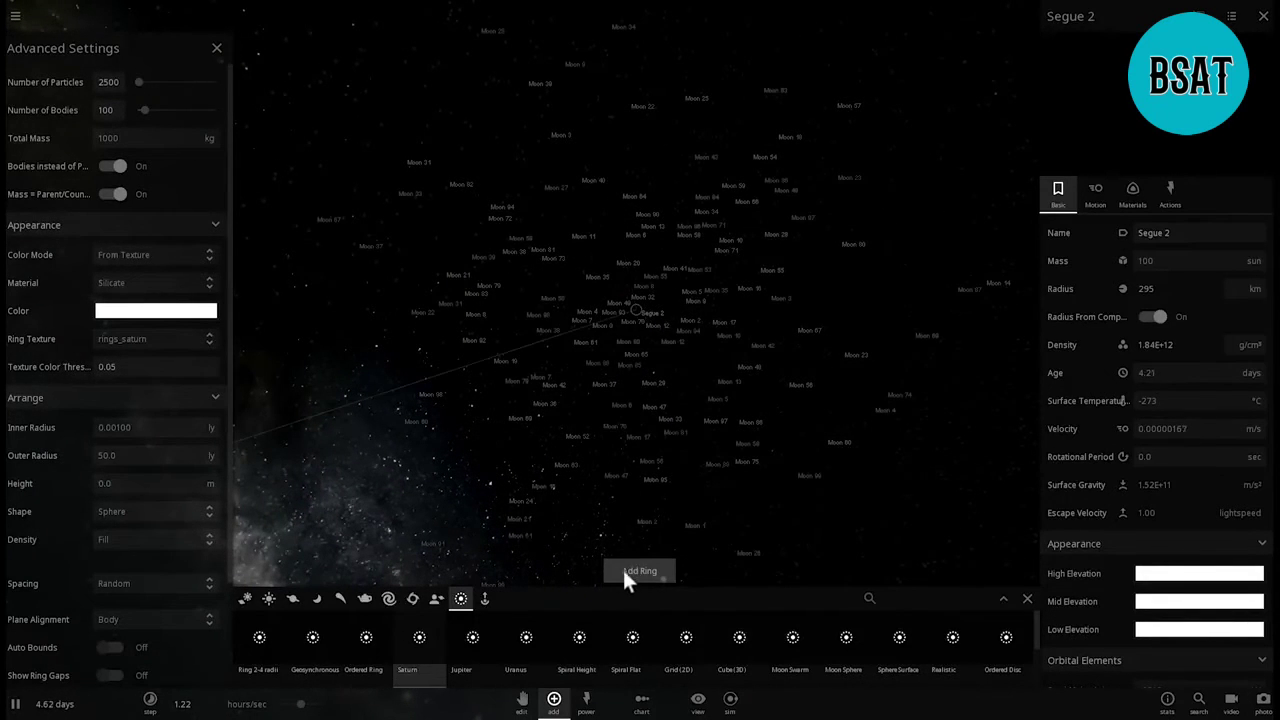
left_click(637, 567)
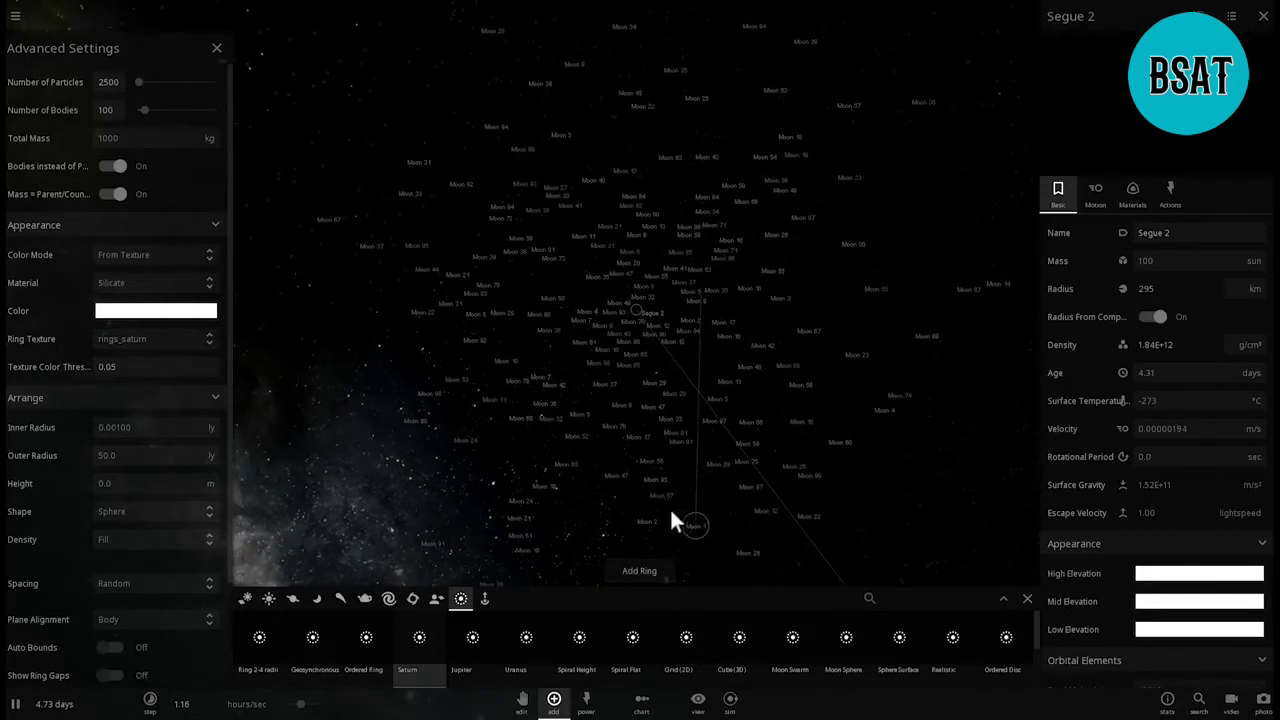
left_click_drag(669, 507, 642, 562)
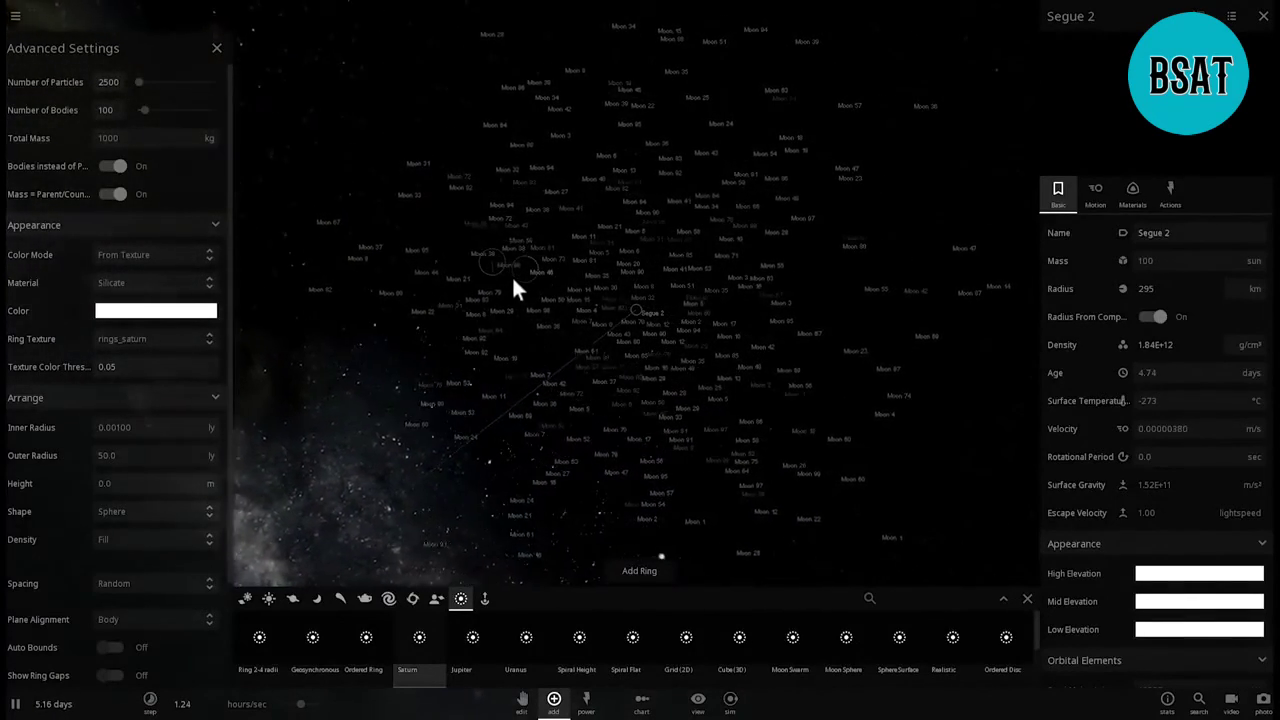
left_click(218, 46)
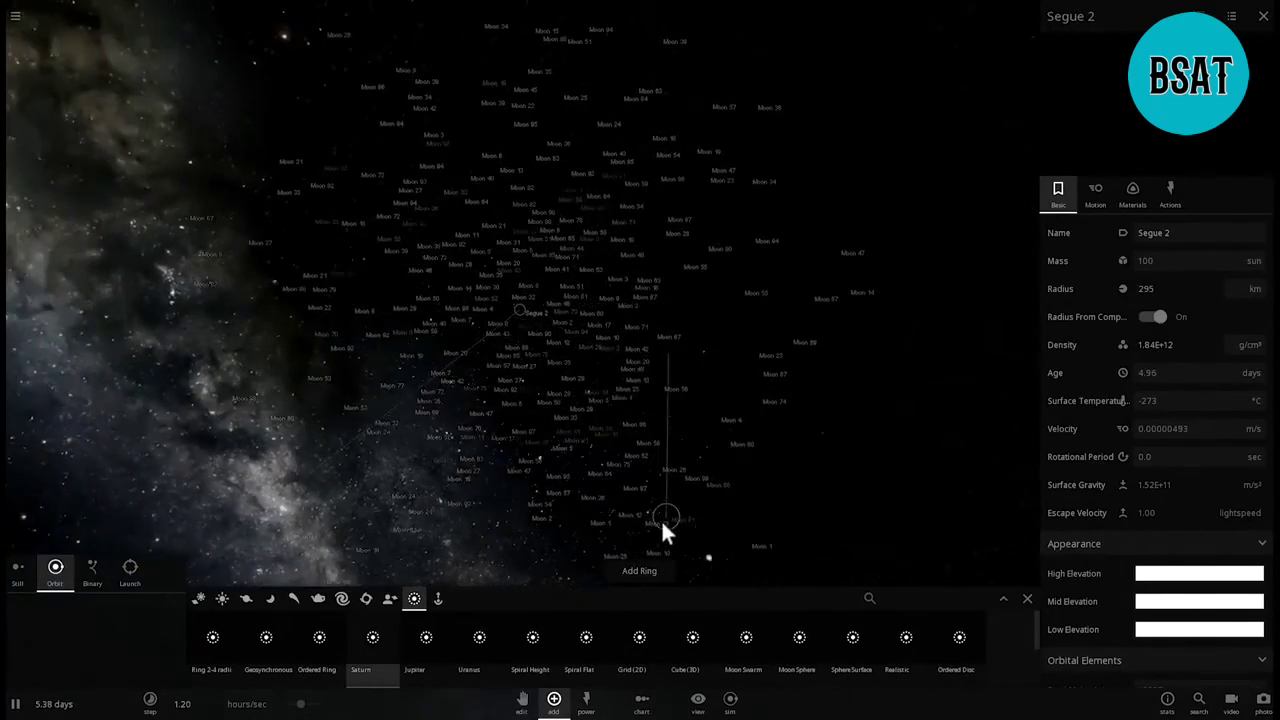
Step: Inspect outer bodies such as Moon 20 and Moon 50 within the sphere against the Milky Way
right_click_drag(582, 409, 524, 394)
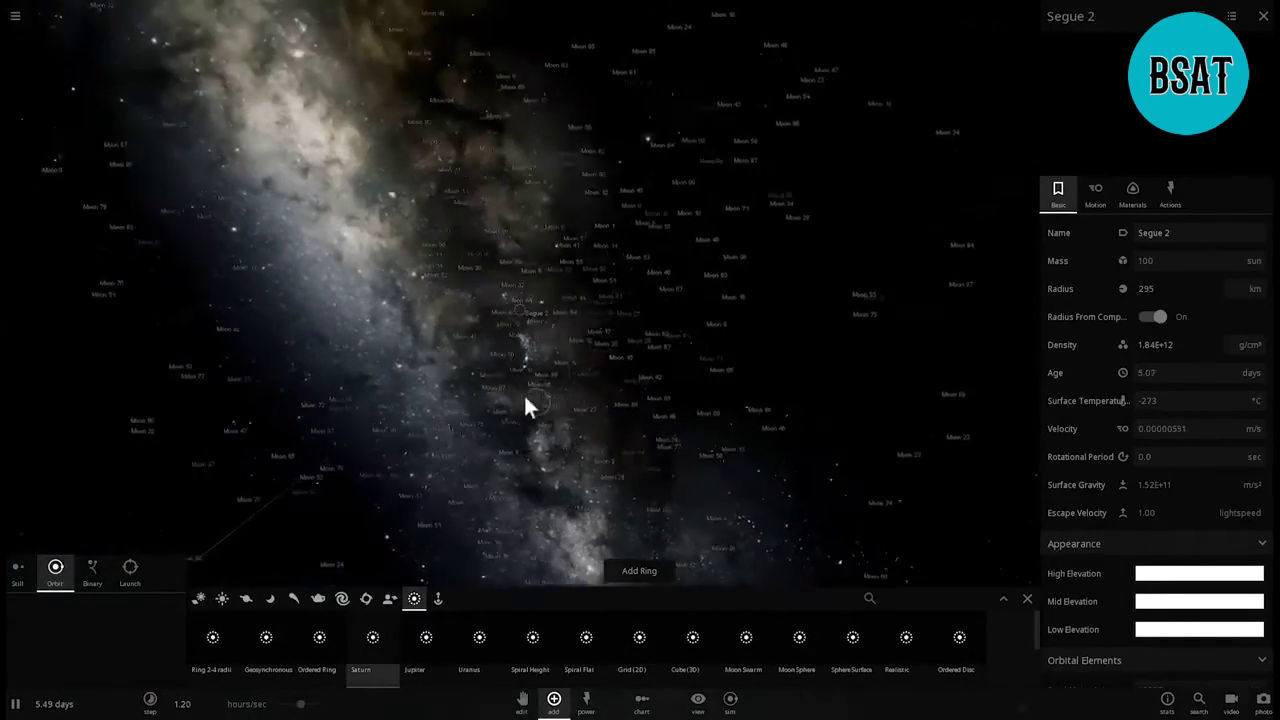
left_click(250, 366)
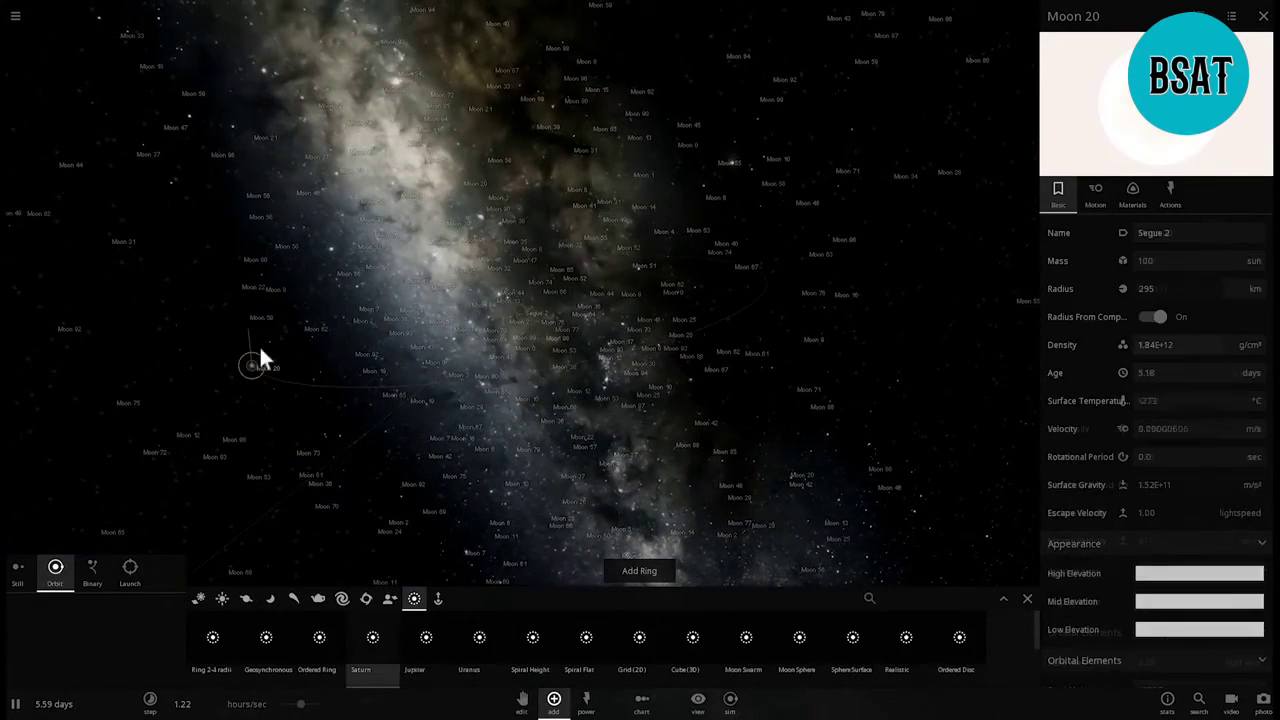
left_click(240, 282)
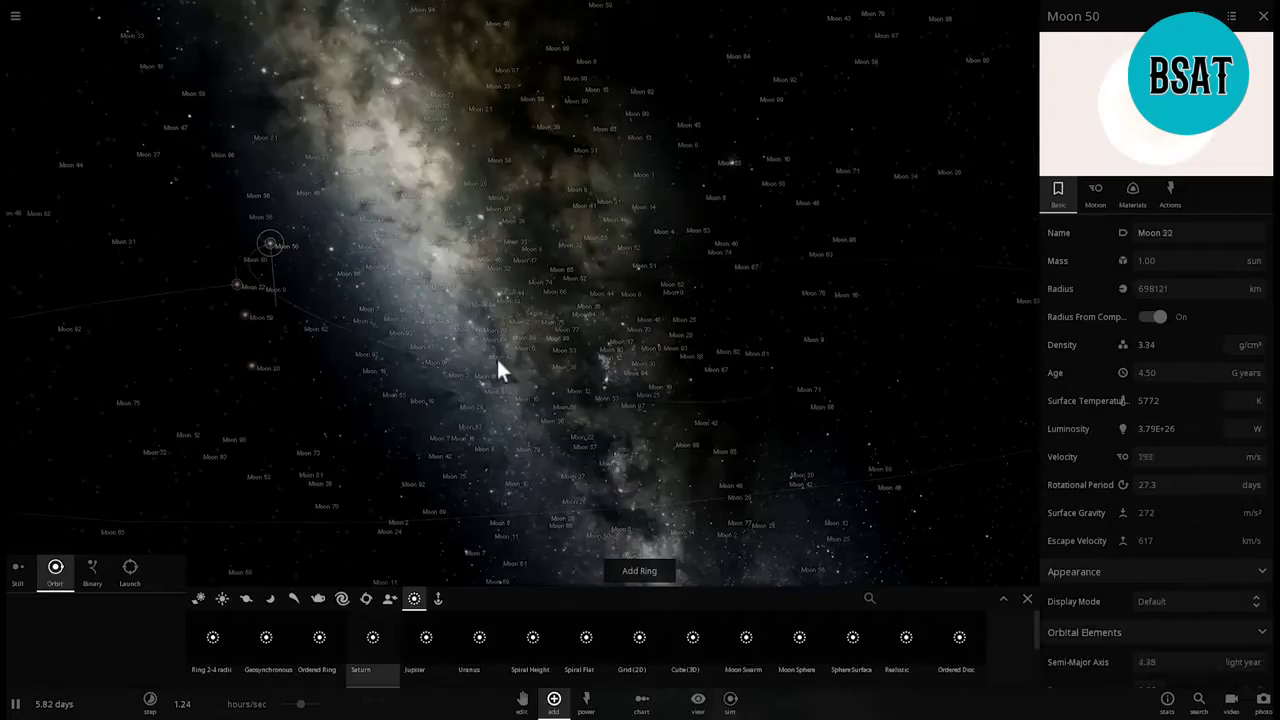
key("d")
key("d")
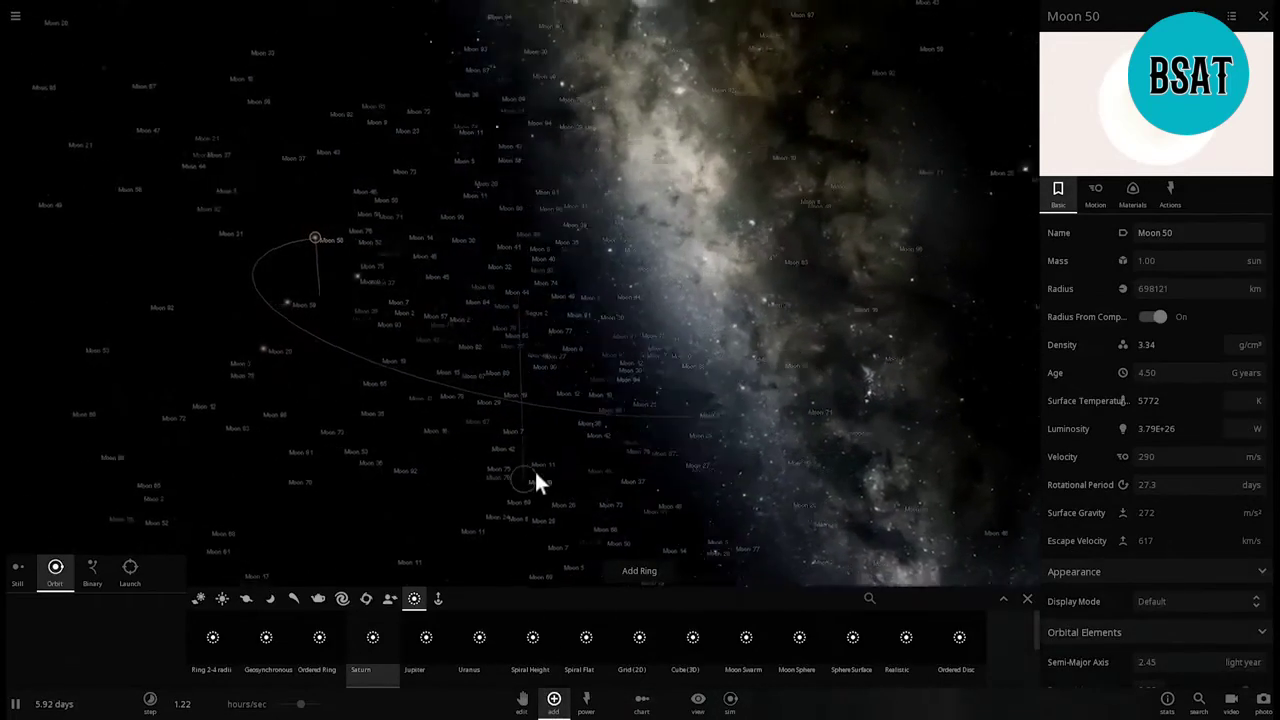
key("d")
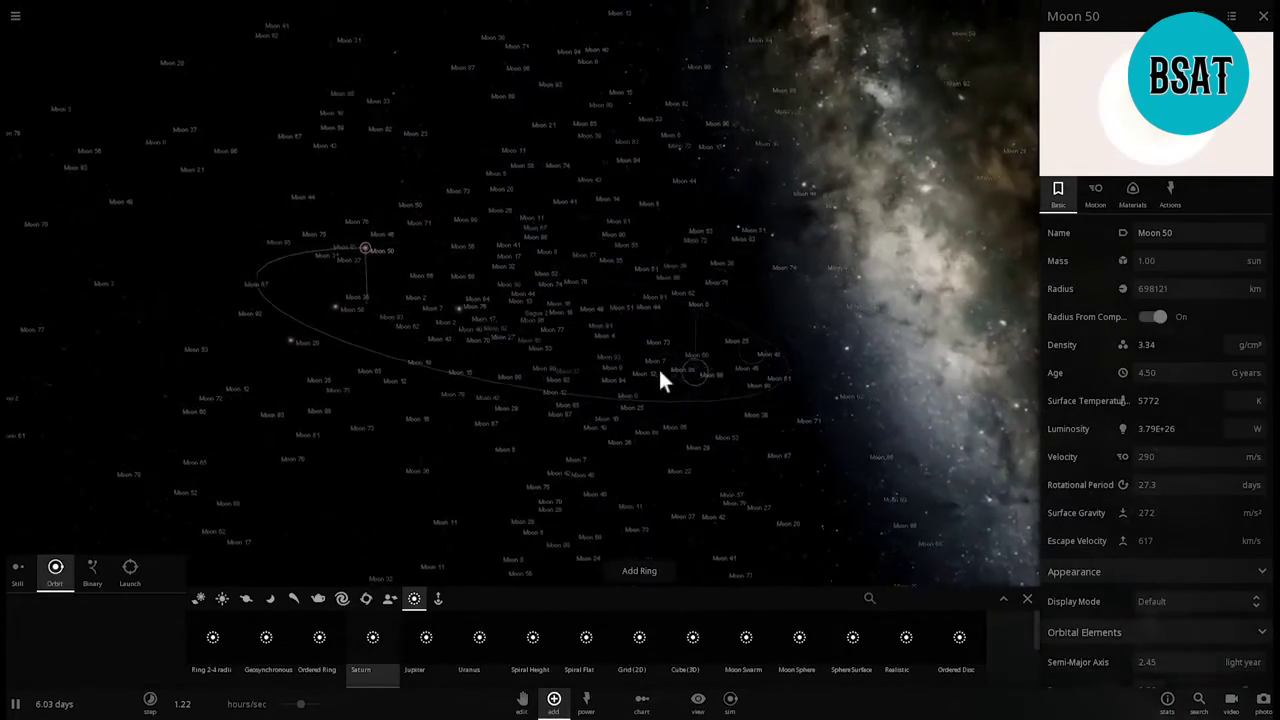
key("a")
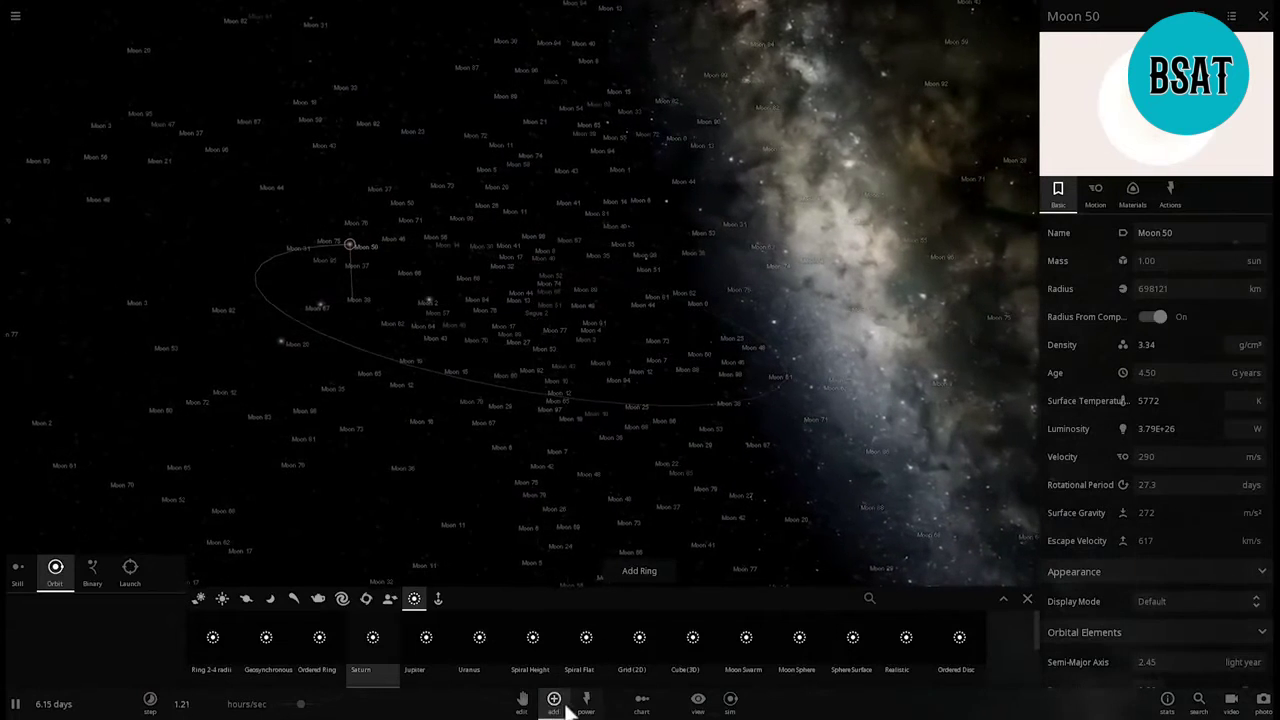
Step: Close the object library and turn off the object labels in the view options
left_click(555, 700)
left_click(697, 700)
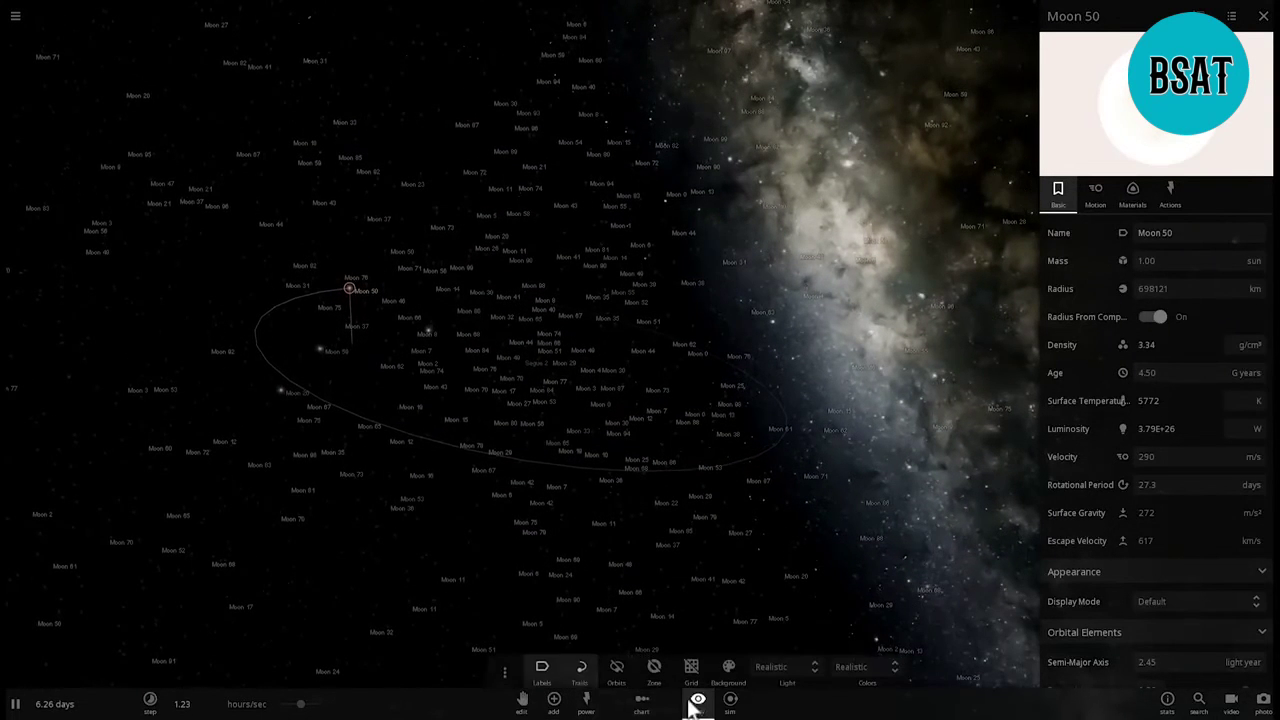
left_click(542, 670)
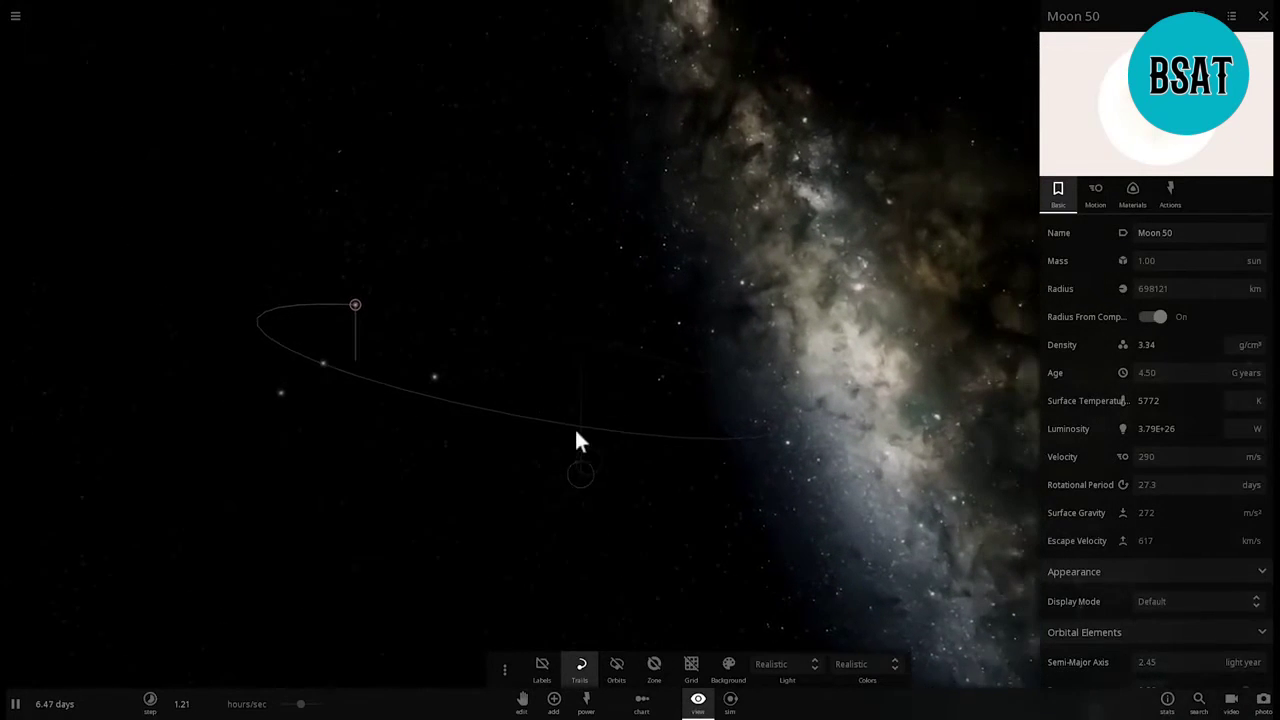
Step: Select Moon 18 and many other bodies of the sphere one by one so that they light up
left_click(575, 428)
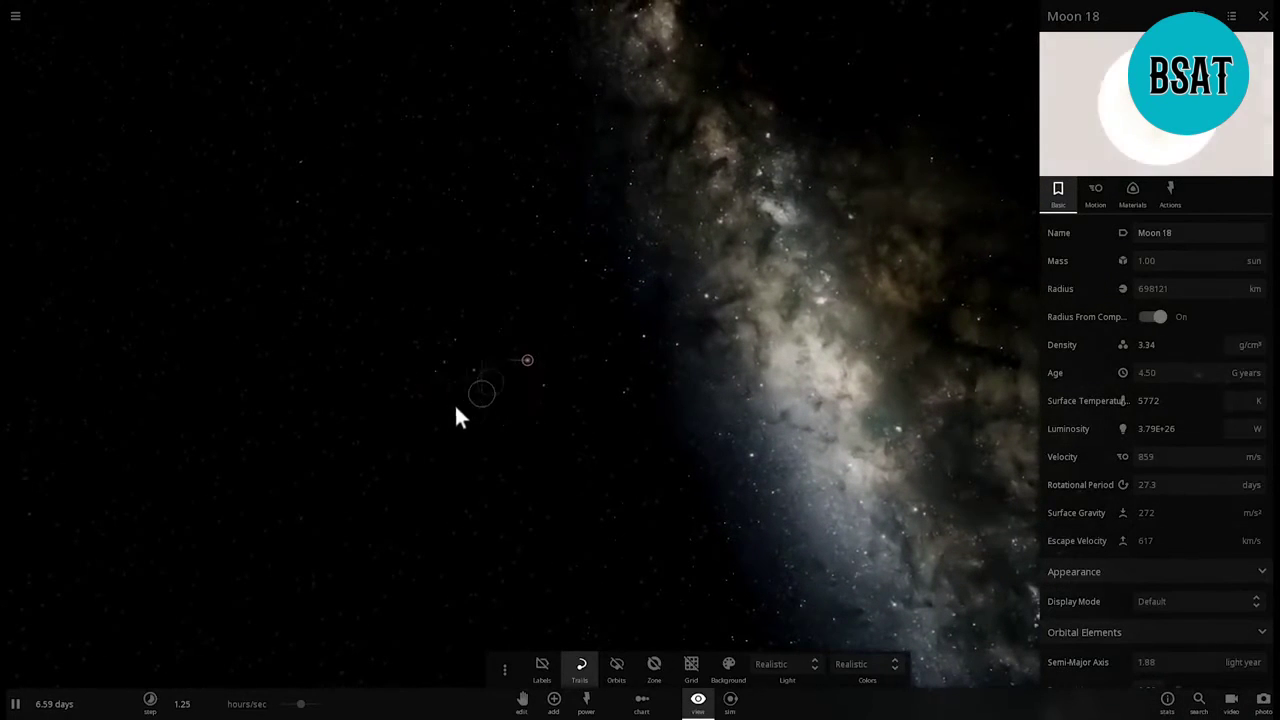
left_click_drag(234, 157, 771, 518, "shift")
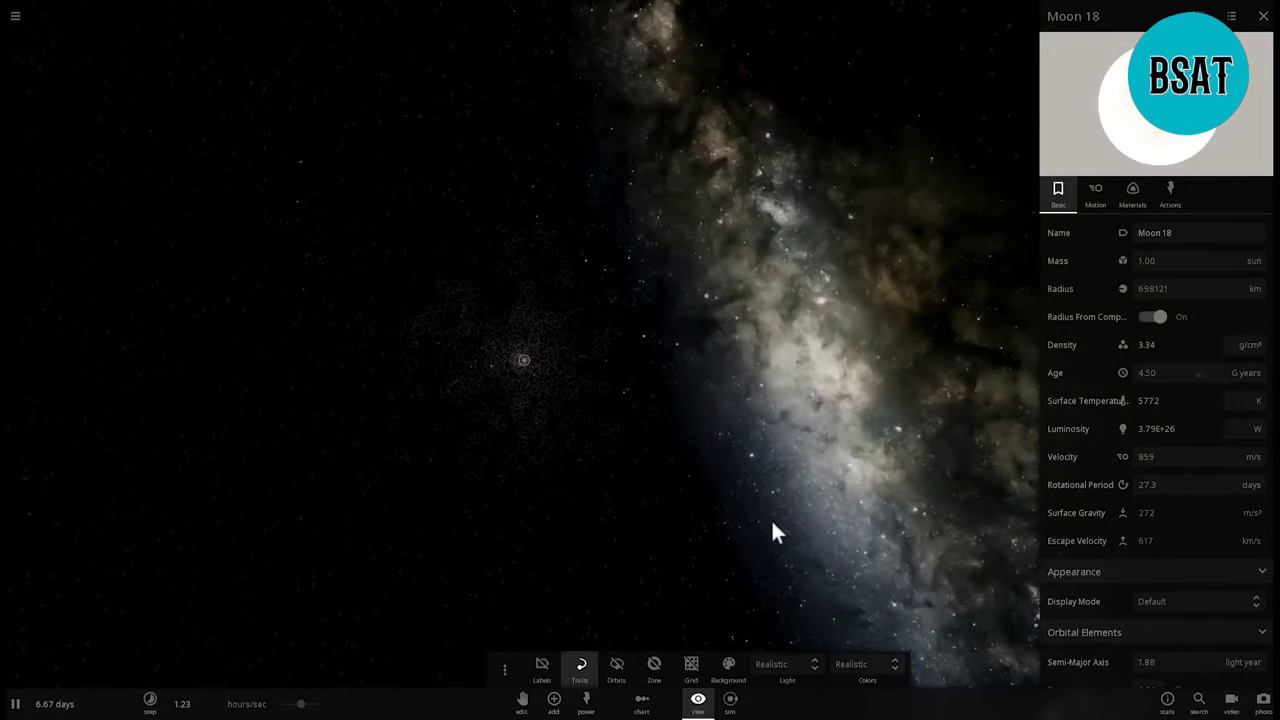
left_click(538, 516)
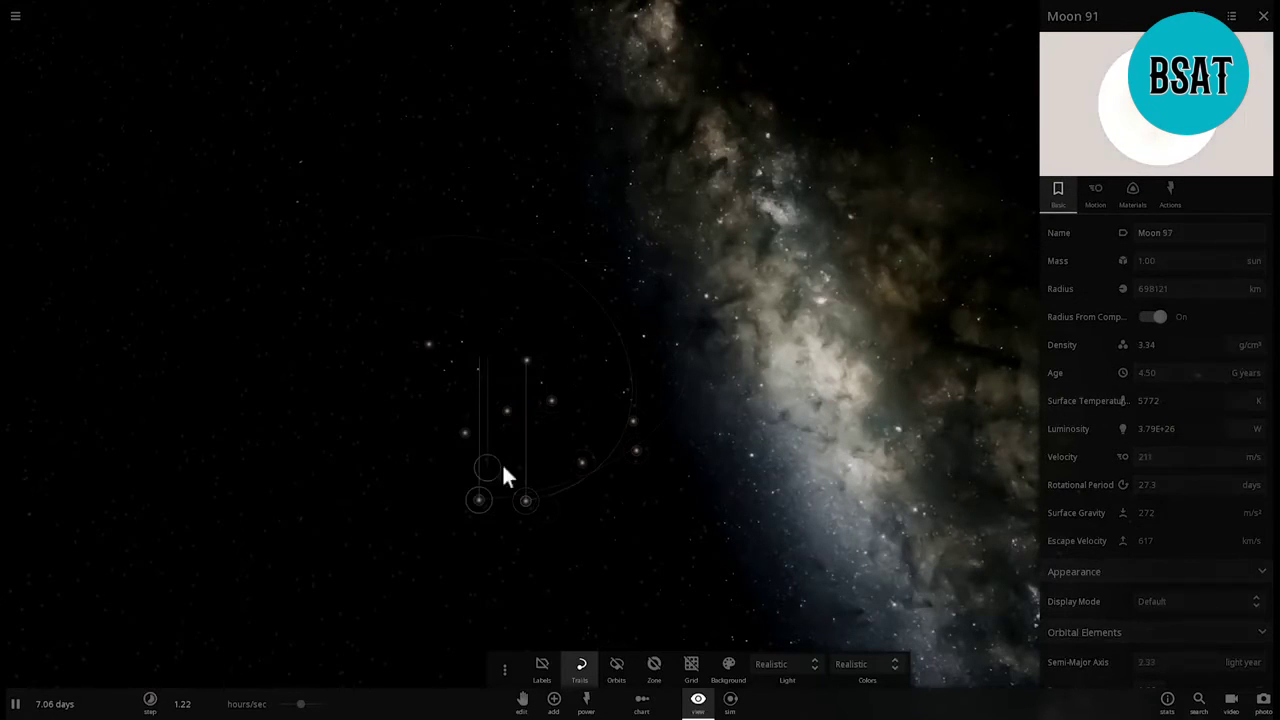
left_click(549, 441)
left_click(560, 356)
left_click(458, 399)
left_click(463, 294)
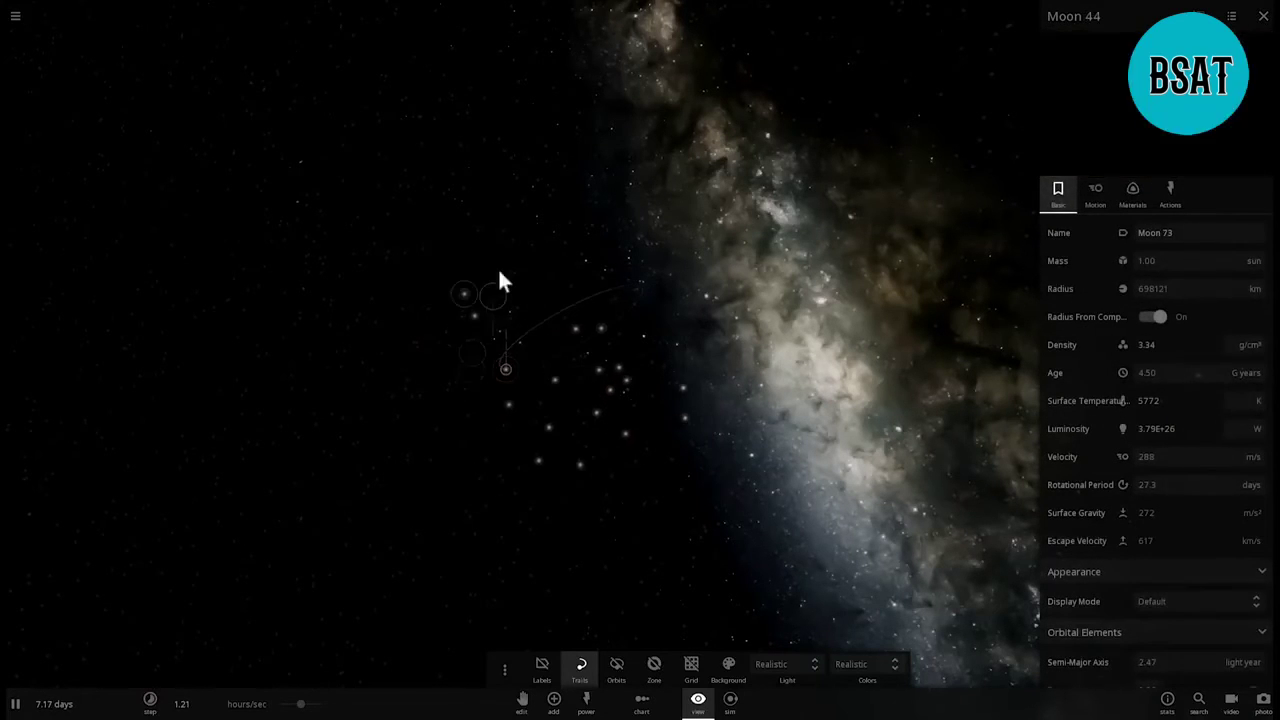
left_click(502, 266)
left_click(531, 265)
left_click(586, 258)
left_click(601, 258)
left_click(630, 263)
left_click(673, 371)
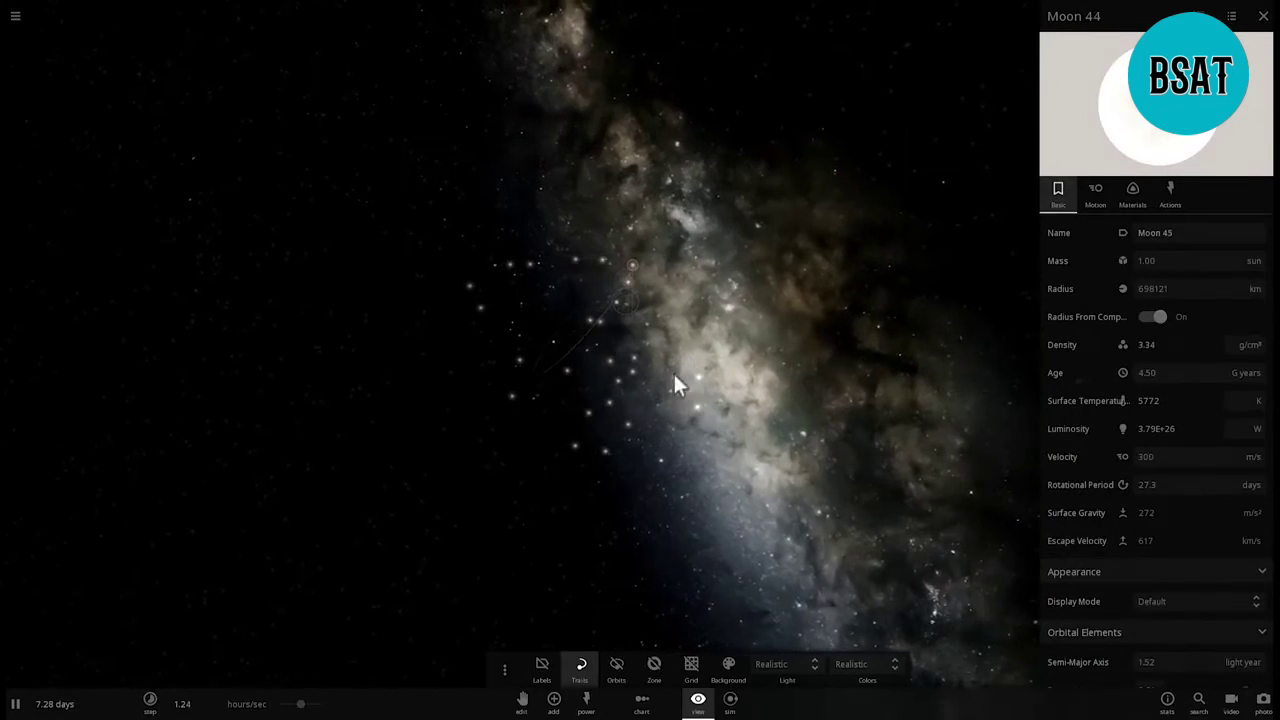
Step: Light up the rest of the sphere by box-selecting its bodies together, and clear the selection
left_click_drag(673, 371, 795, 364)
left_click(850, 450)
left_click_drag(963, 551, 743, 266)
left_click(1040, 540)
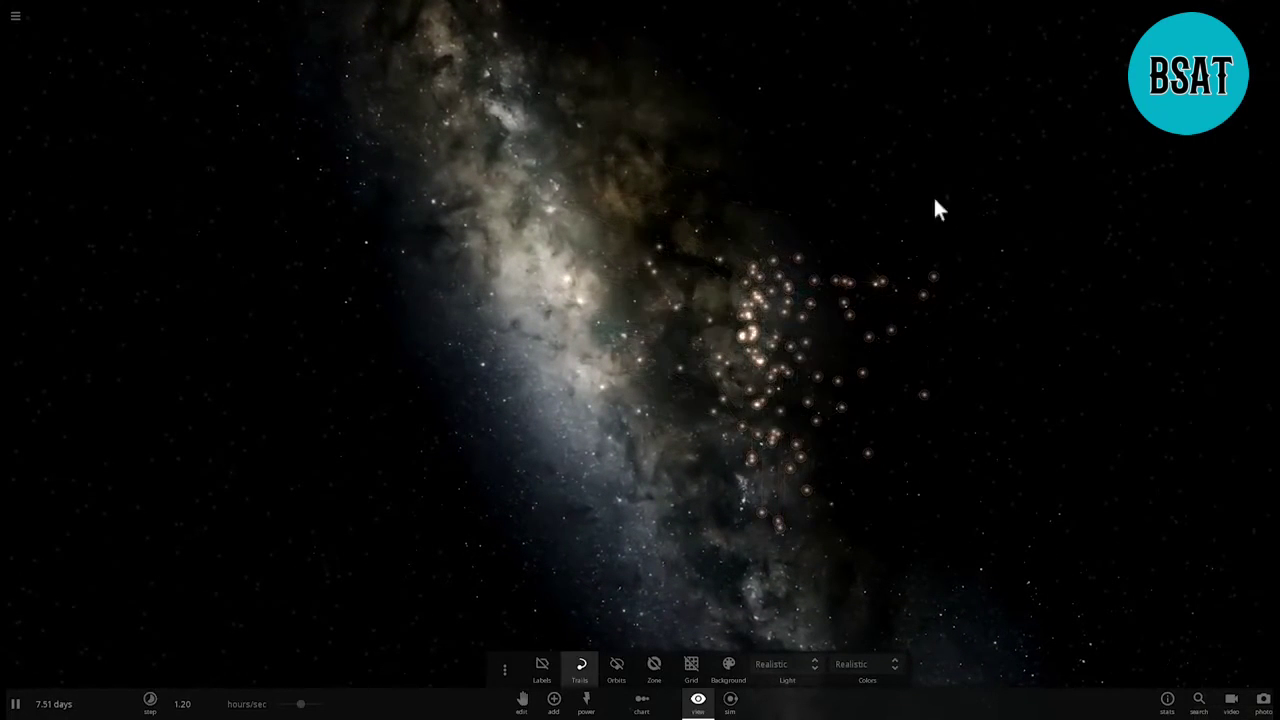
left_click_drag(474, 124, 686, 300)
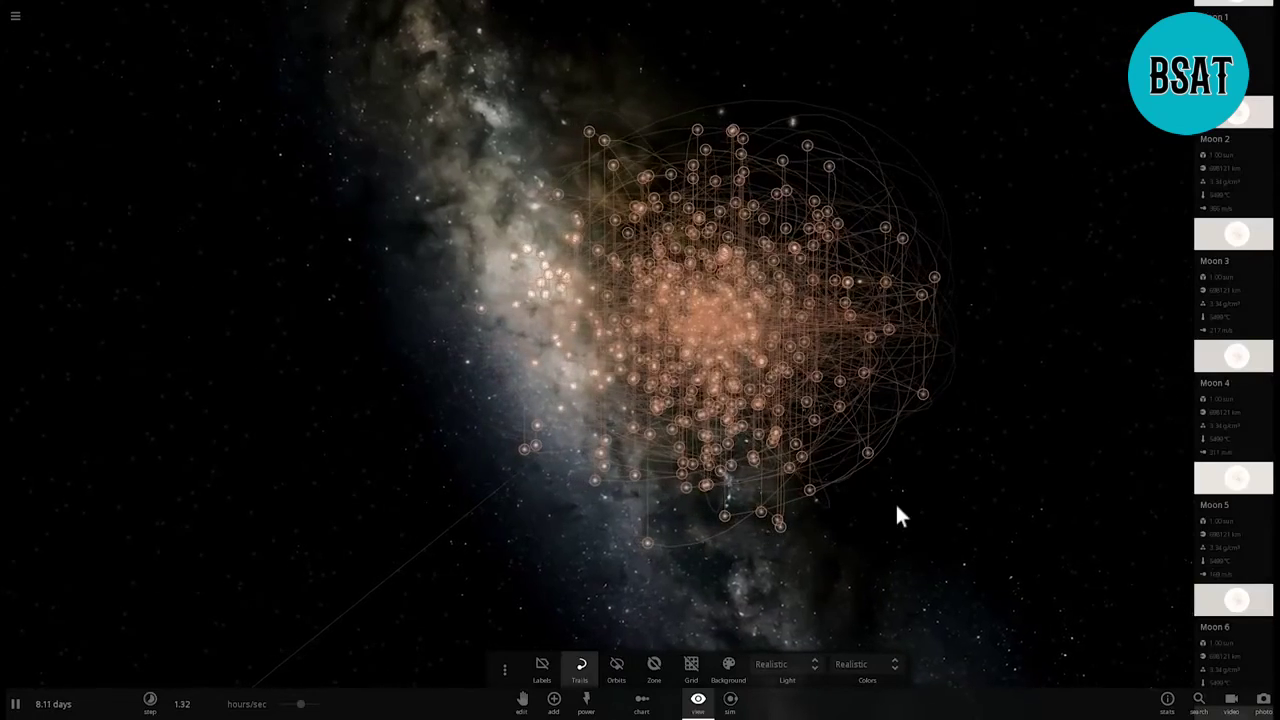
left_click(937, 548)
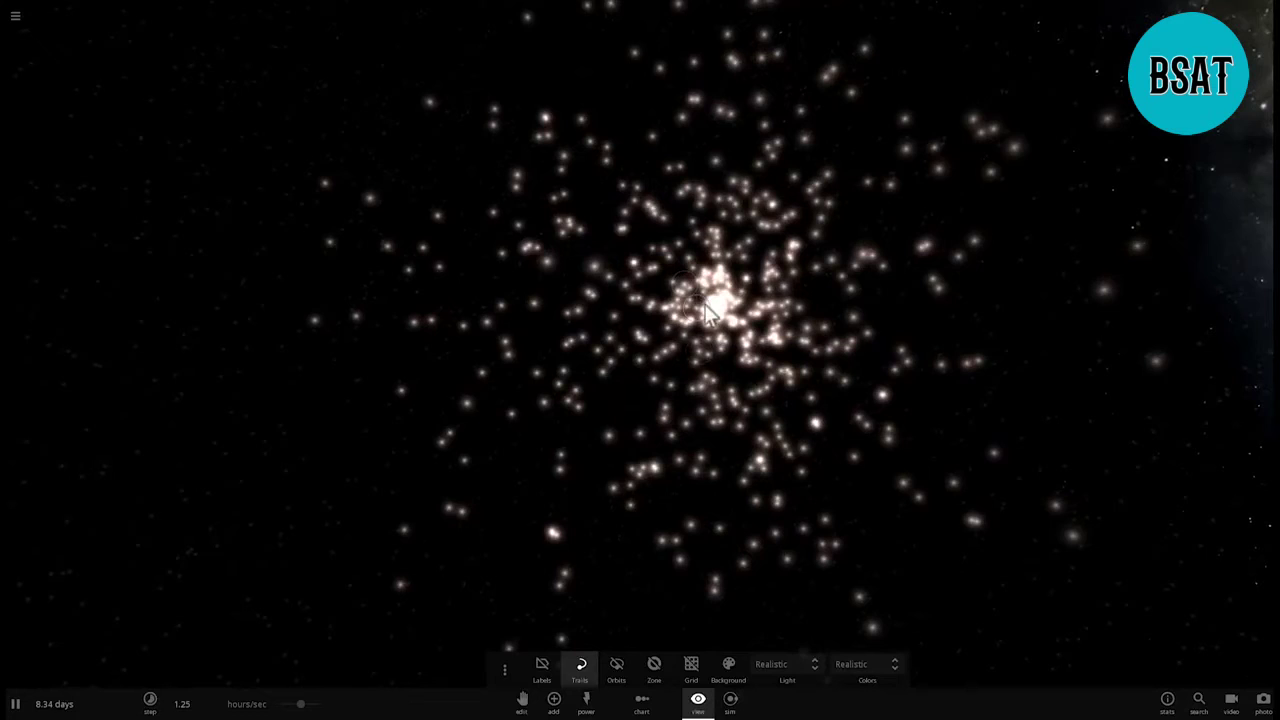
Step: Select Moon 64 and examine the glowing sphere of bodies from near and far
left_click(834, 391)
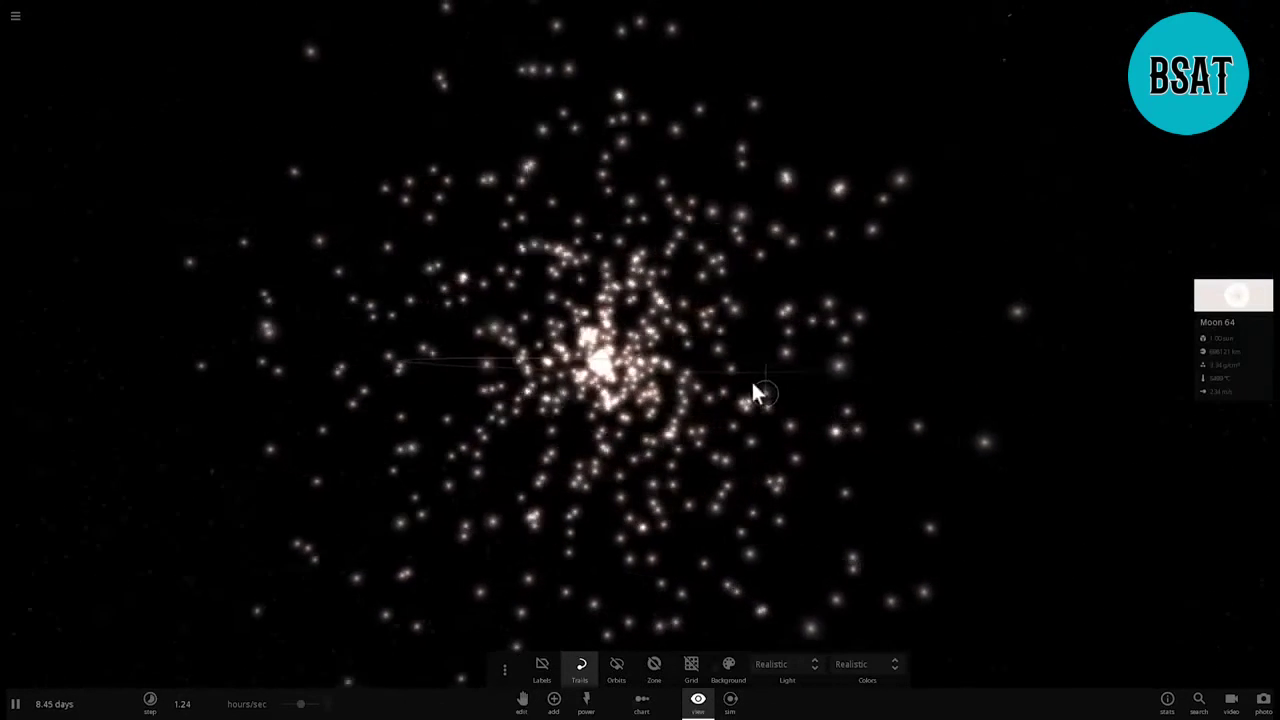
scroll(737, 430, "down", 3)
left_click_drag(723, 407, 722, 386)
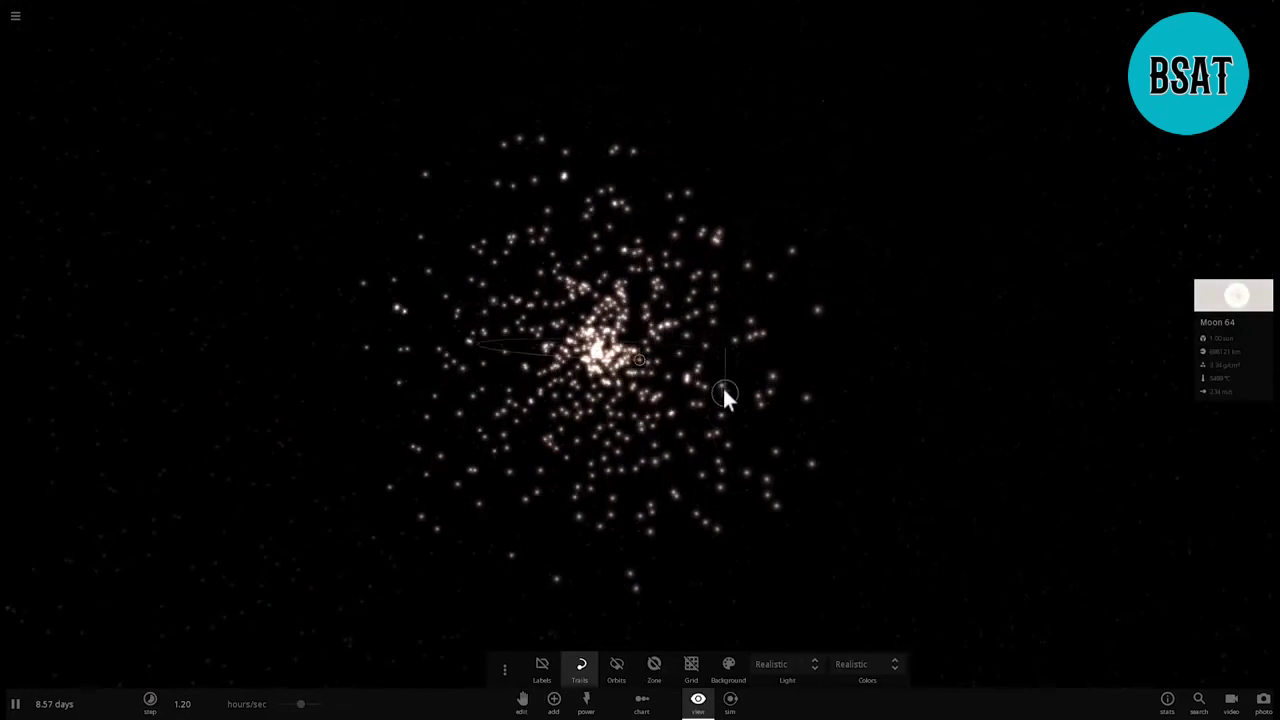
scroll(615, 415, "up", 5)
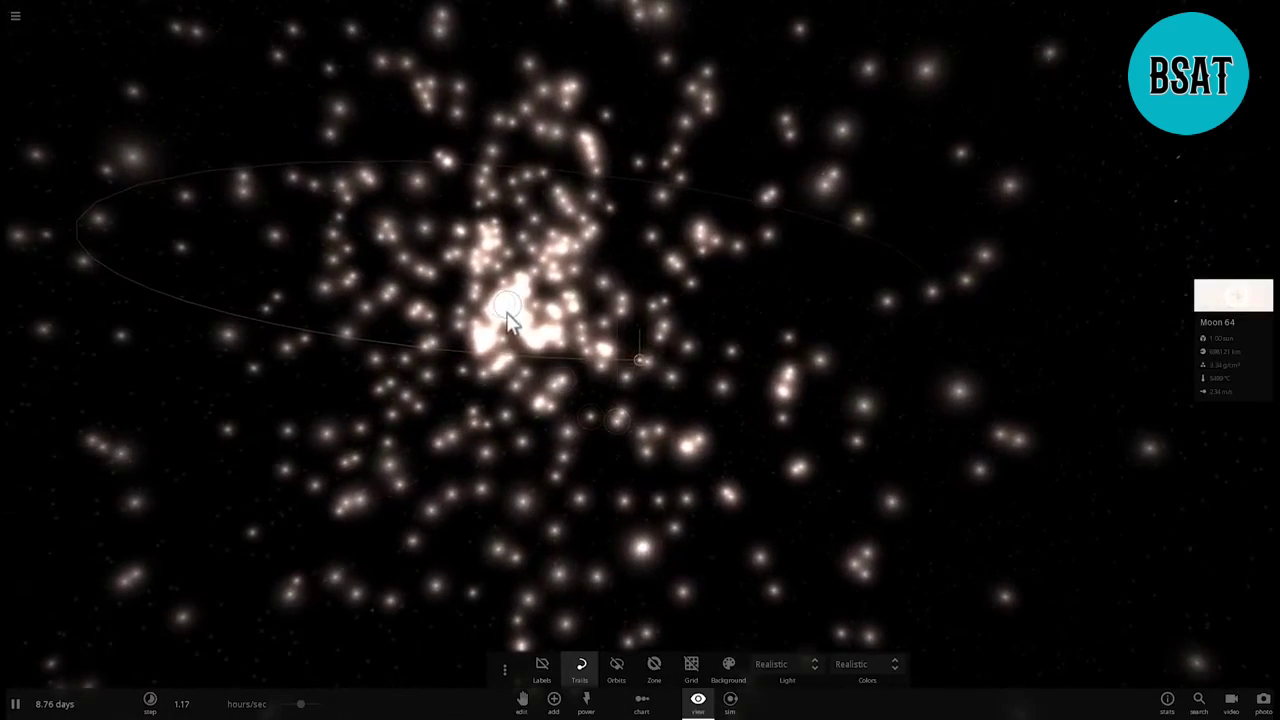
Step: Select Segue 2 at the centre and examine the dense core and the surrounding bodies from several angles
left_click(507, 312)
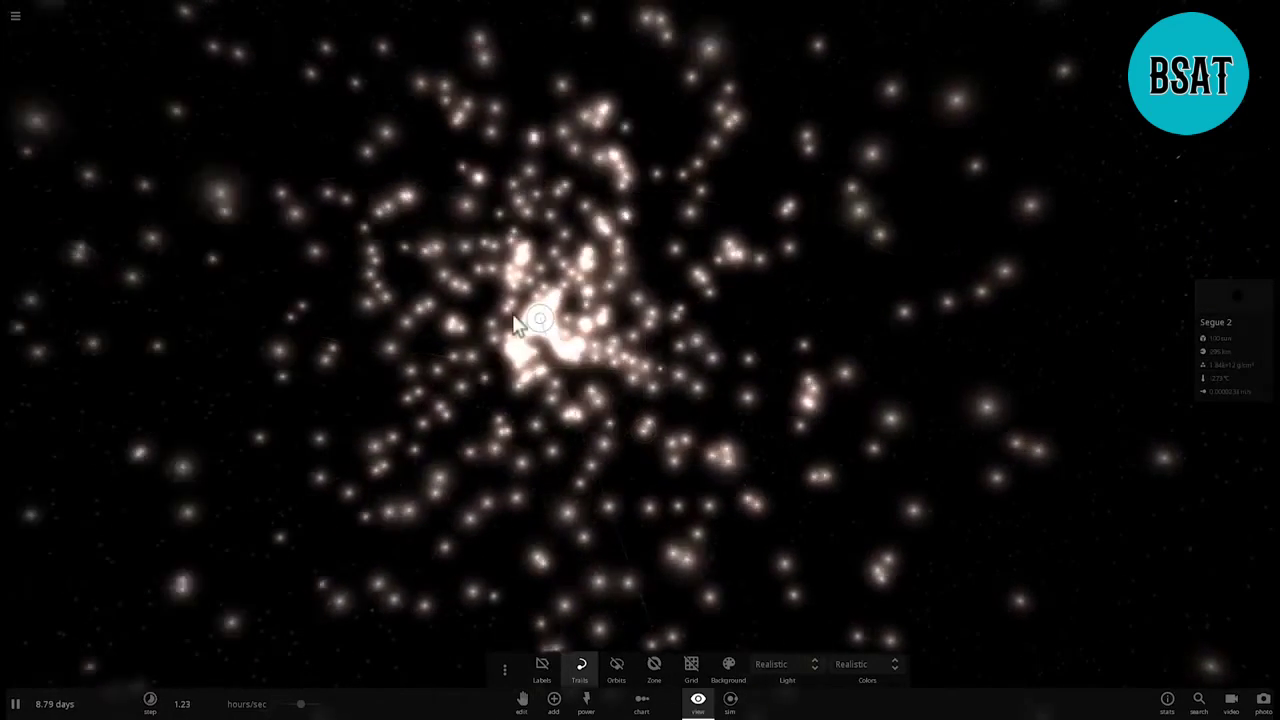
scroll(714, 404, "up", 4)
scroll(715, 407, "up", 6)
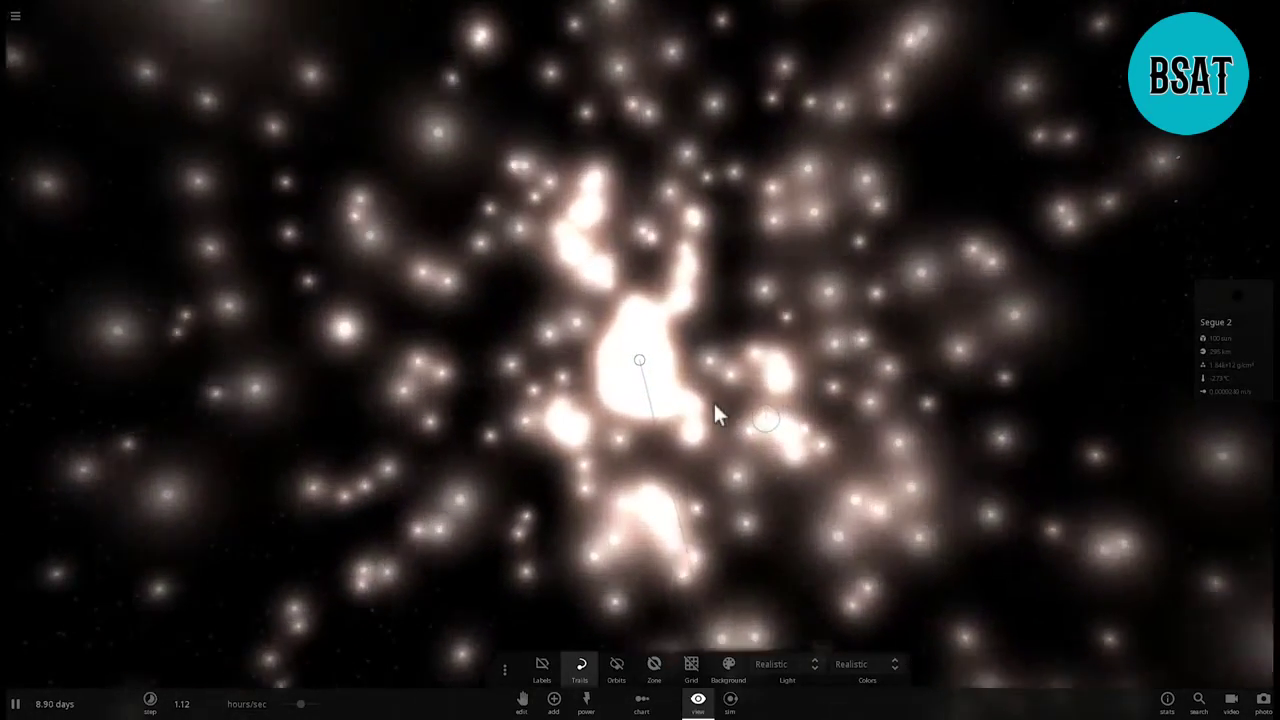
scroll(650, 392, "up", 4)
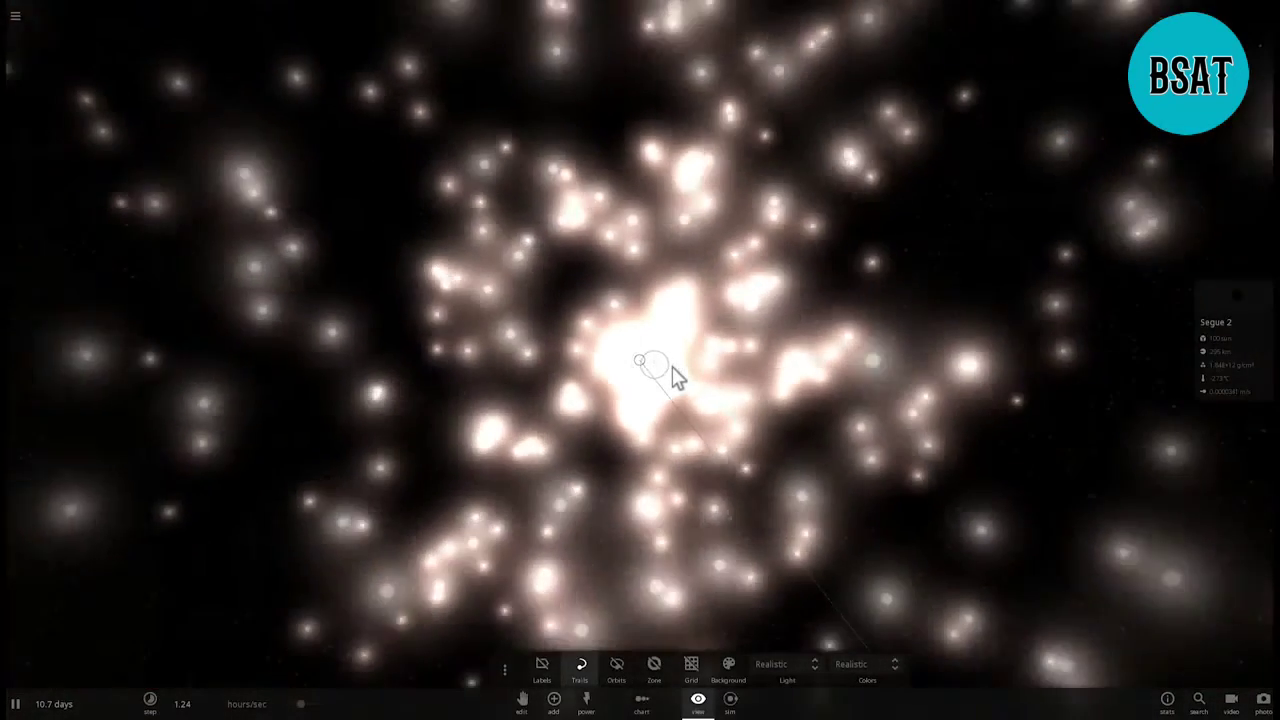
left_click_drag(672, 366, 614, 360)
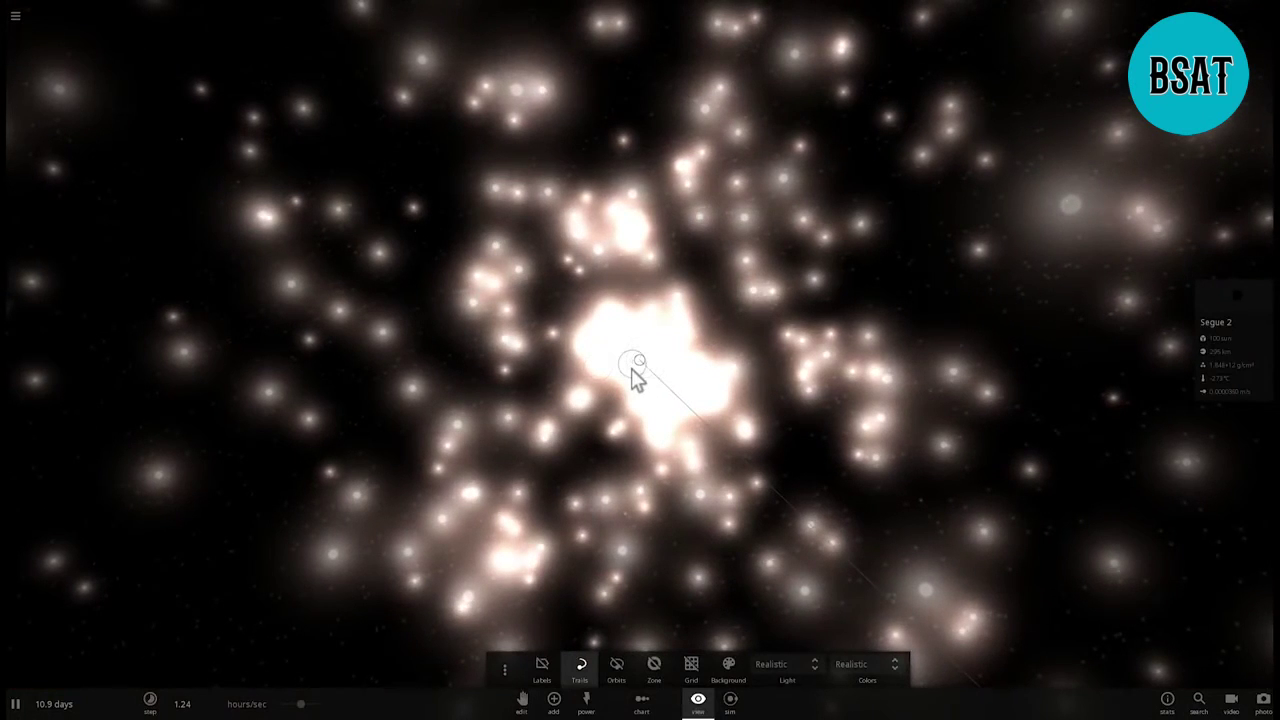
left_click_drag(756, 411, 719, 409)
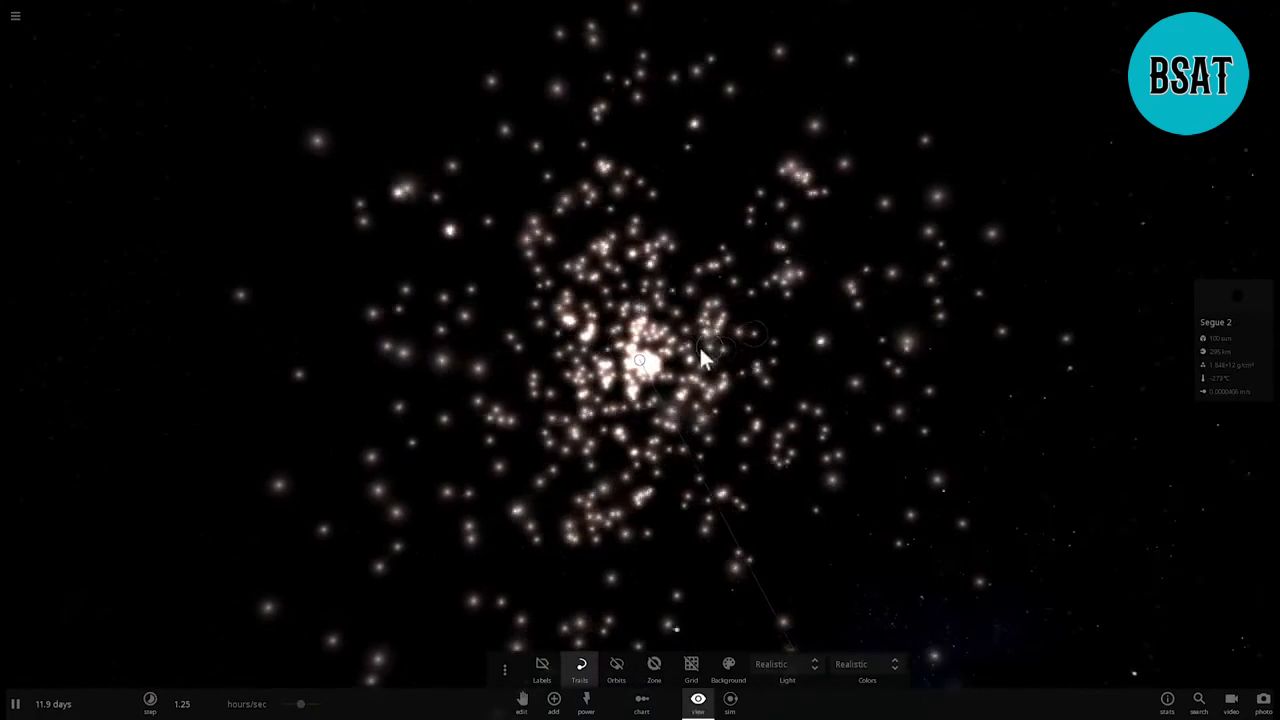
scroll(748, 357, "up", 2)
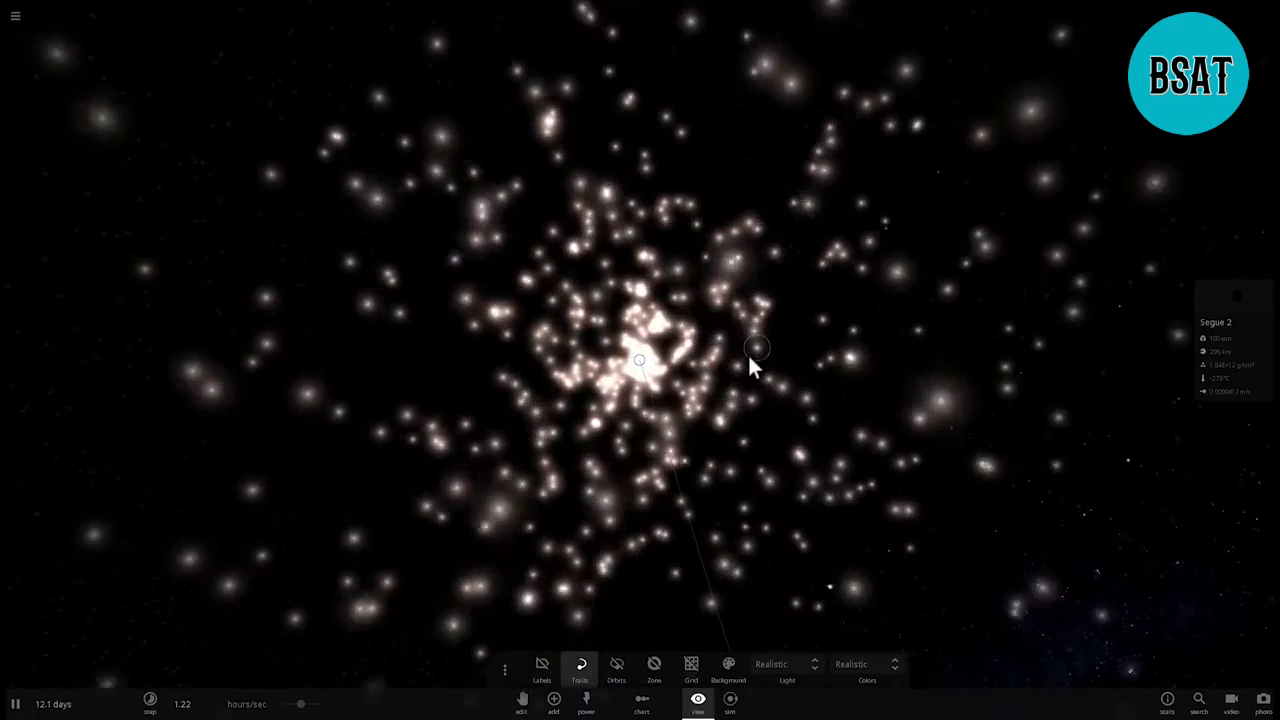
left_click_drag(750, 357, 667, 362)
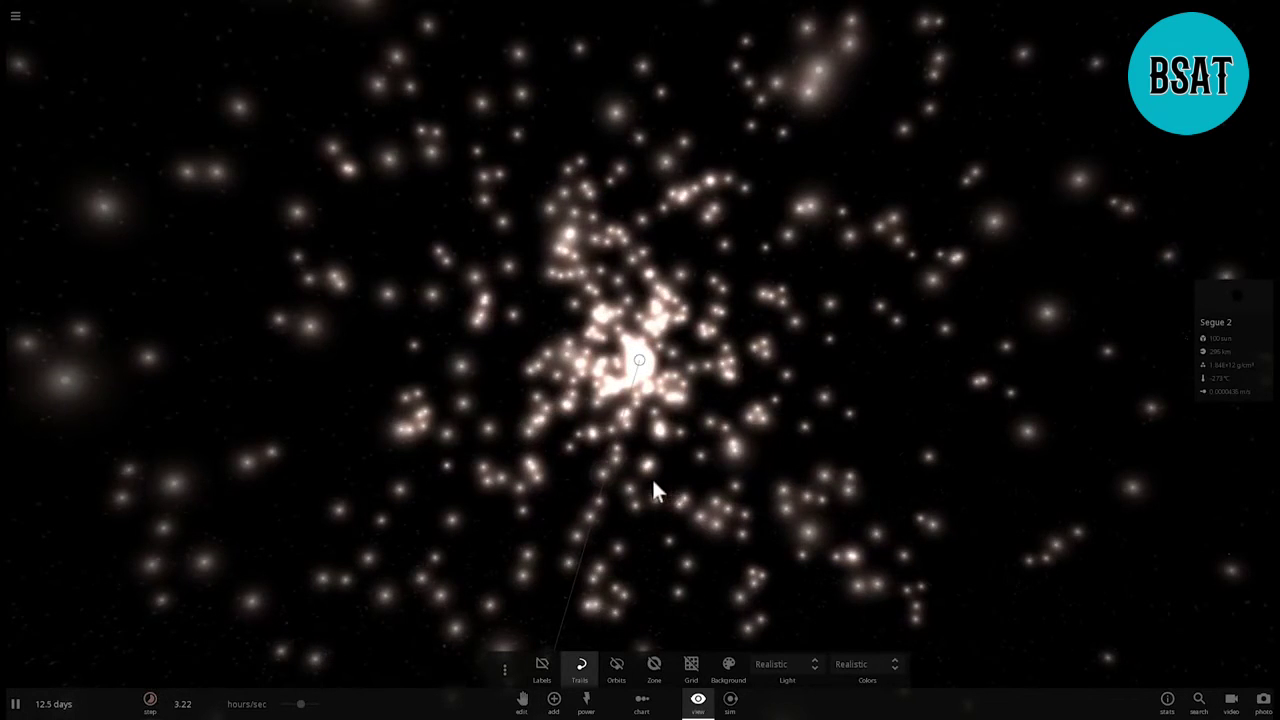
Step: Select Moon 93 and examine the glowing cluster from several angles, ending close to its dense core
left_click_drag(653, 483, 451, 429)
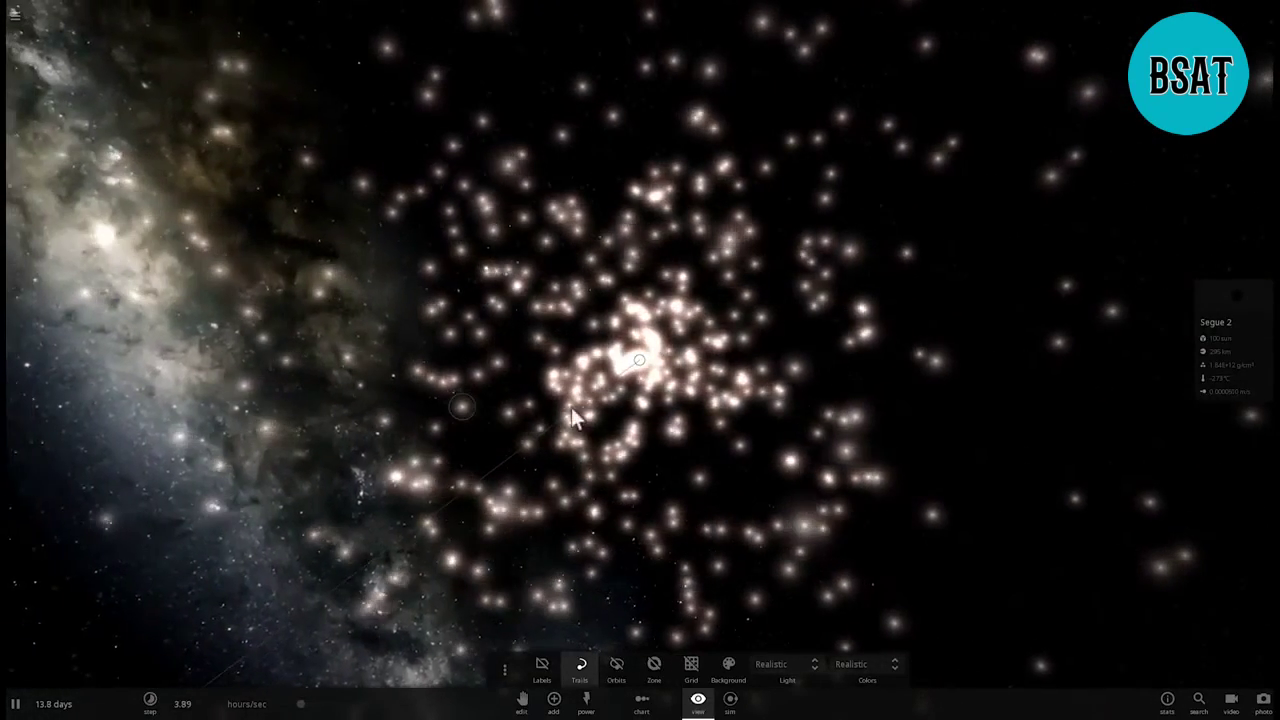
left_click_drag(617, 429, 529, 452)
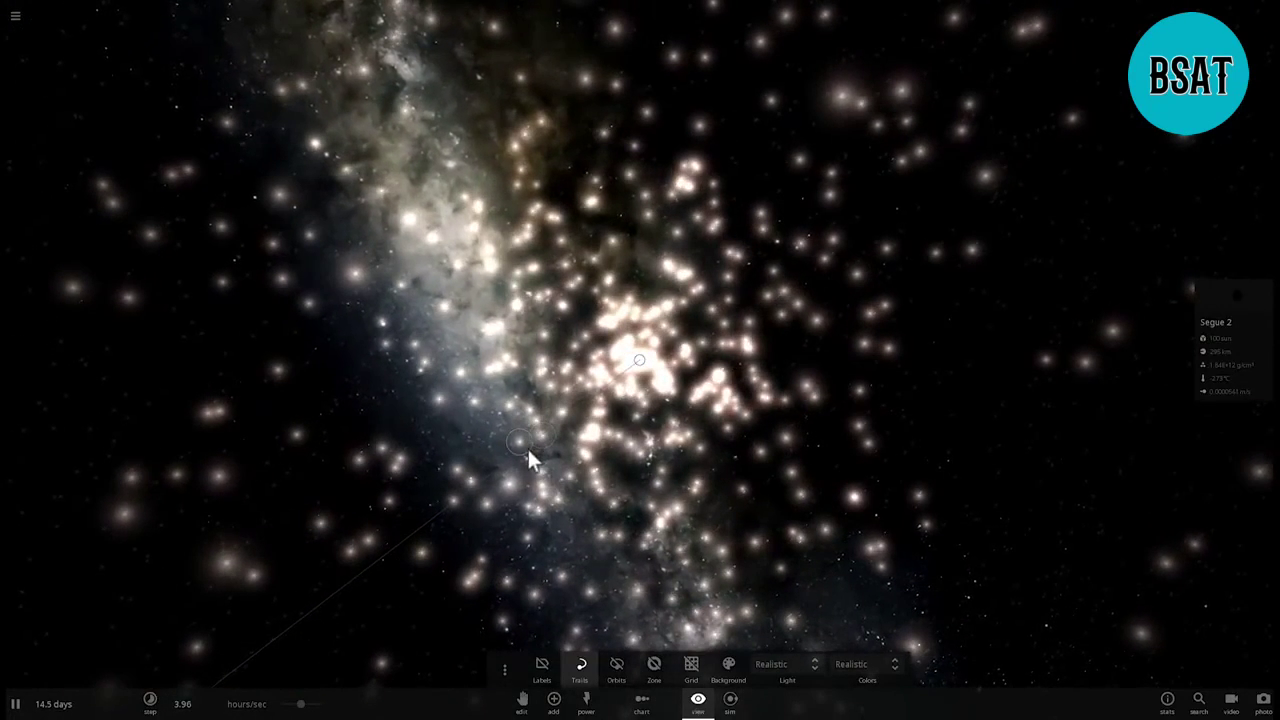
left_click(527, 448)
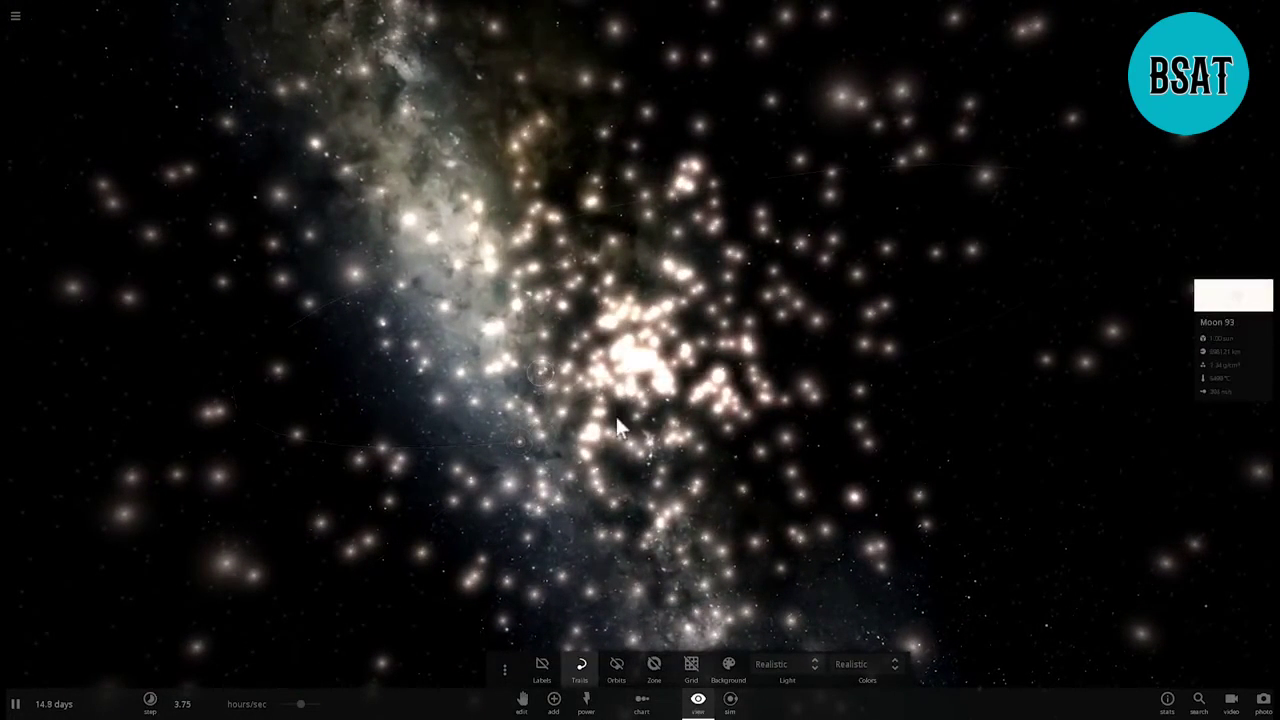
left_click_drag(672, 437, 366, 393)
left_click_drag(795, 400, 683, 398)
scroll(670, 393, "up", 10)
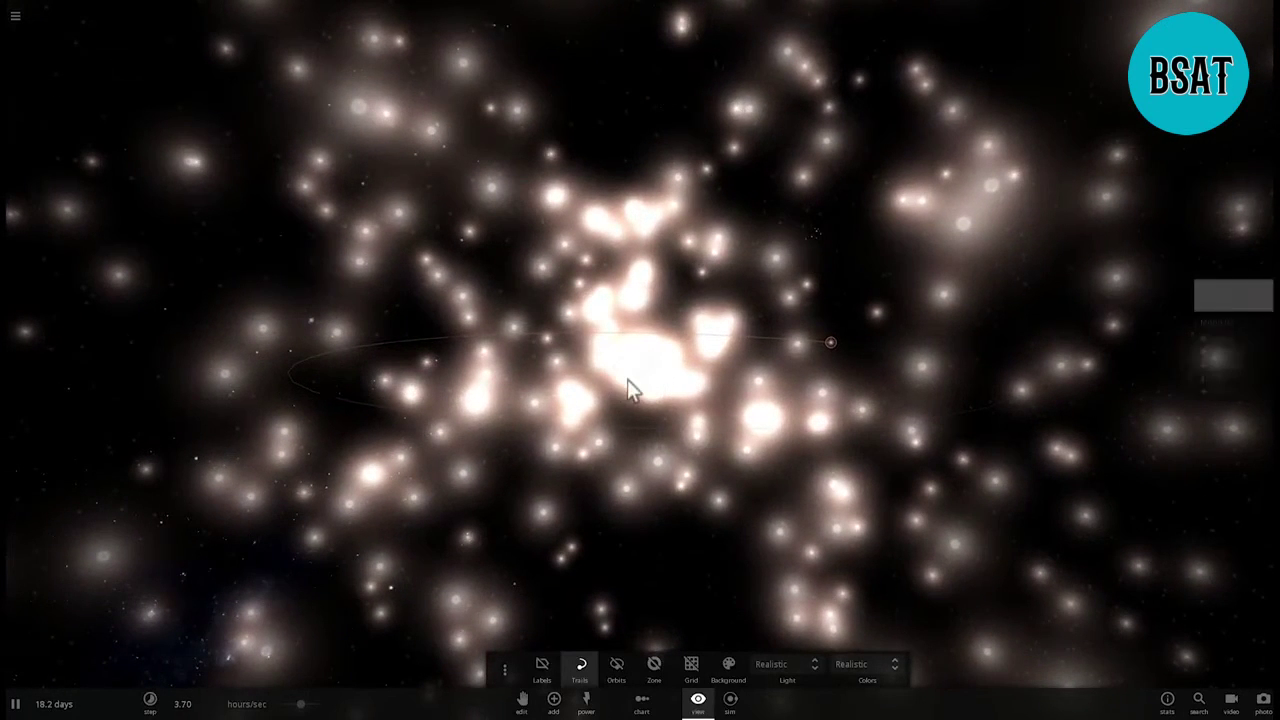
Step: Focus on the cluster's core and examine the whole cluster from near and very far, including against the Milky Way background
double_click(629, 379)
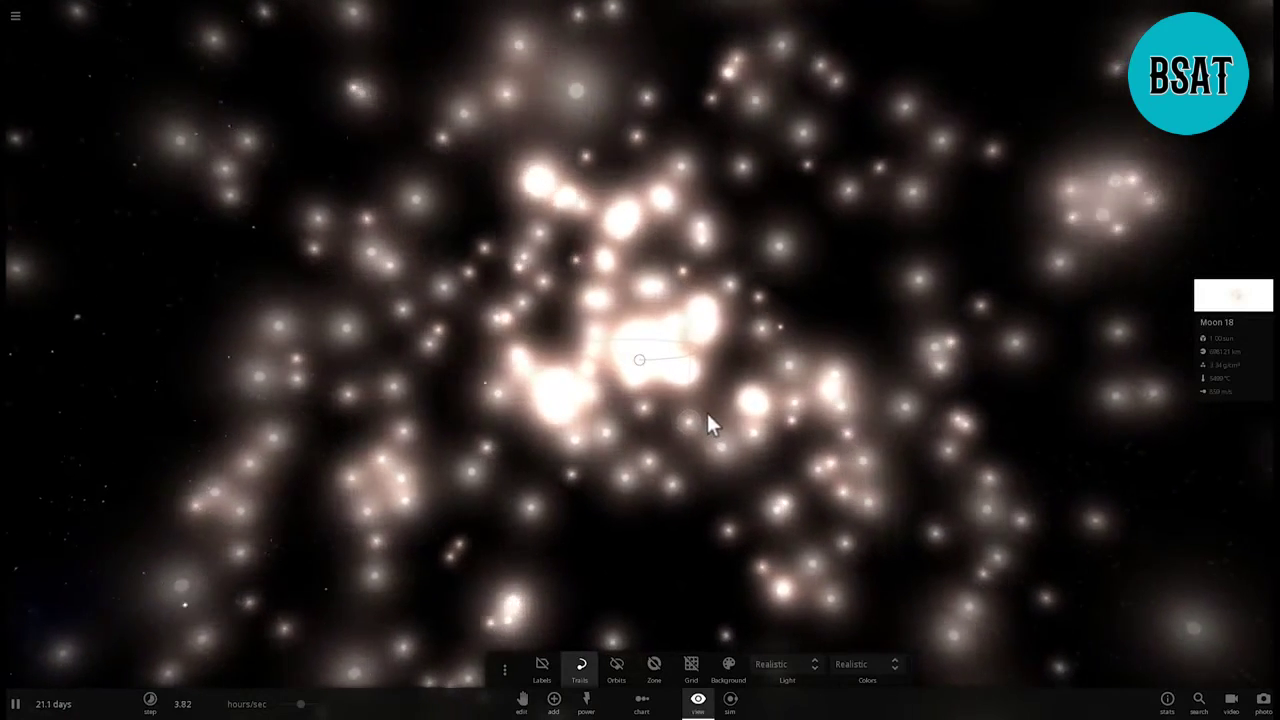
scroll(706, 410, "down", 4)
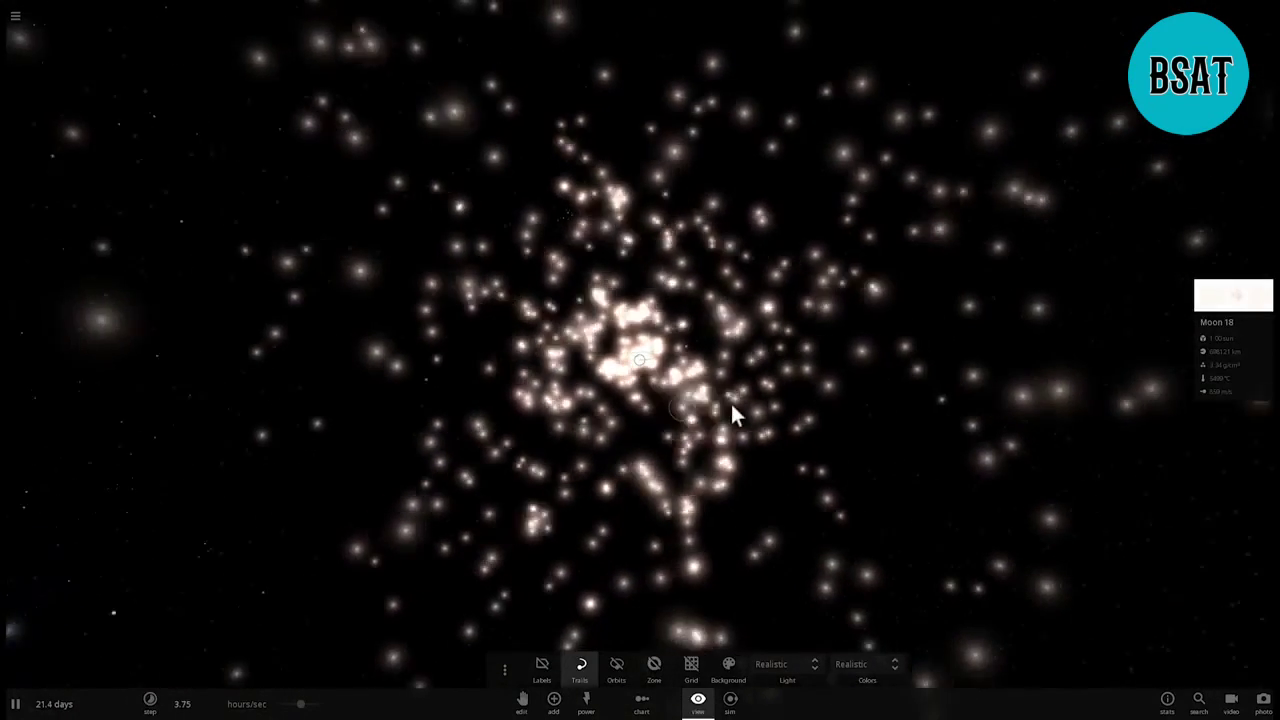
scroll(745, 412, "down", 3)
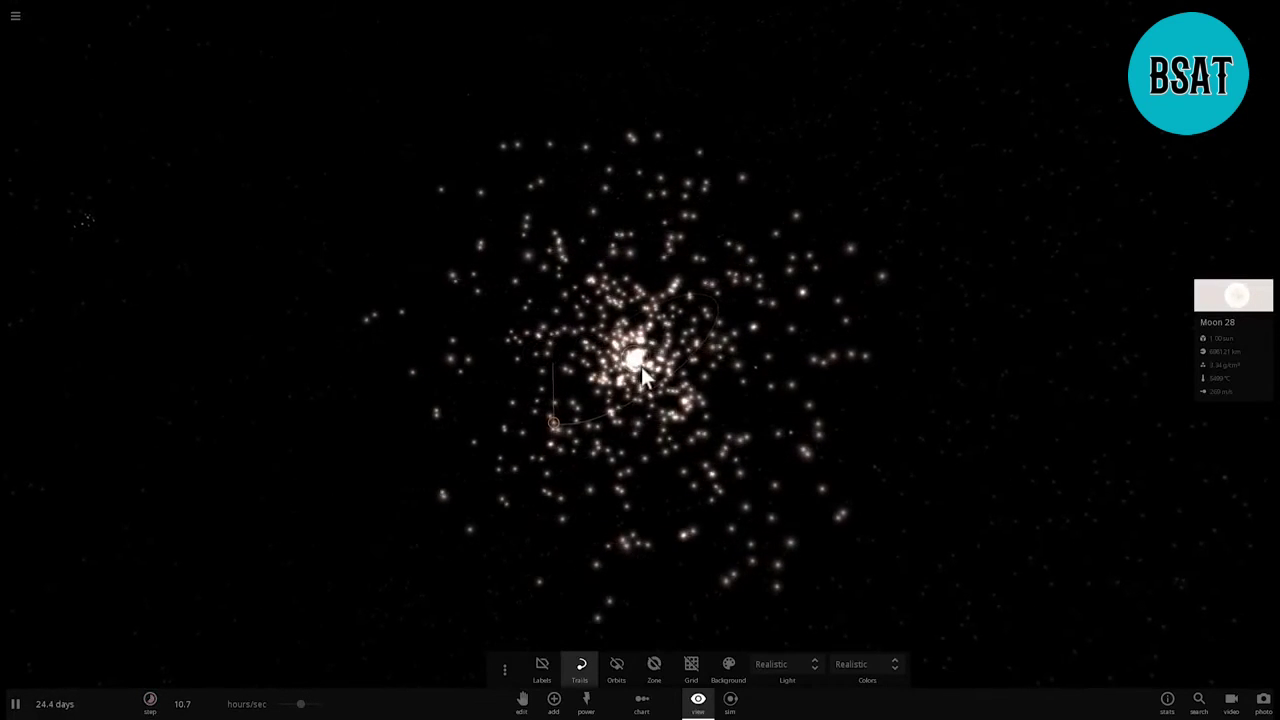
scroll(660, 360, "up", 3)
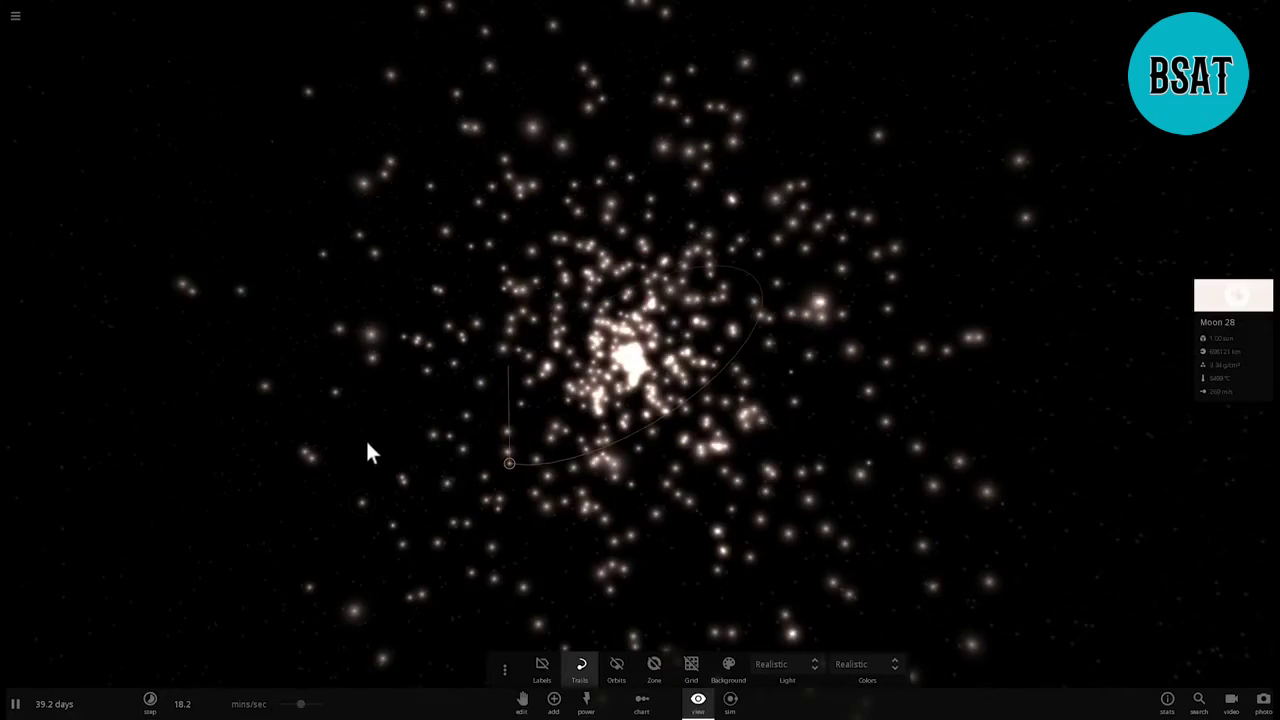
scroll(400, 428, "down", 3)
mouse_move(433, 418)
left_mouse_down()
mouse_move(594, 404)
mouse_move(694, 420)
mouse_move(823, 417)
mouse_move(795, 430)
left_mouse_up()
scroll(649, 406, "down", 4)
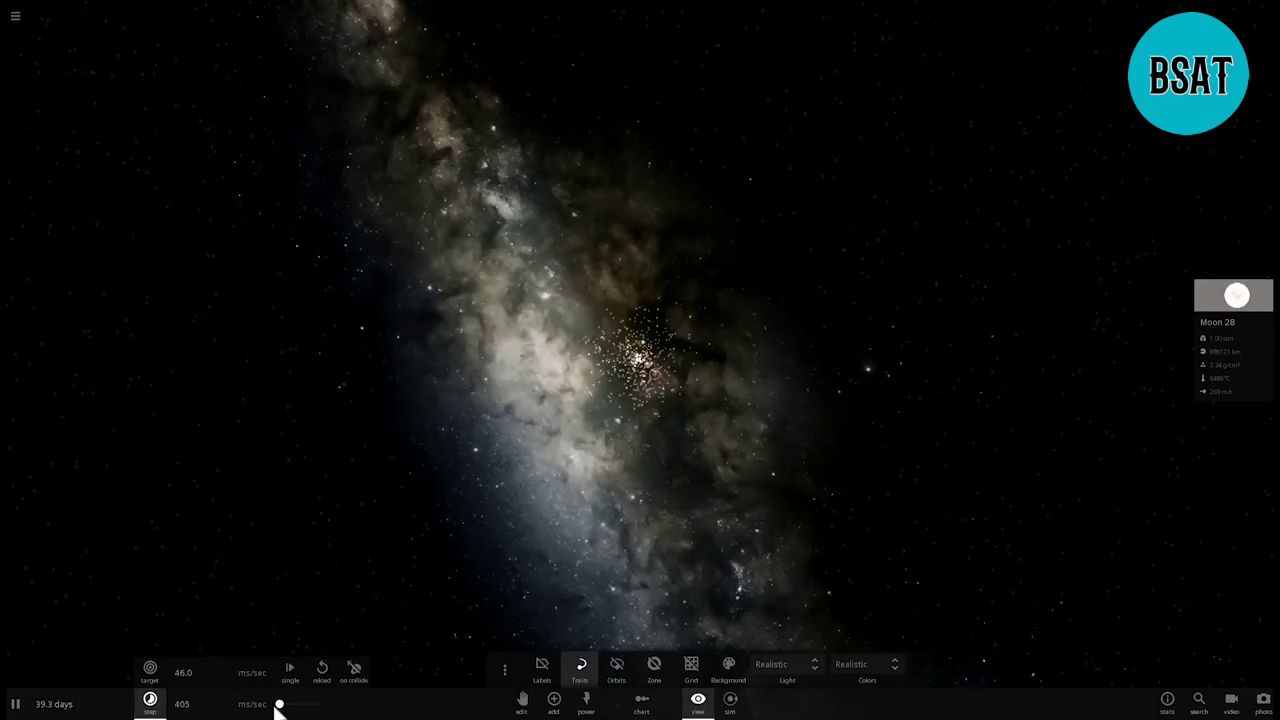
left_click_drag(419, 496, 440, 506)
scroll(510, 494, "down", 3)
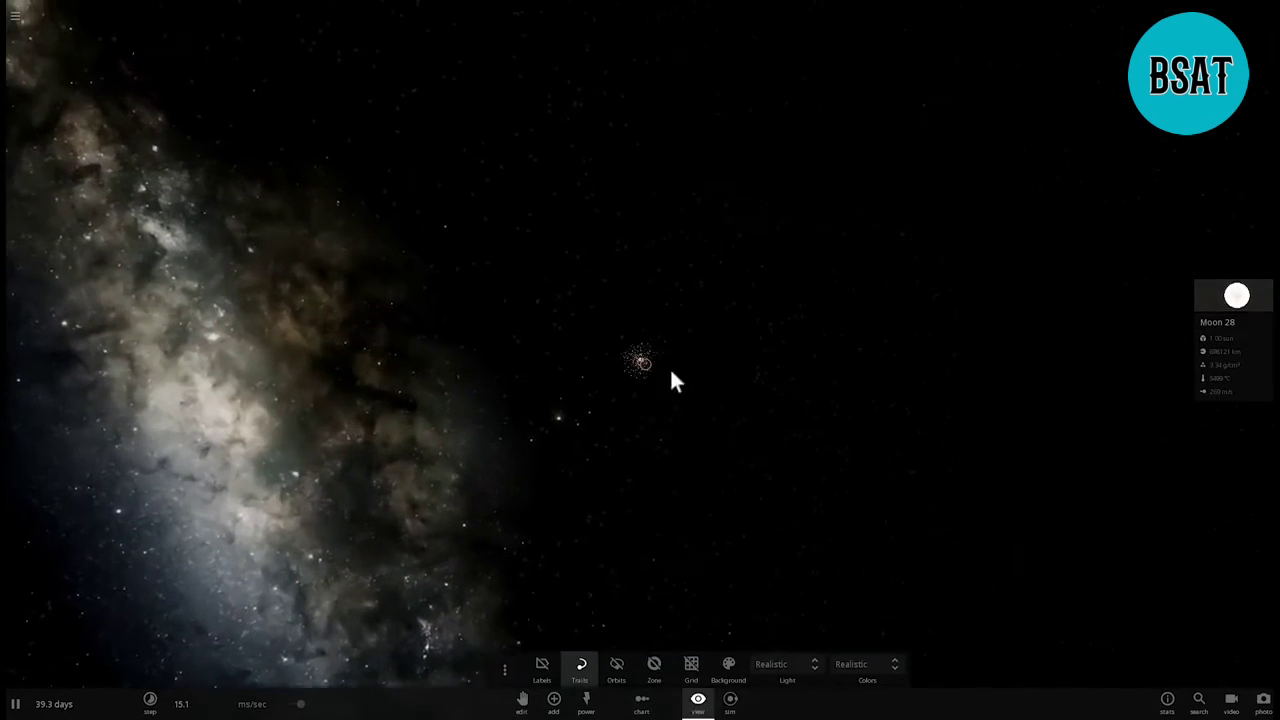
Step: Add the Andromeda galaxy in Orbit mode beside the cluster, far enough out that its full disc fits in view
left_click(554, 700)
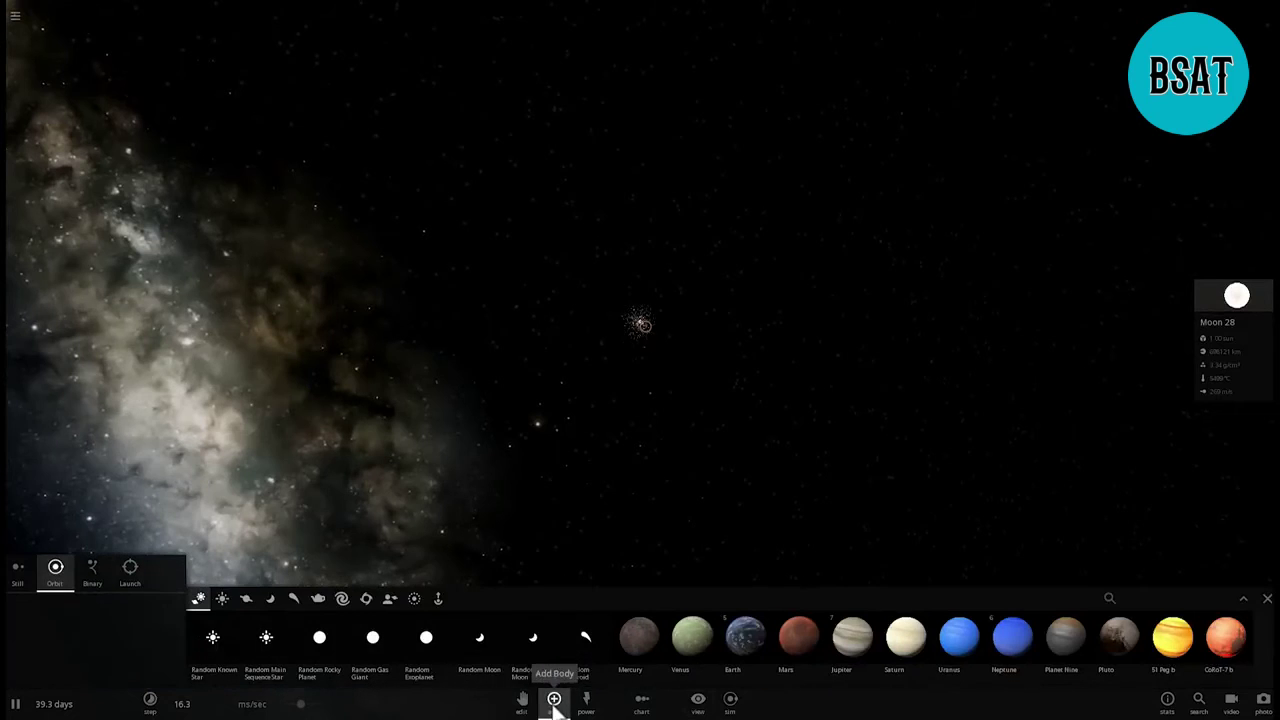
left_click(342, 598)
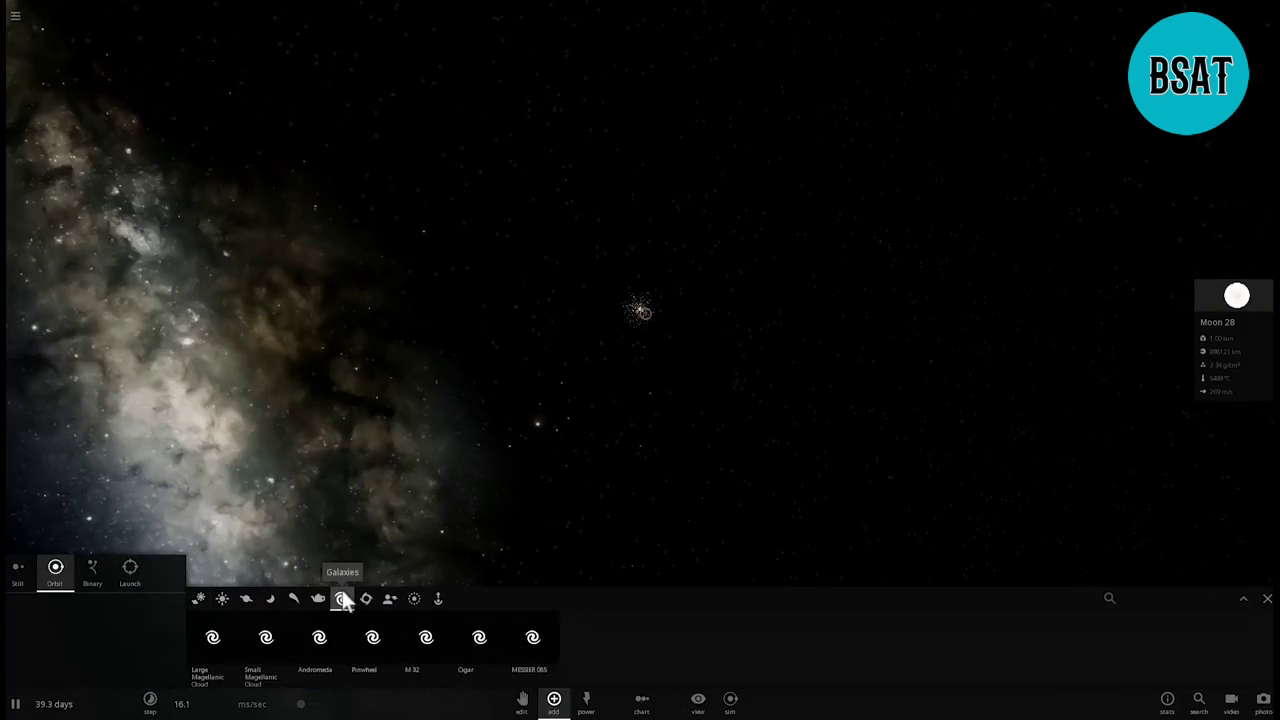
left_click(314, 640)
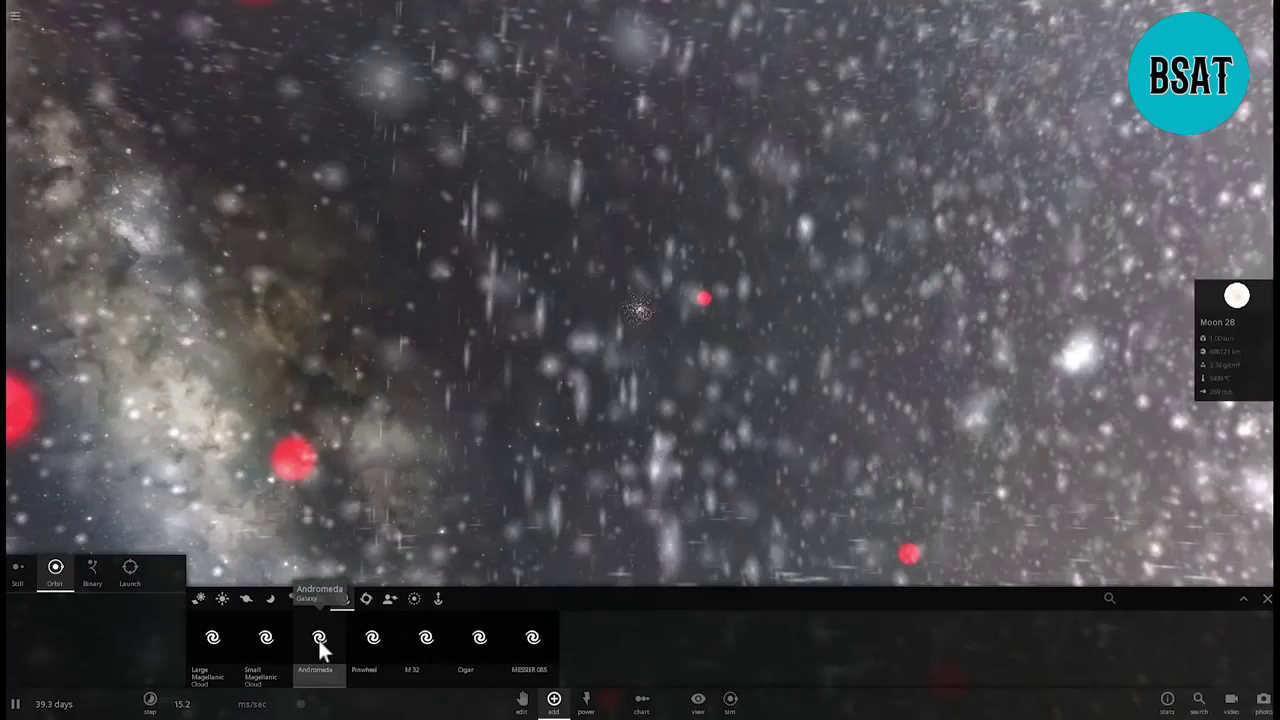
scroll(776, 388, "up", 4)
scroll(827, 368, "down", 3)
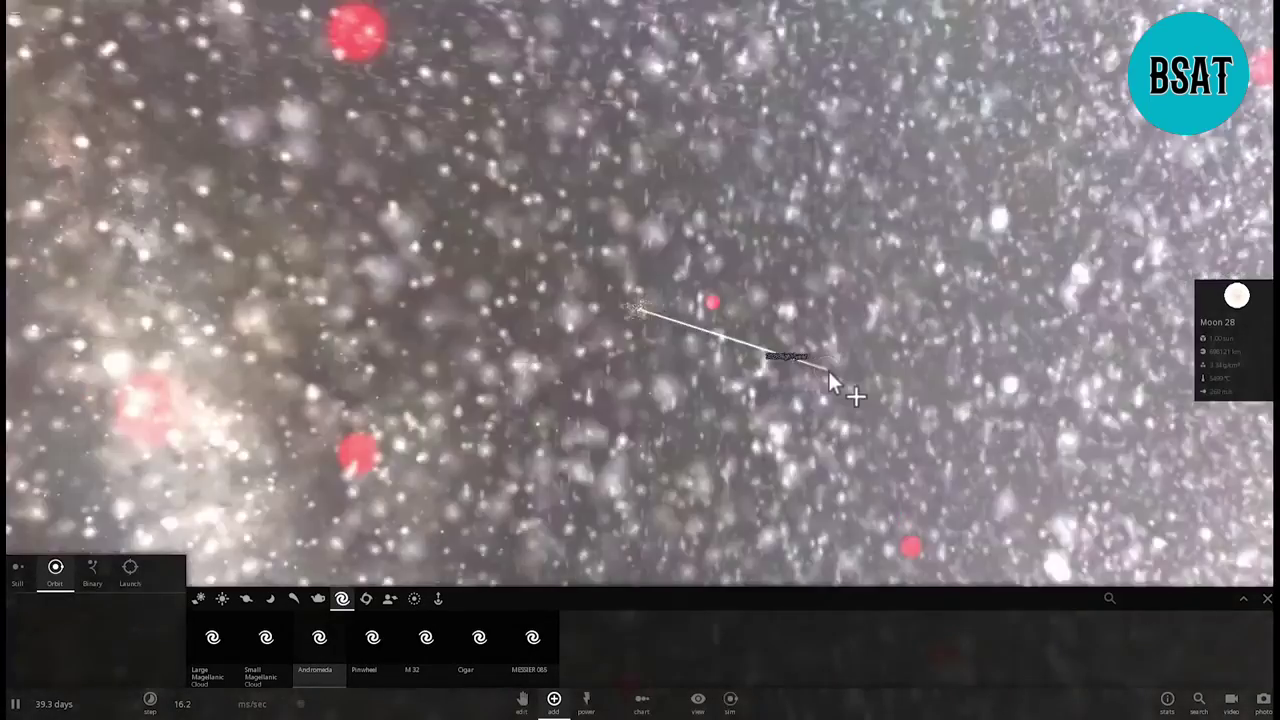
scroll(832, 380, "down", 5)
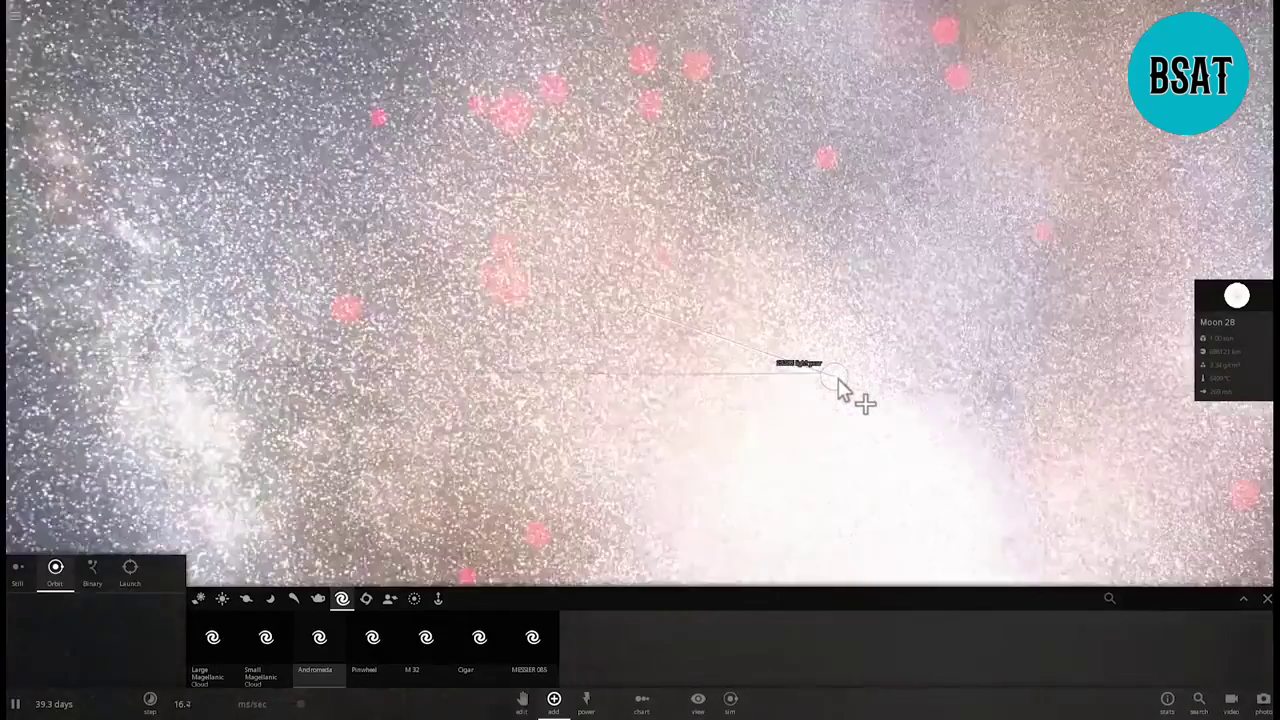
scroll(856, 400, "down", 5)
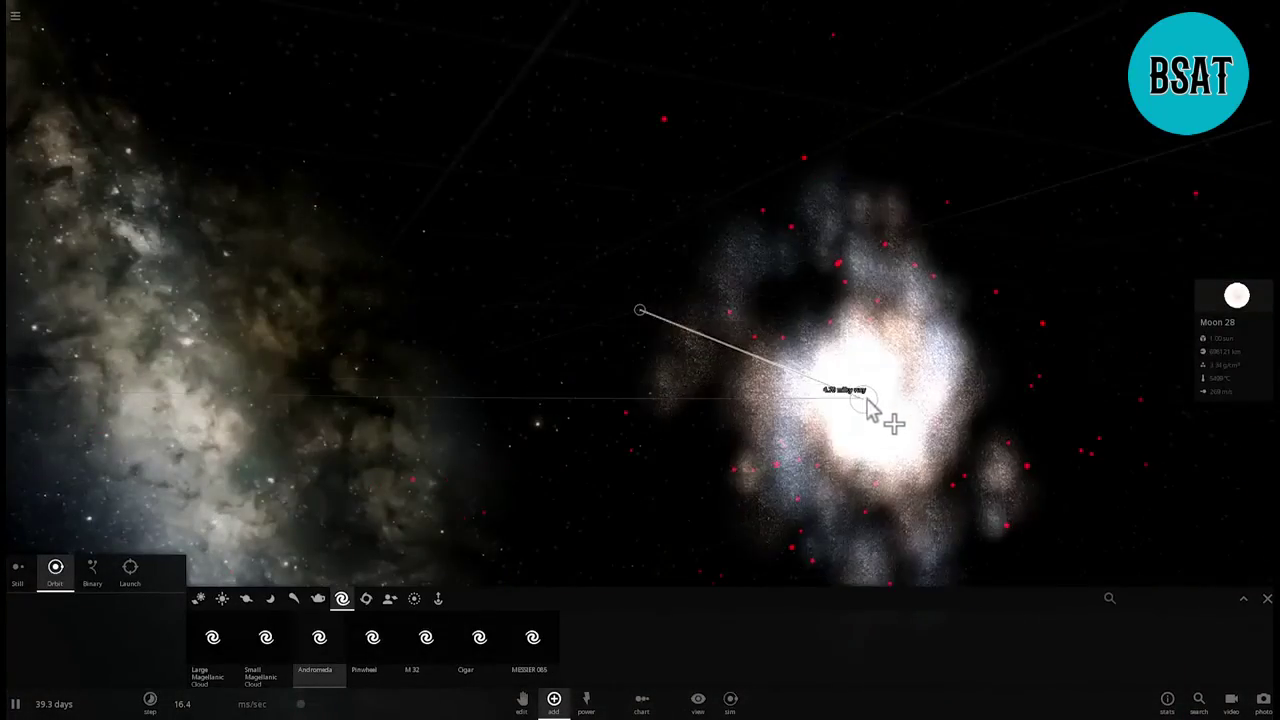
scroll(873, 395, "up", 5)
scroll(880, 362, "up", 3)
scroll(904, 336, "down", 1)
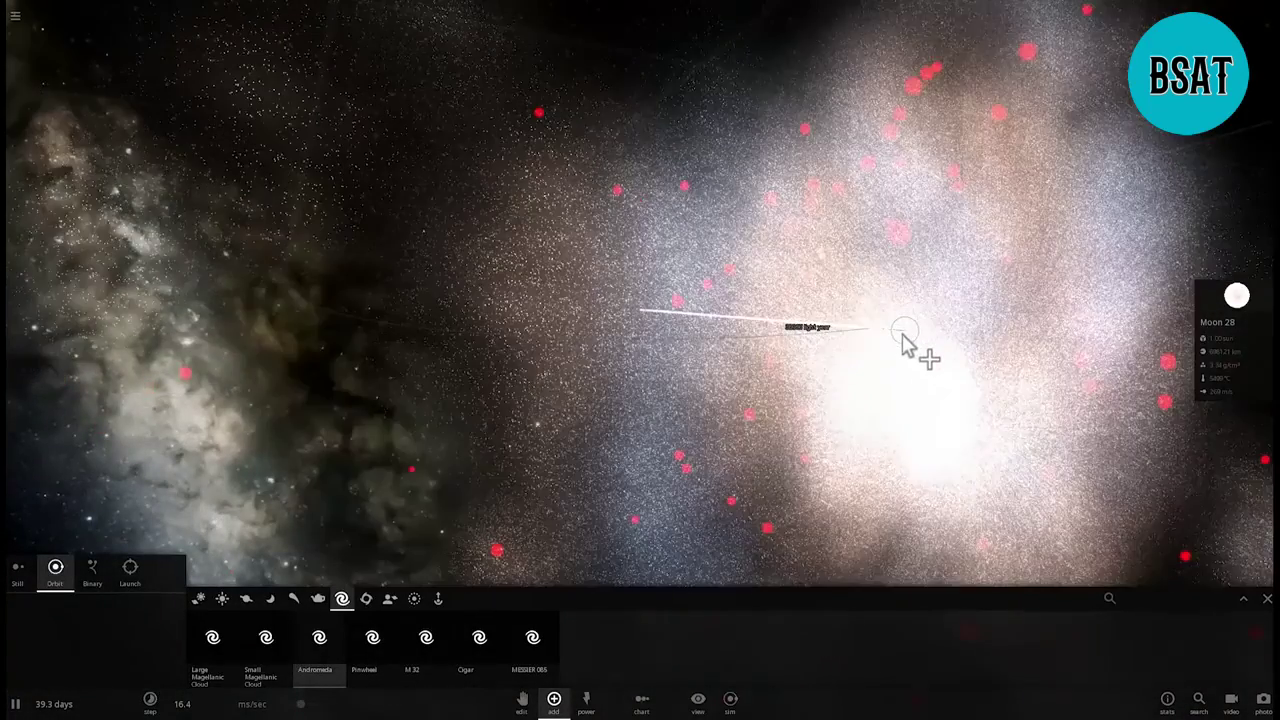
scroll(903, 343, "down", 3)
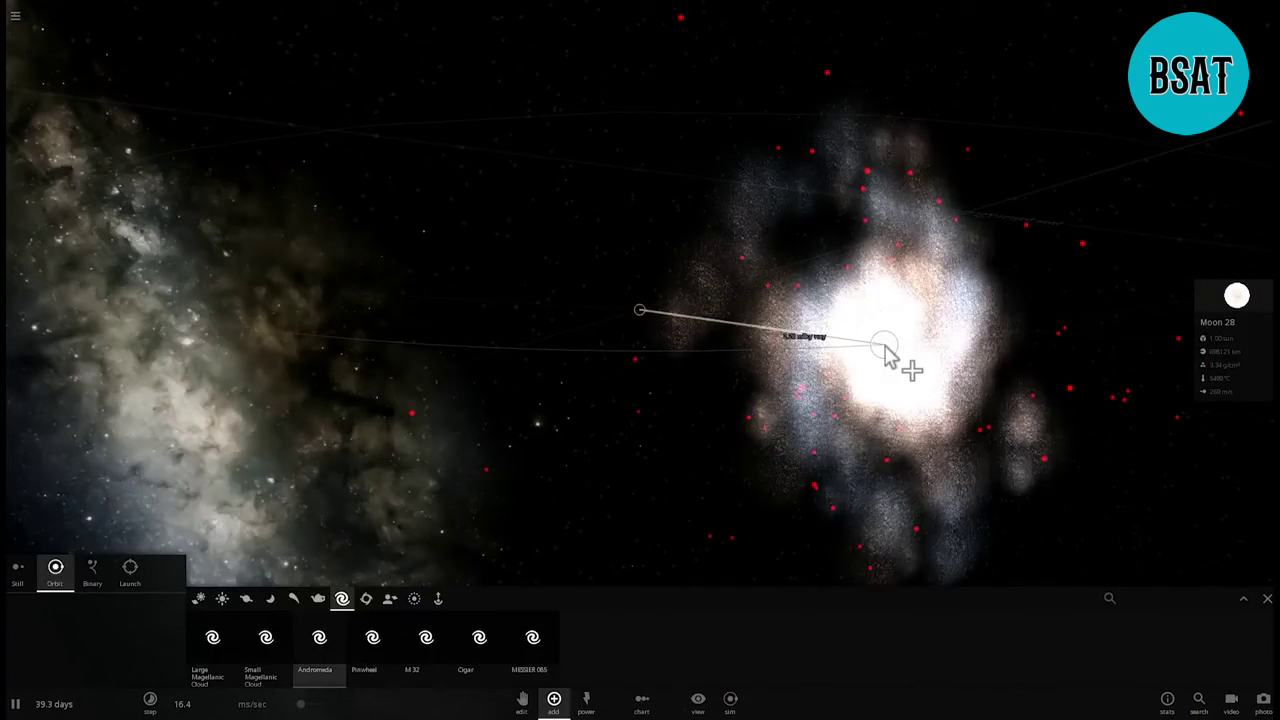
left_click_drag(885, 352, 887, 354)
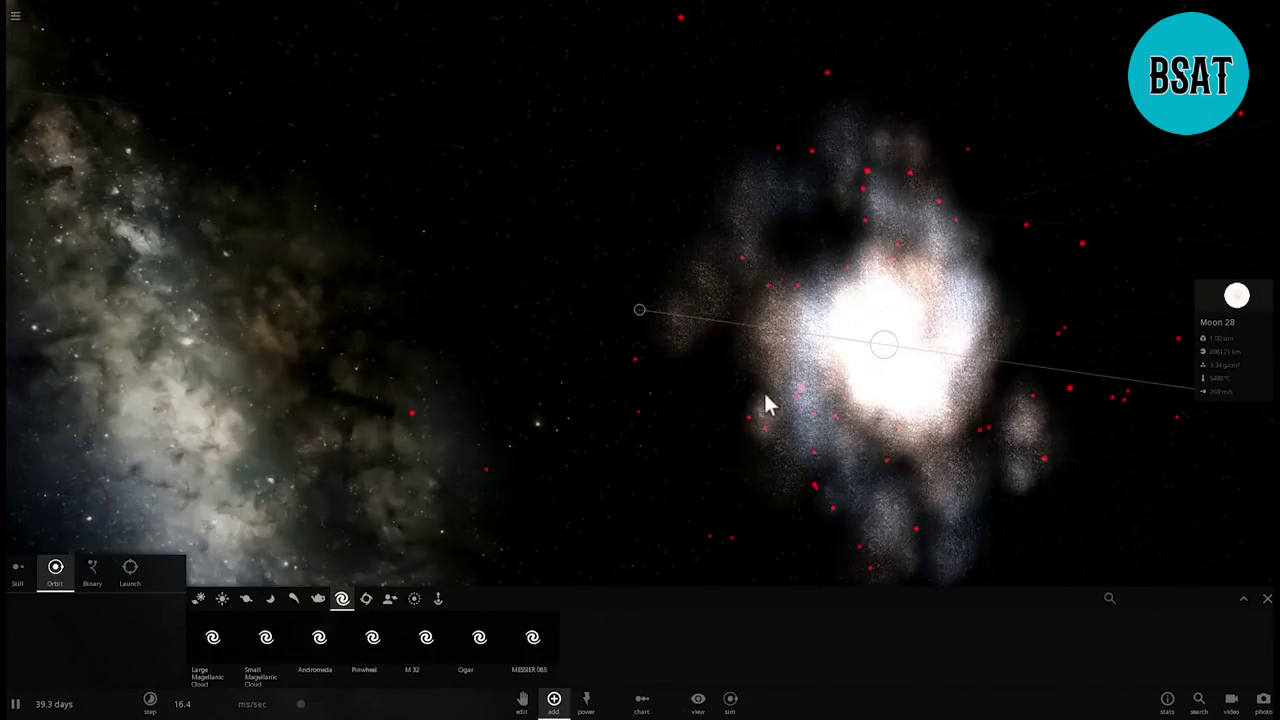
left_click(1266, 600)
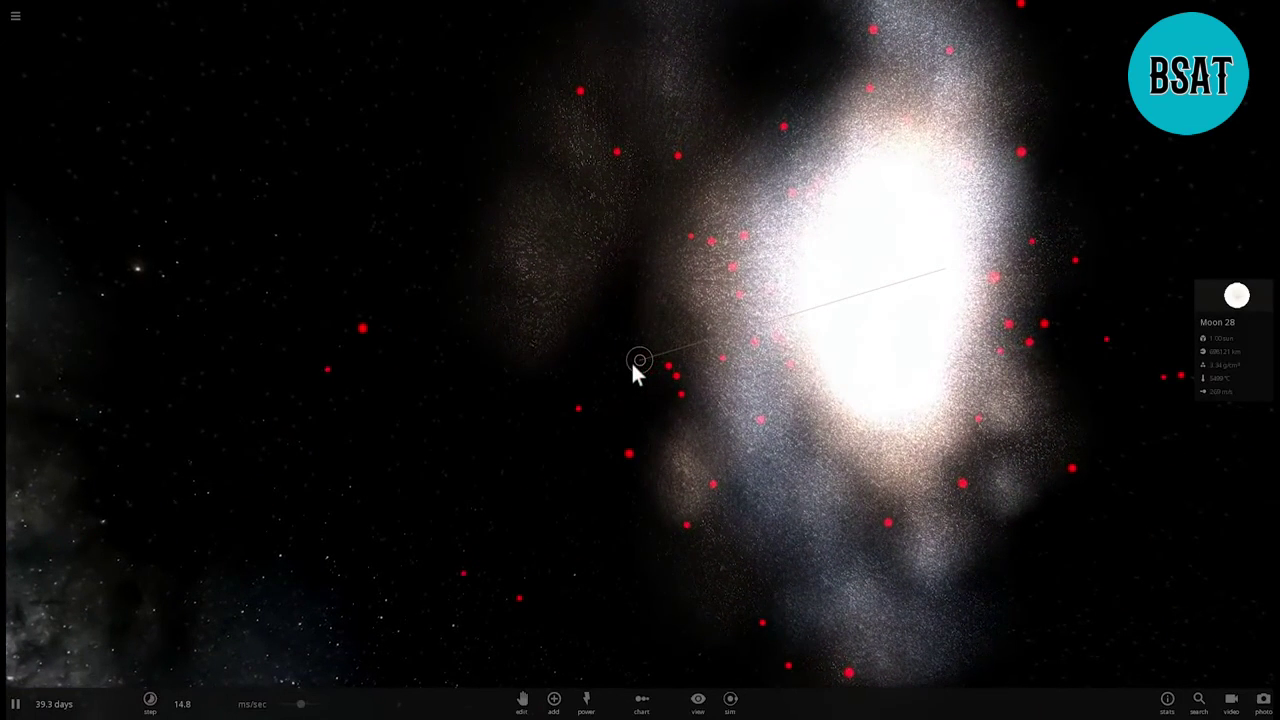
Step: Examine the star cluster up close next to the Andromeda galaxy and from its other side
left_click(633, 365)
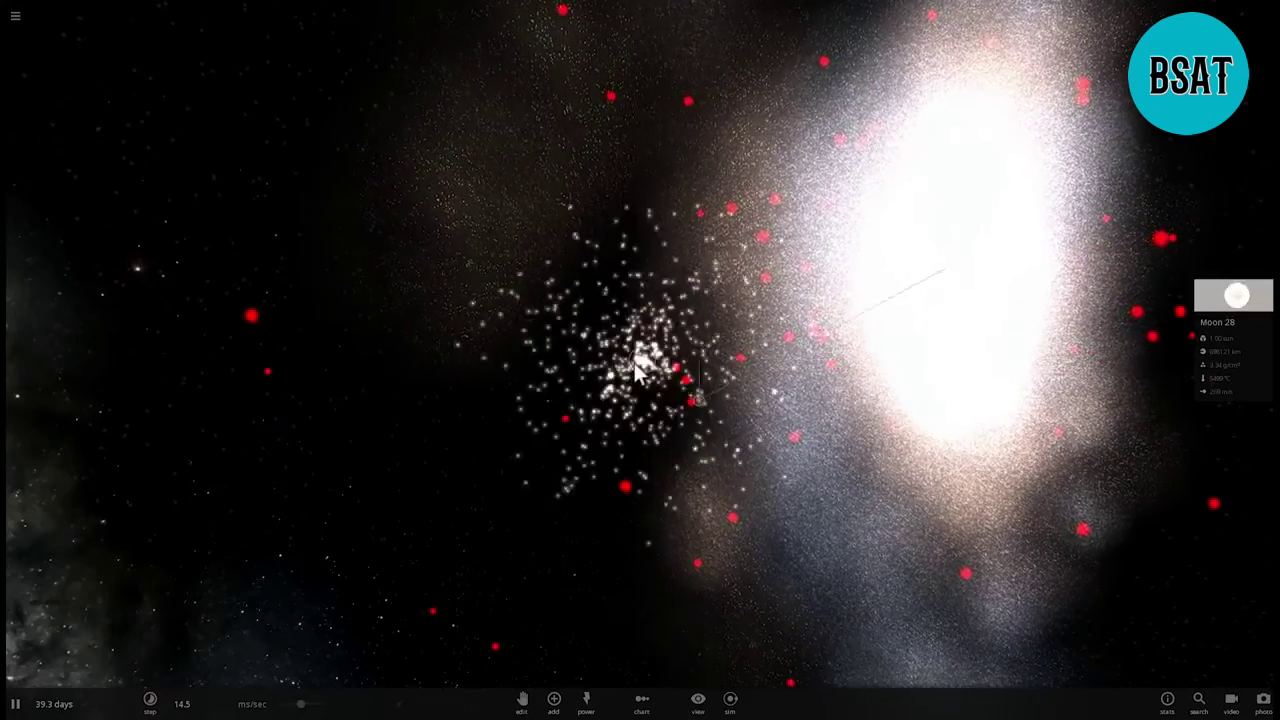
right_click_drag(634, 362, 807, 394)
scroll(807, 394, "down", 3)
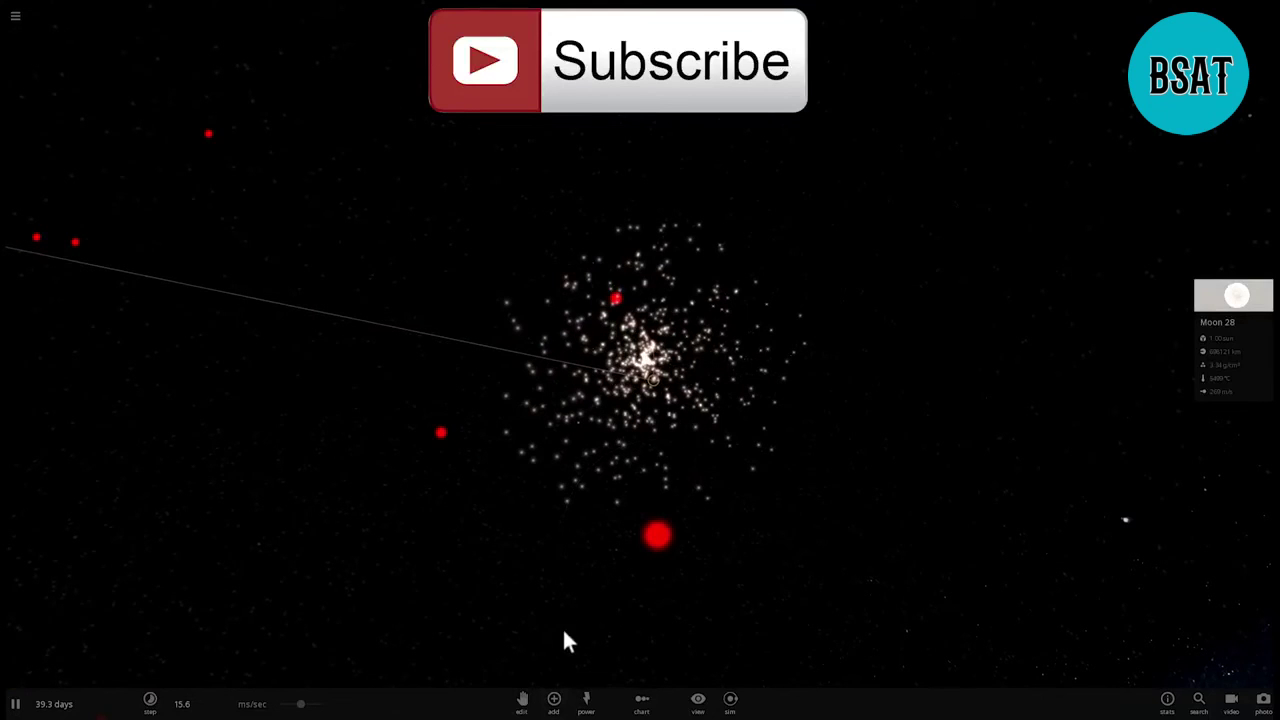
Step: Select Segue 2 at the cluster's centre, halt the velocities of all bodies, and open the time-step settings
left_click(651, 357)
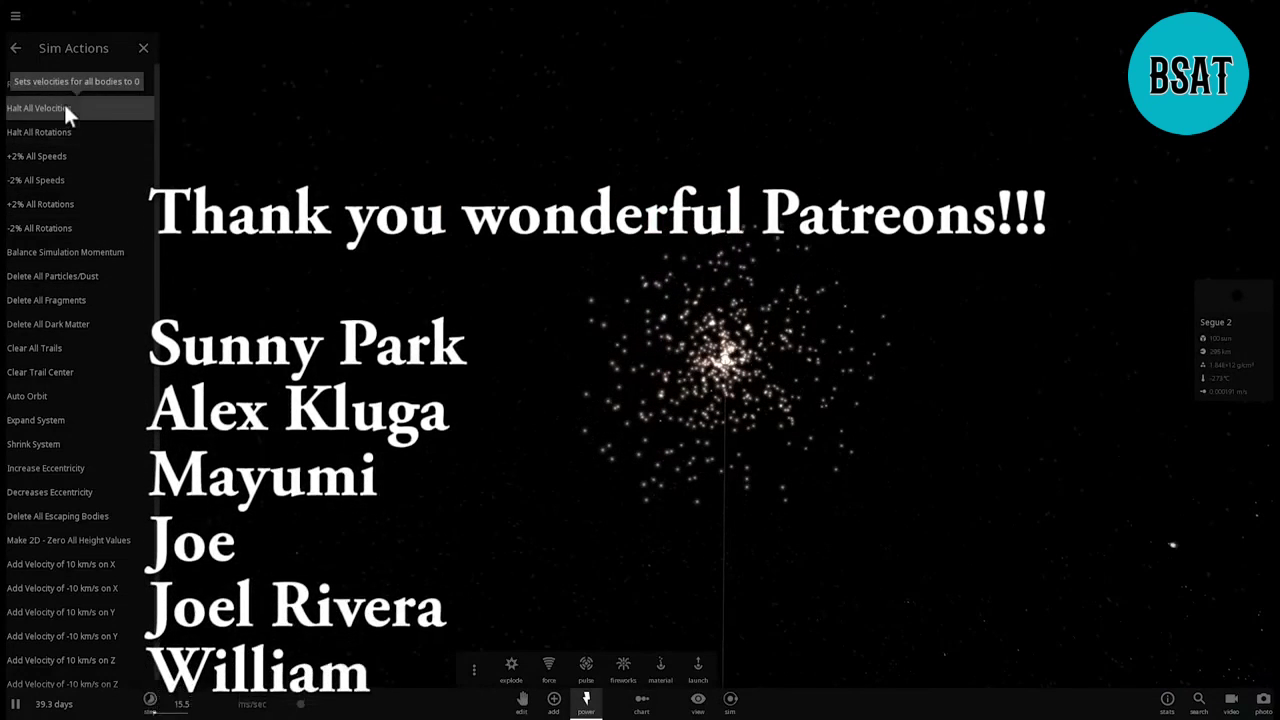
left_click(65, 107)
left_click(143, 48)
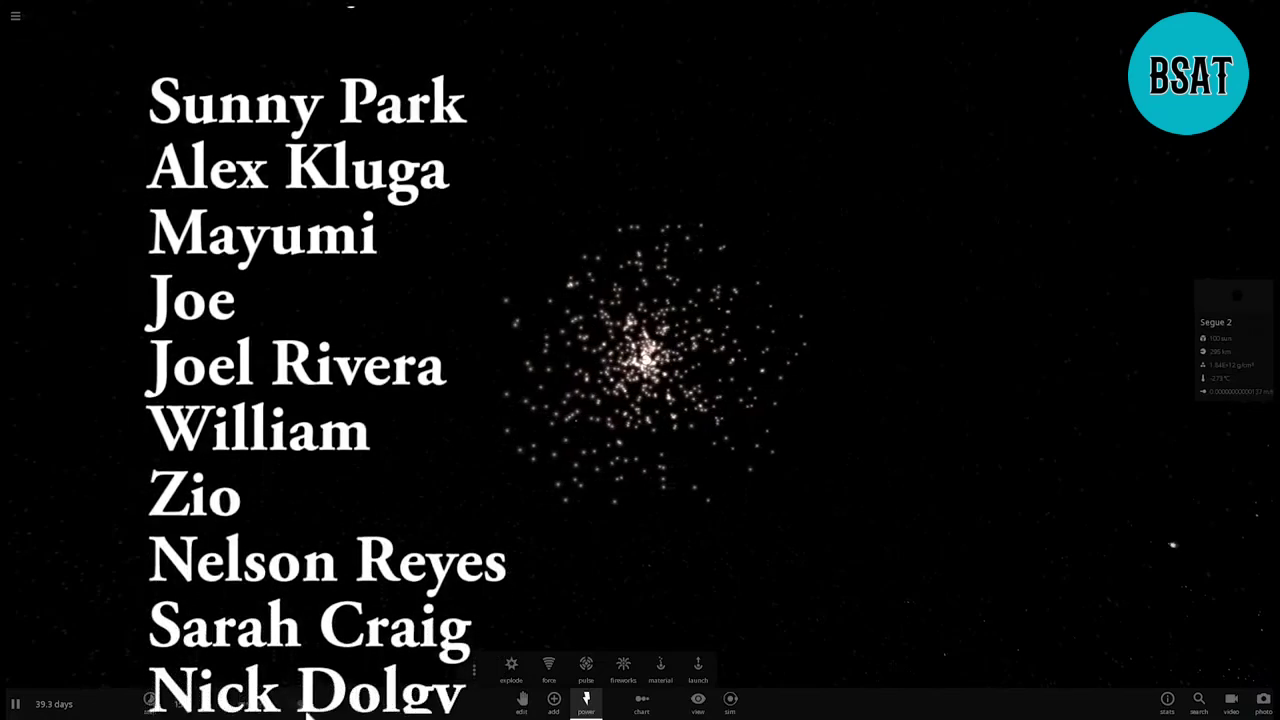
left_click(150, 704)
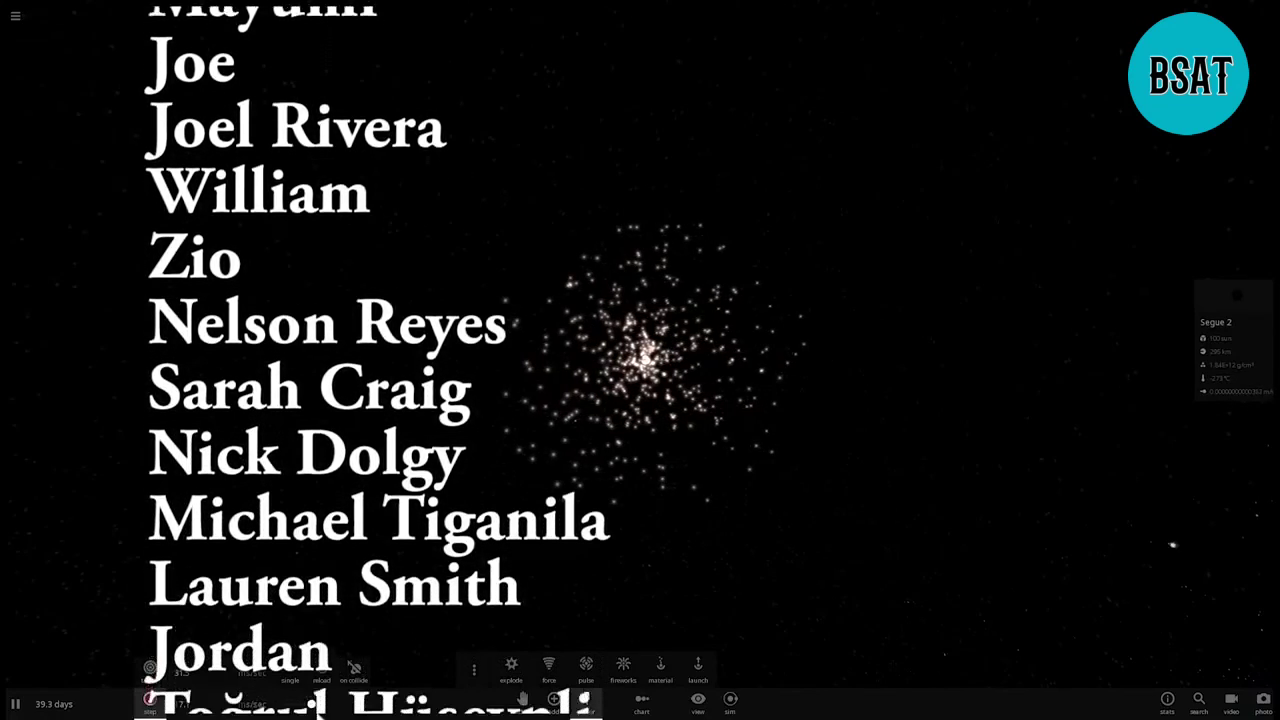